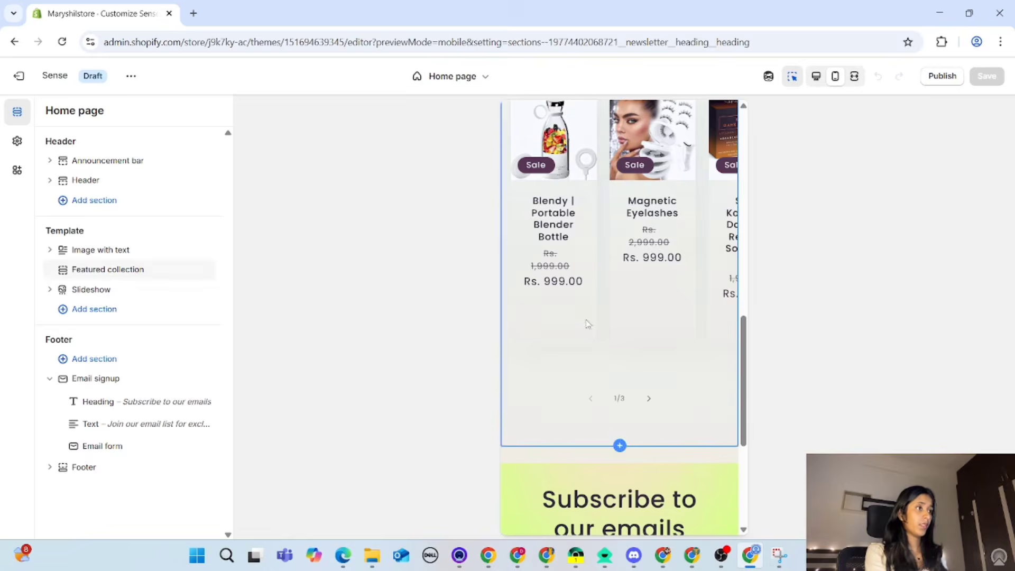
Step: Add a Featured collection section to the home page template below the Slideshow
scroll(586, 323, up, 10)
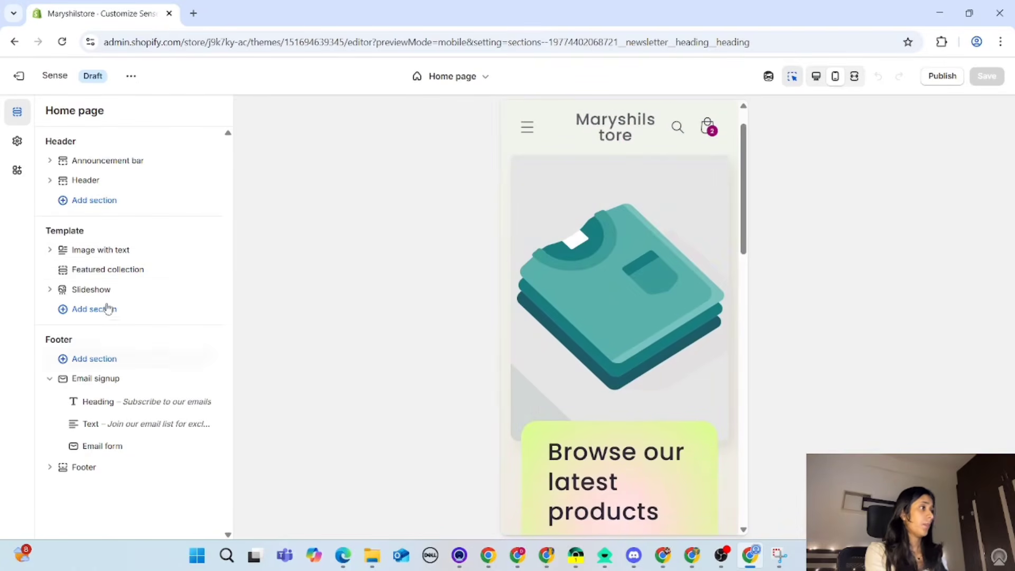
scroll(606, 407, down, 5)
scroll(607, 407, down, 3)
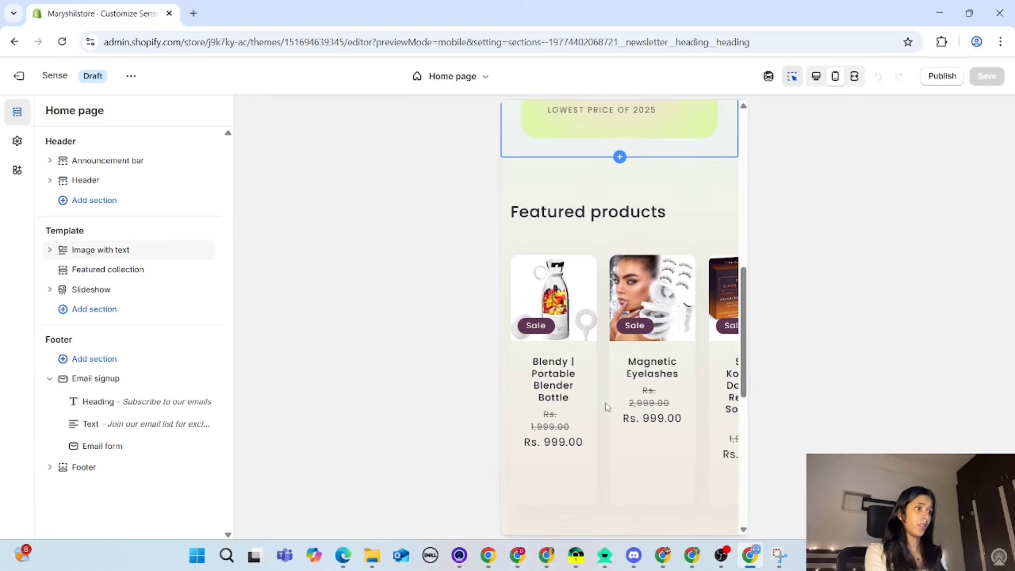
click(88, 312)
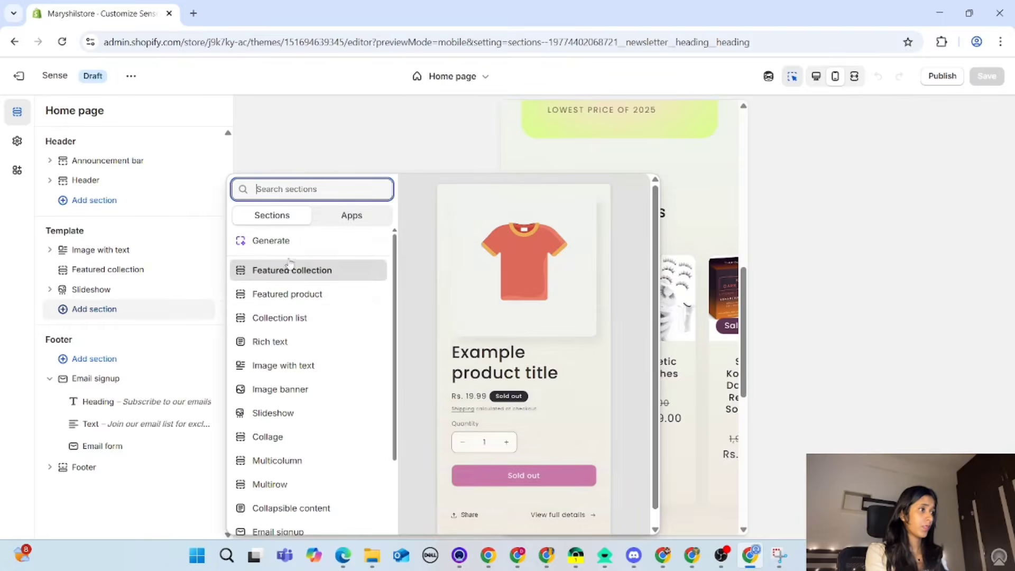
click(290, 269)
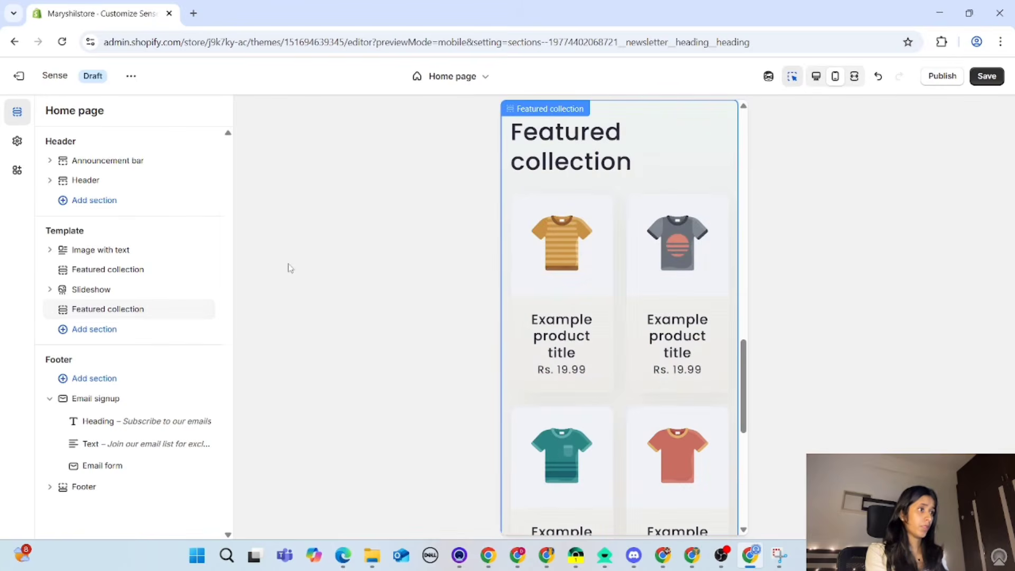
Step: Add two Multicolumn sections to the home page template below the new Featured collection
click(86, 332)
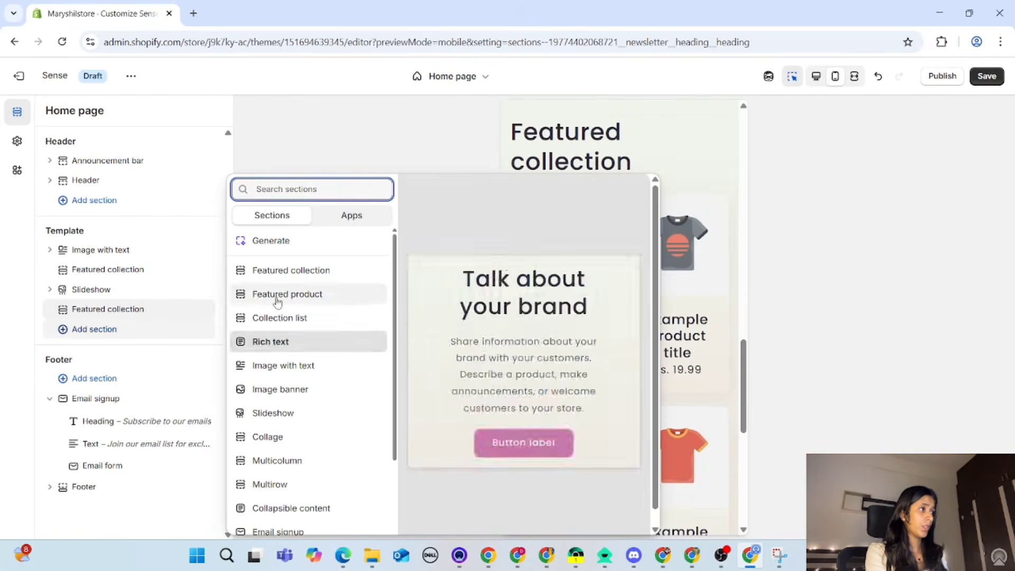
scroll(280, 385, down, 2)
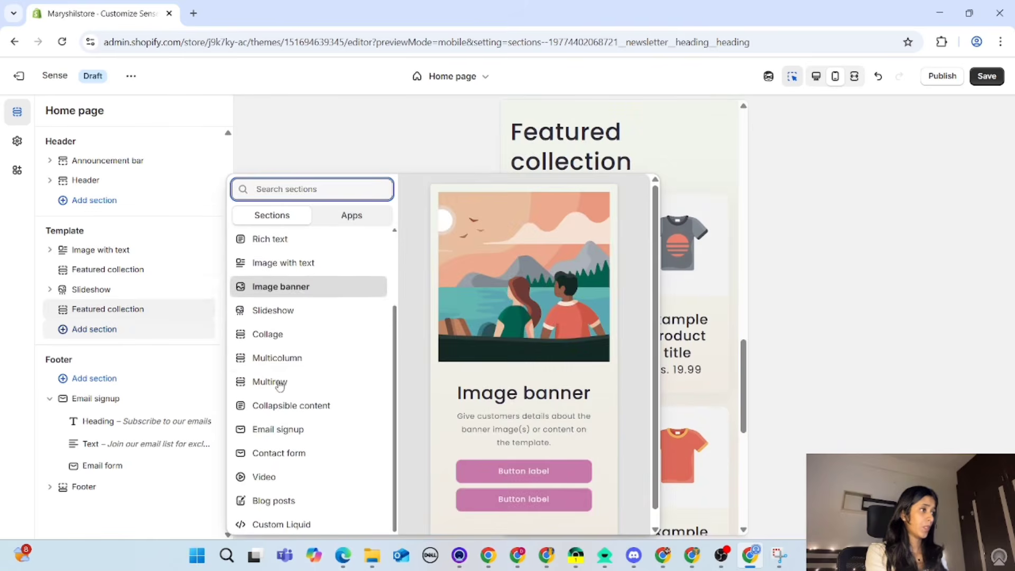
click(291, 358)
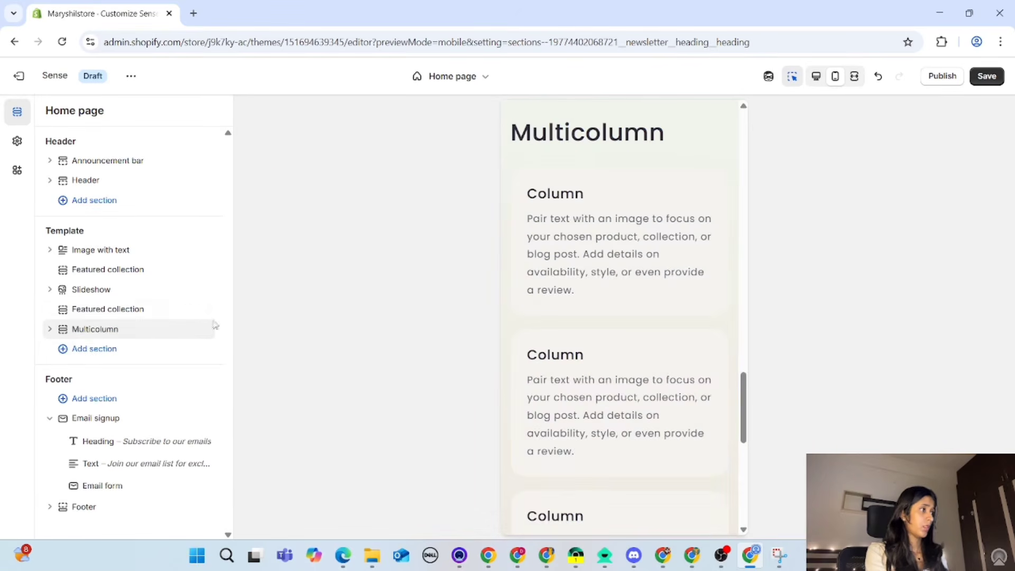
click(95, 349)
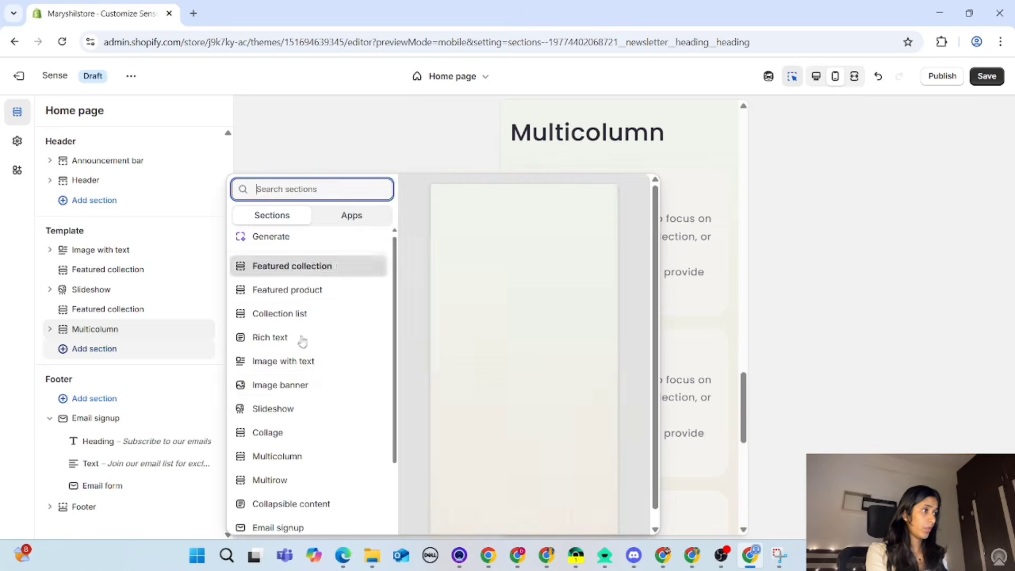
click(292, 458)
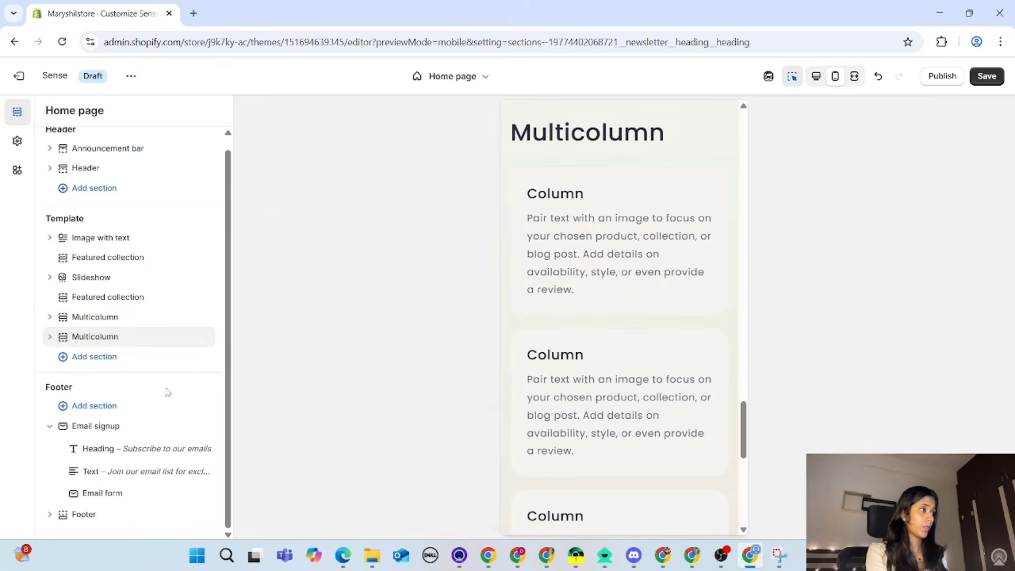
Step: Add an Email signup section to the home page template below the second Multicolumn
click(88, 359)
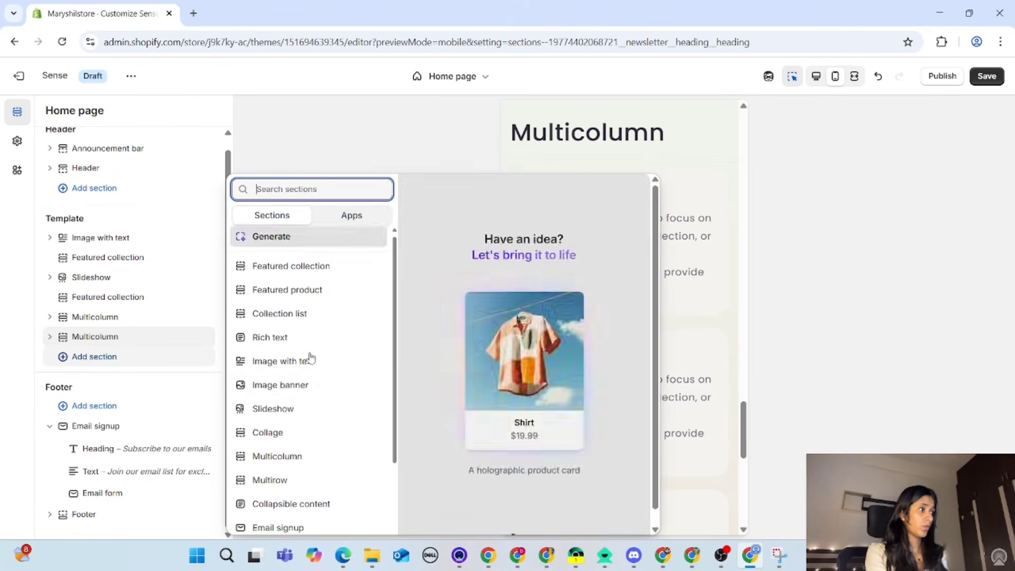
scroll(297, 428, down, 3)
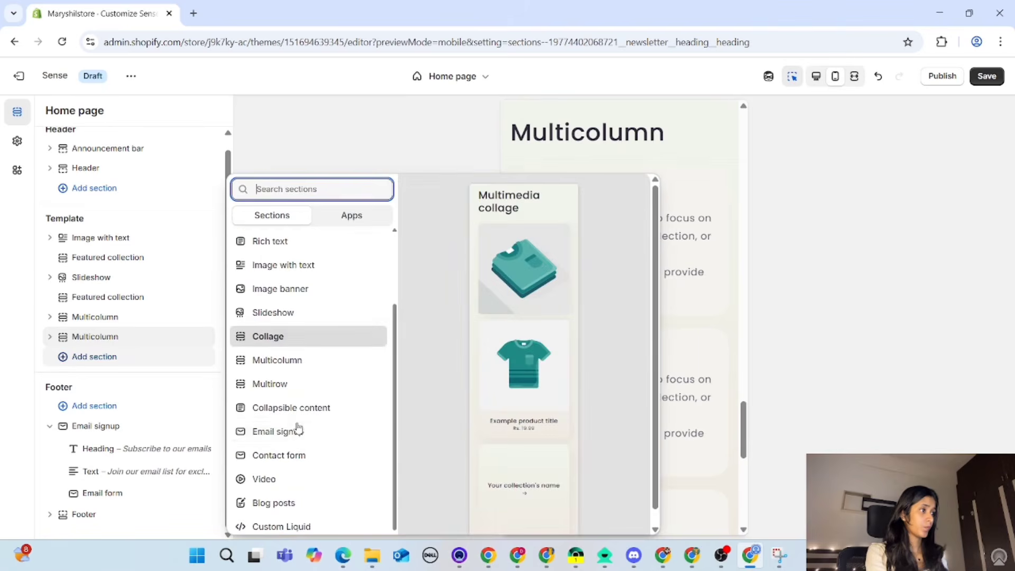
click(276, 431)
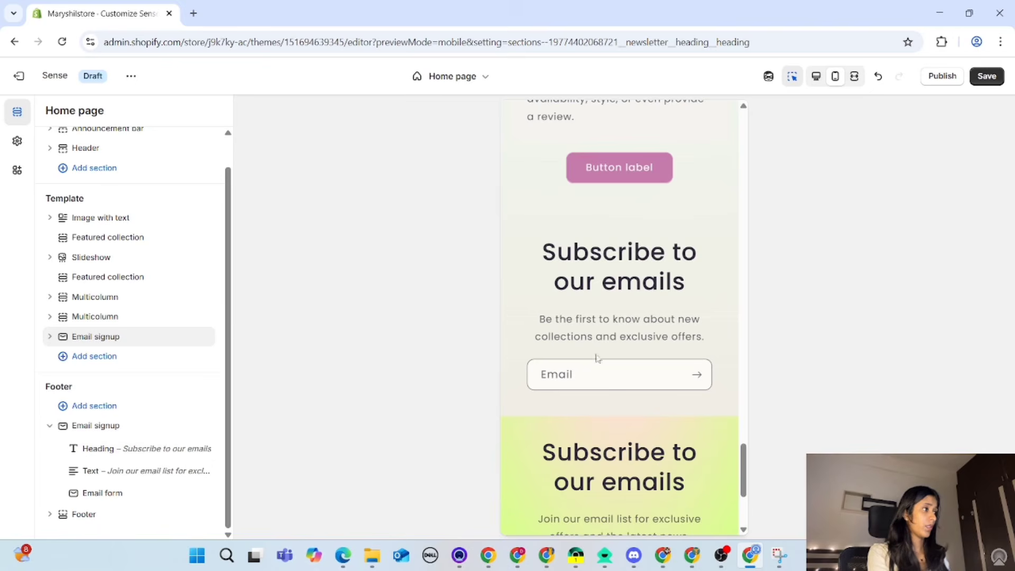
Step: Delete the duplicate Email signup section from the footer group
scroll(658, 373, down, 4)
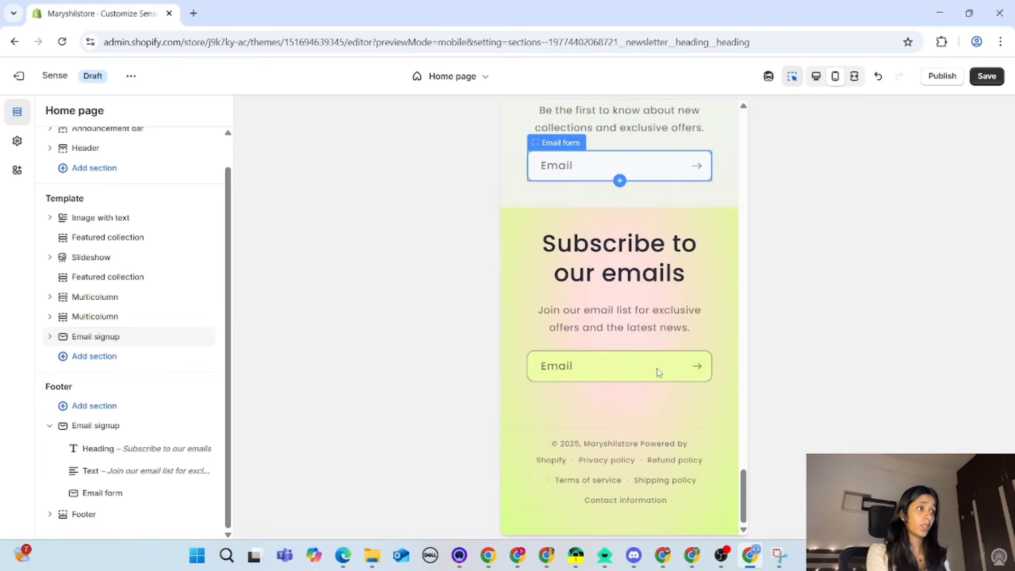
click(711, 279)
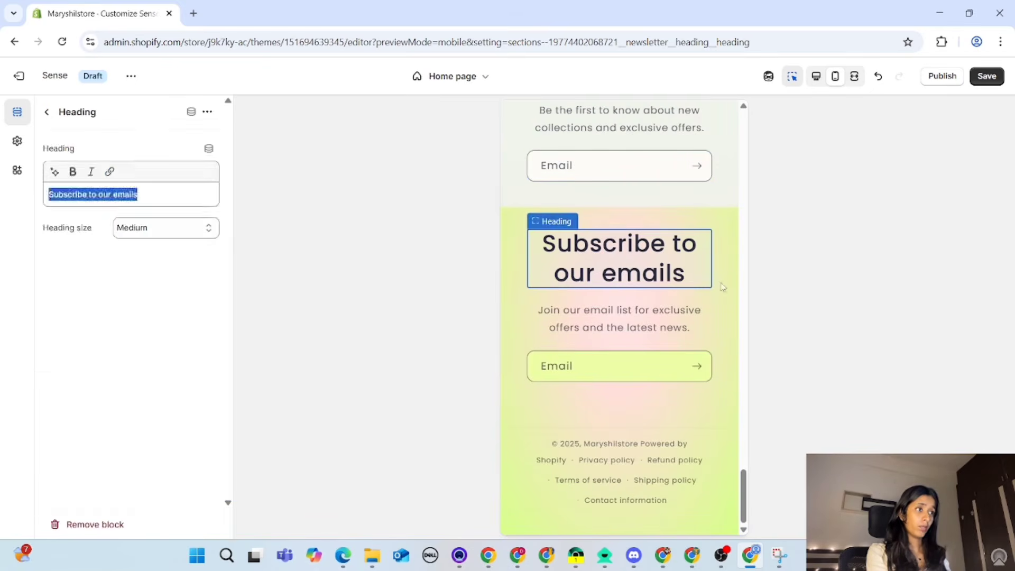
click(723, 286)
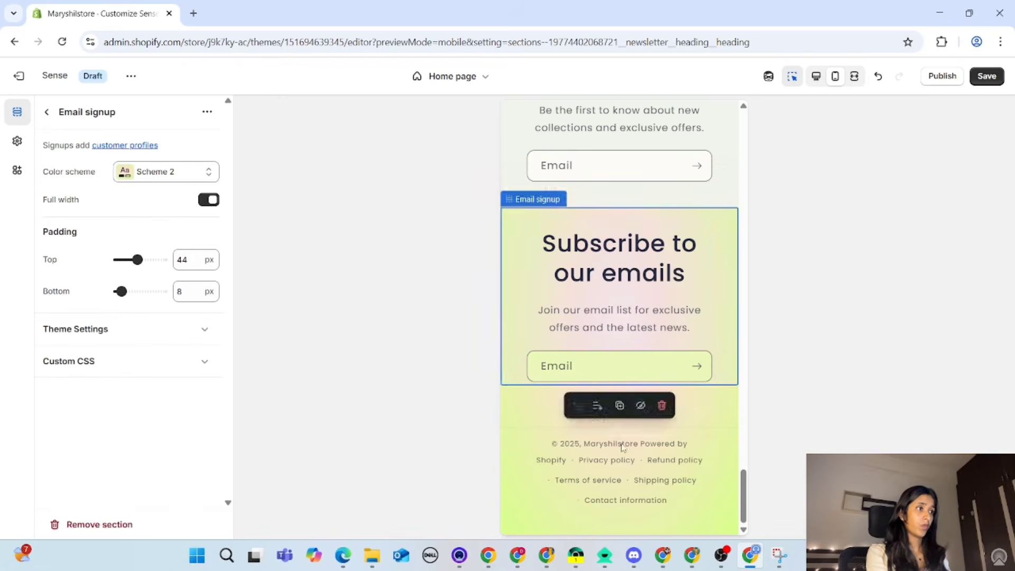
click(662, 406)
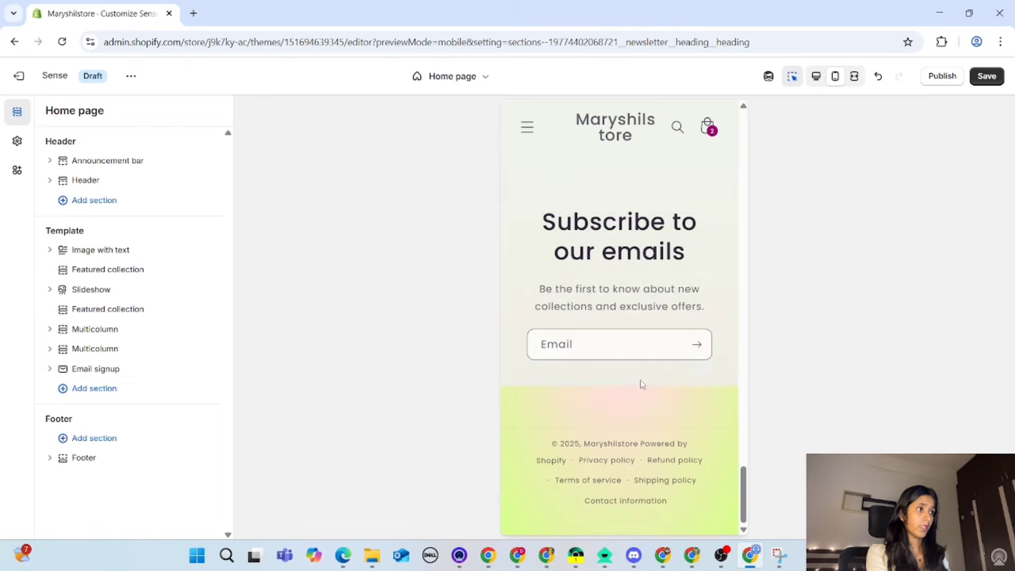
Step: Replace the announcement bar text with "Free Shipping Today!" and return to the home page section list
scroll(642, 384, up, 4)
scroll(640, 383, down, 3)
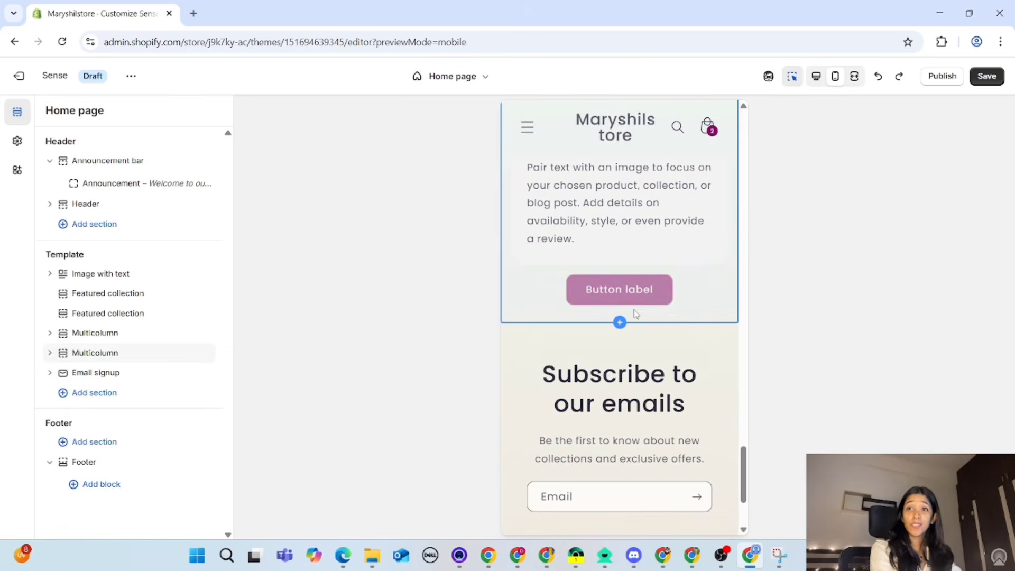
scroll(640, 344, up, 6)
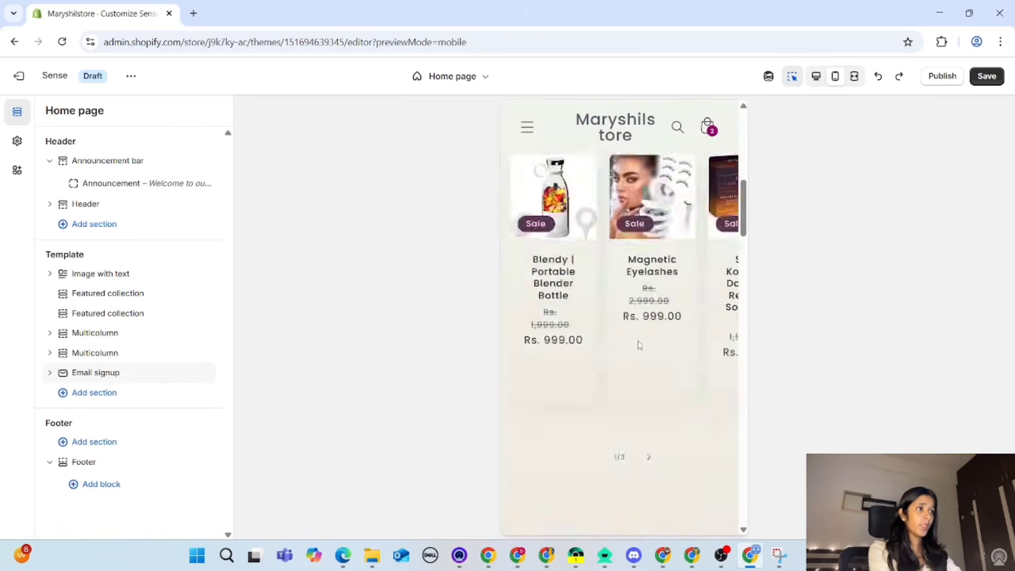
scroll(640, 345, up, 5)
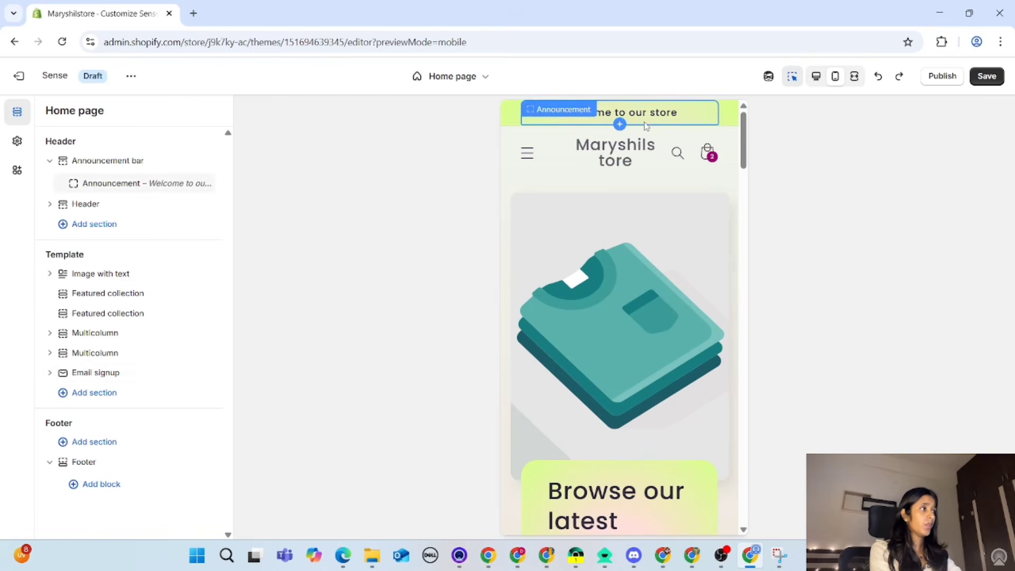
click(684, 124)
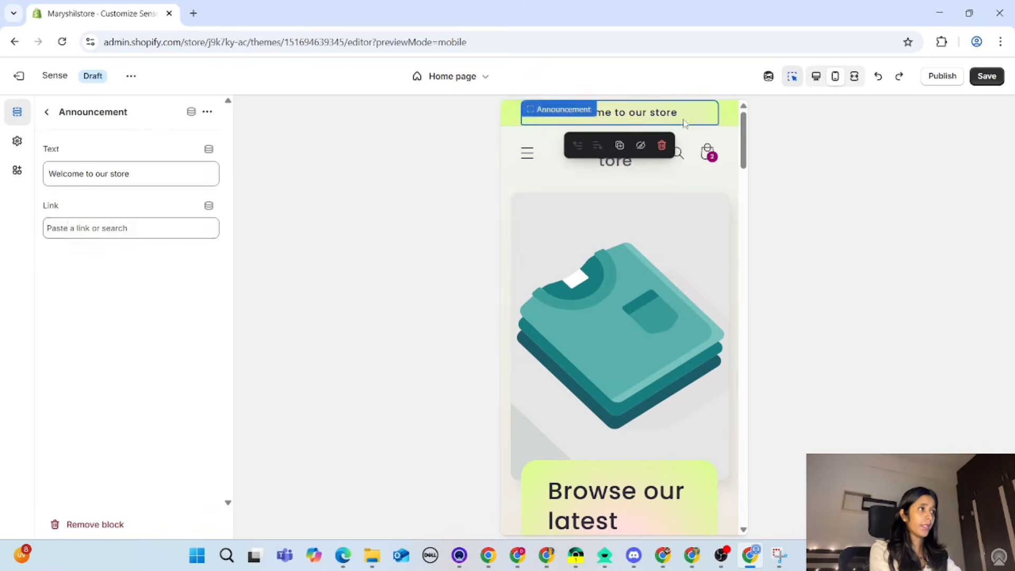
click(174, 181)
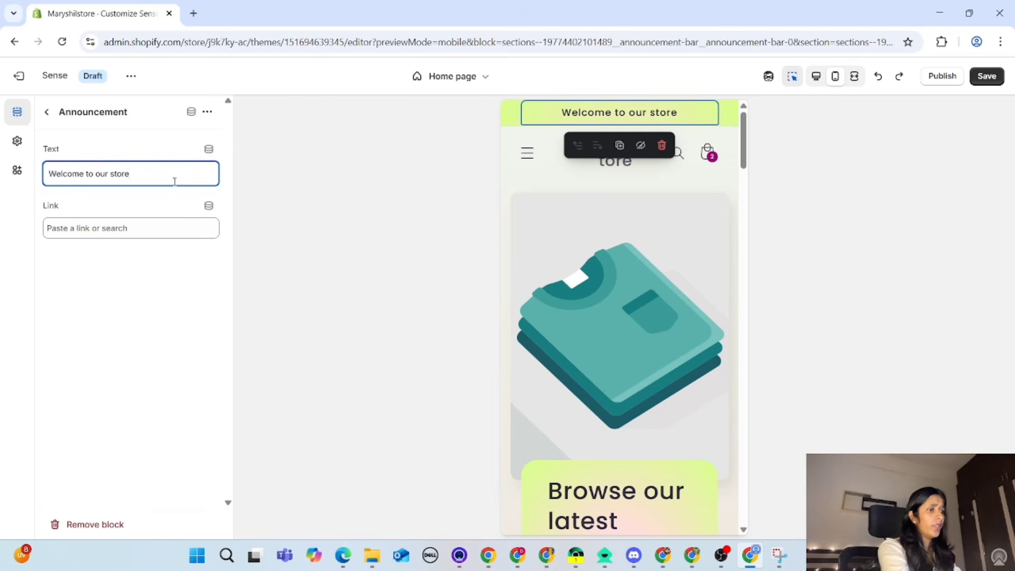
key(BackSpace)
key(BackSpace)
key(BackSpace)
key(BackSpace)
key(BackSpace)
key(BackSpace)
key(BackSpace)
key(BackSpace)
key(BackSpace)
key(BackSpace)
key(BackSpace)
key(BackSpace)
key(BackSpace)
key(BackSpace)
key(BackSpace)
key(BackSpace)
key(BackSpace)
key(BackSpace)
key(BackSpace)
key(BackSpace)
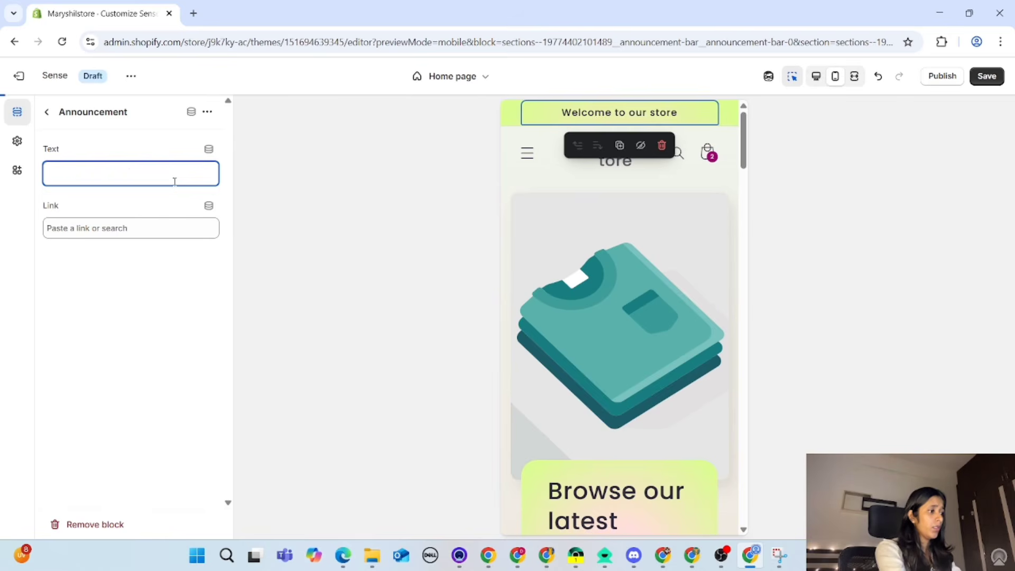
text(Free)
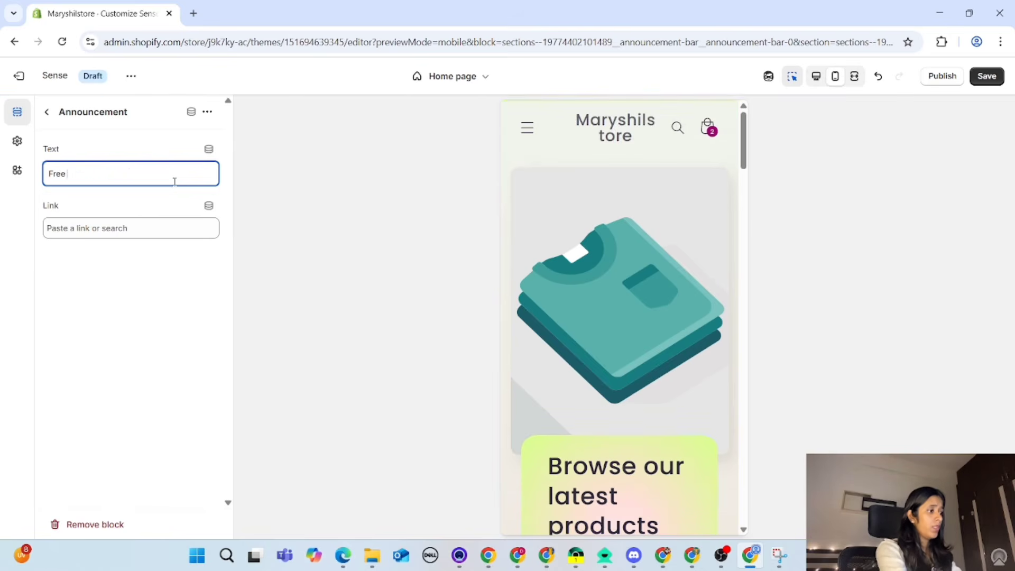
text( Ship)
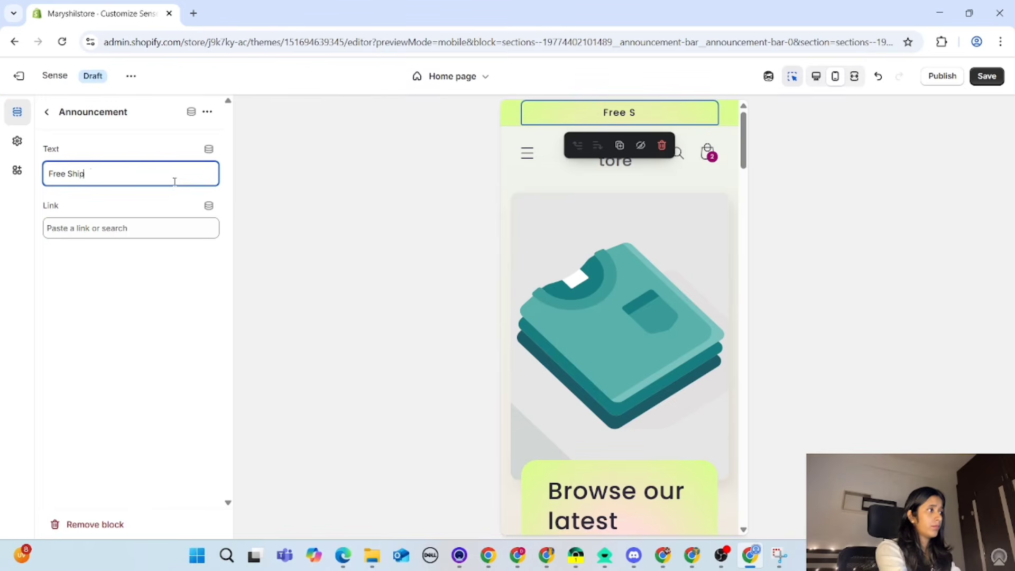
text(pim)
key(BackSpace)
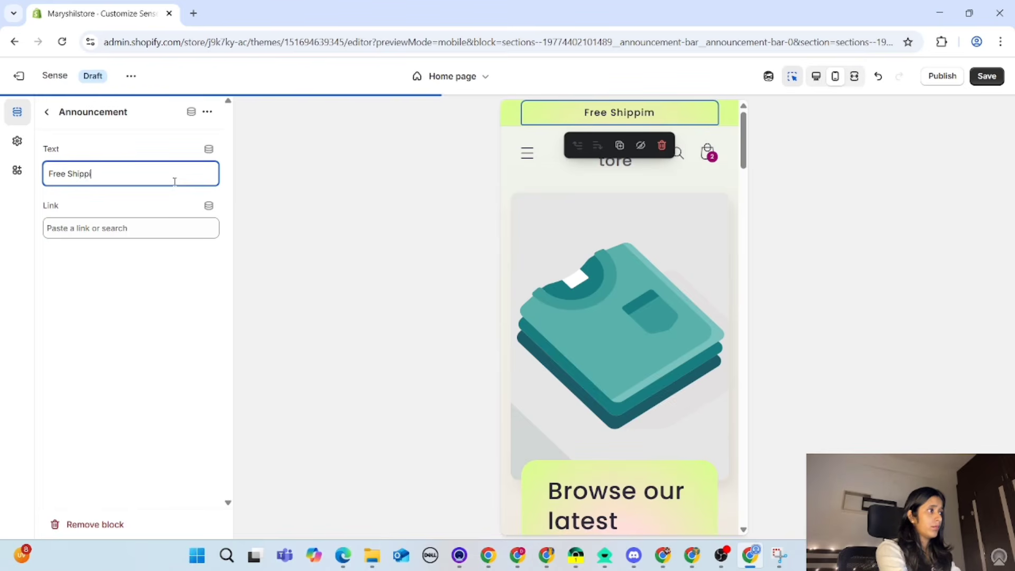
text(ng R)
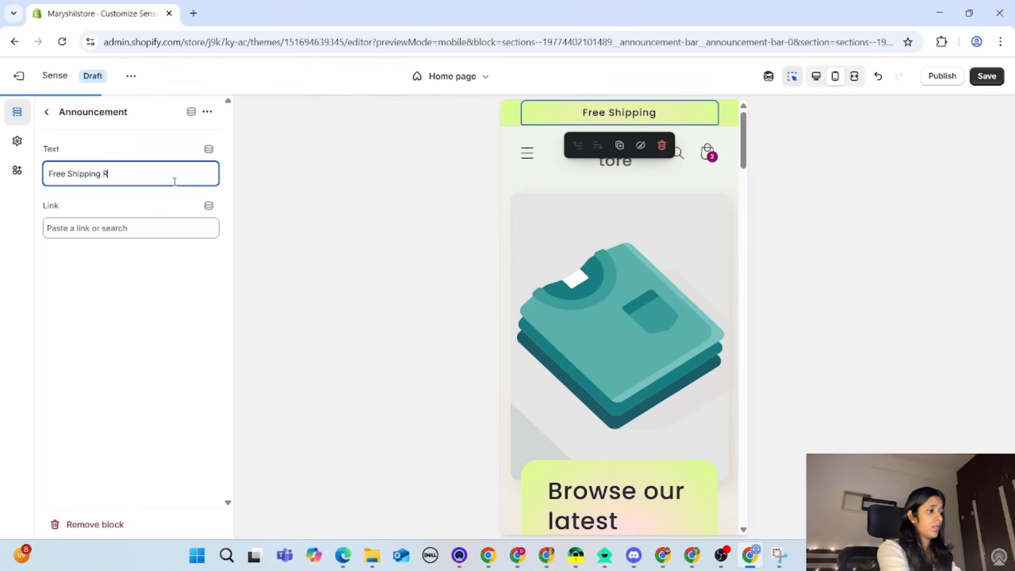
key(BackSpace)
text(Toay)
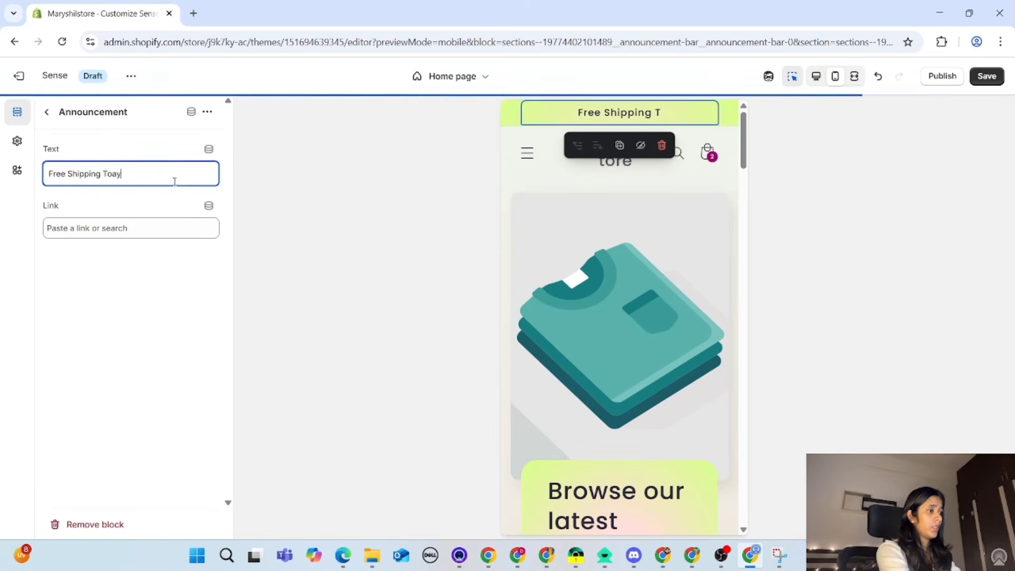
key(BackSpace)
key(BackSpace)
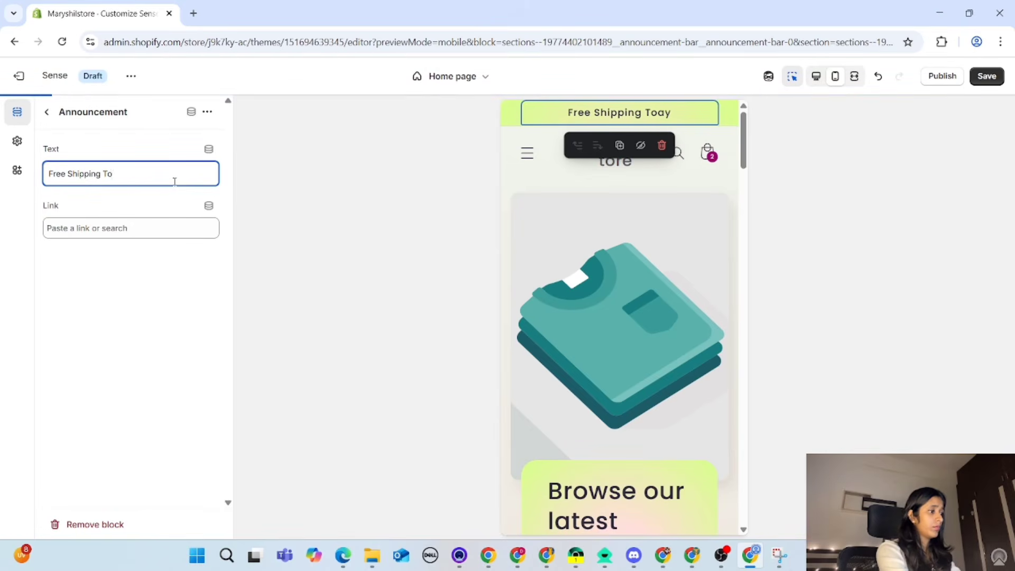
text(day!)
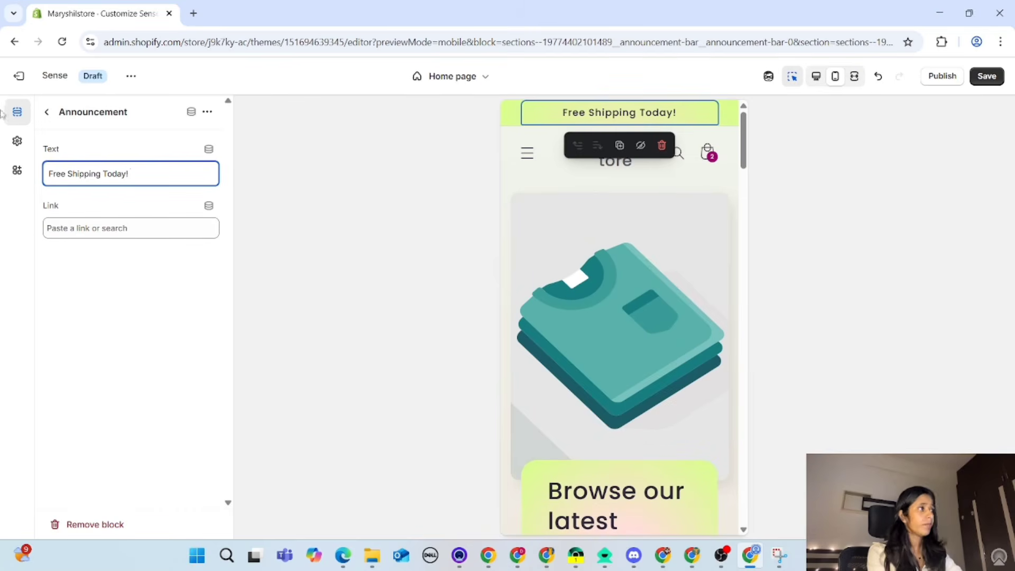
click(50, 113)
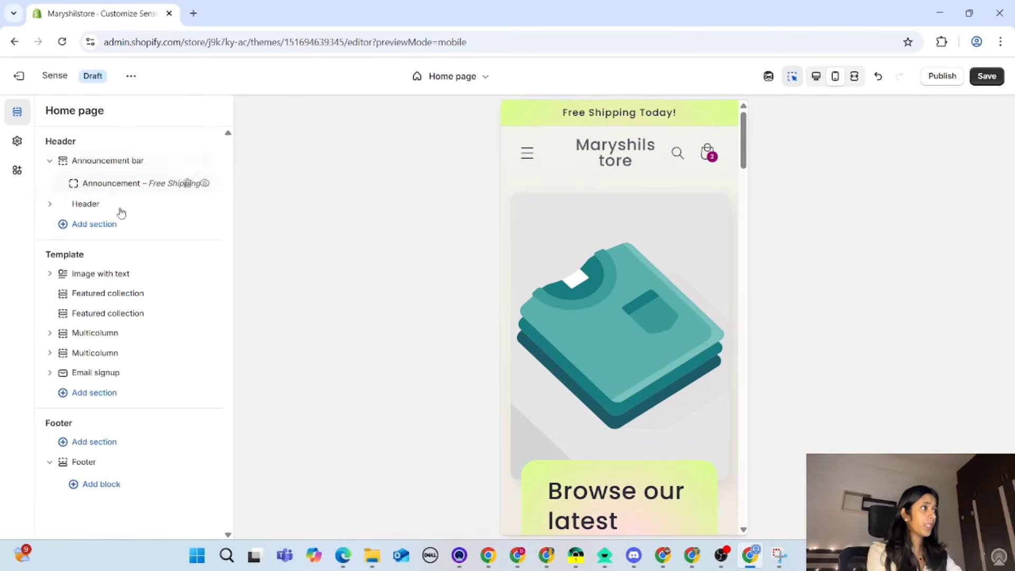
Step: Set the theme's logo to the MARYSHIL STORE JPG image whose file name starts with WhatsApp_Image
click(620, 153)
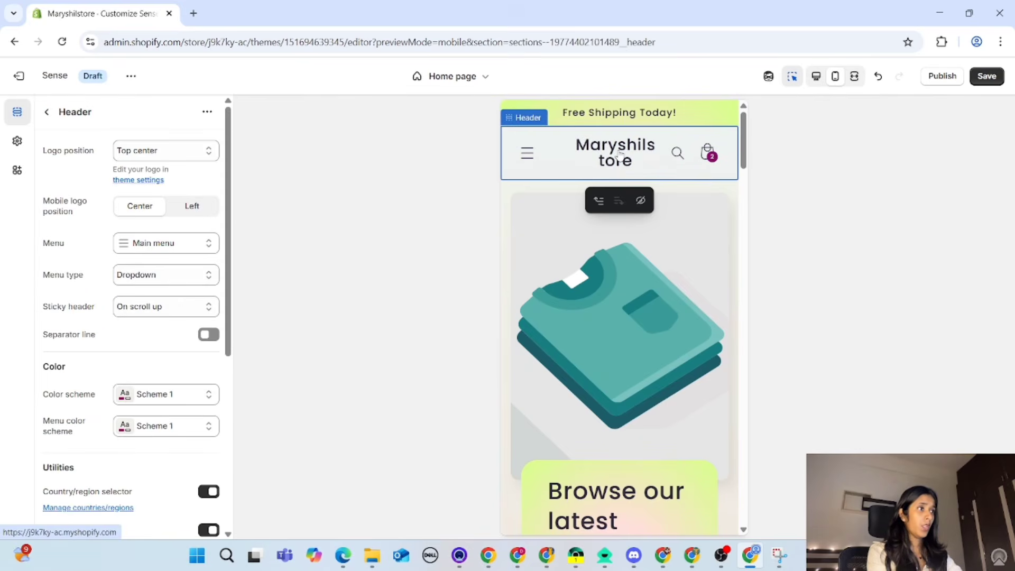
click(19, 146)
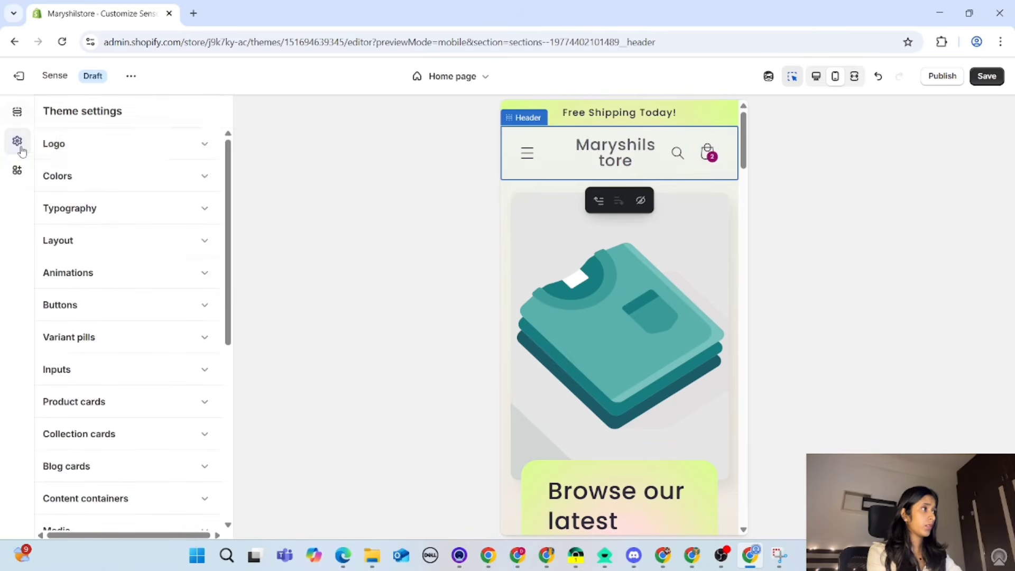
click(105, 148)
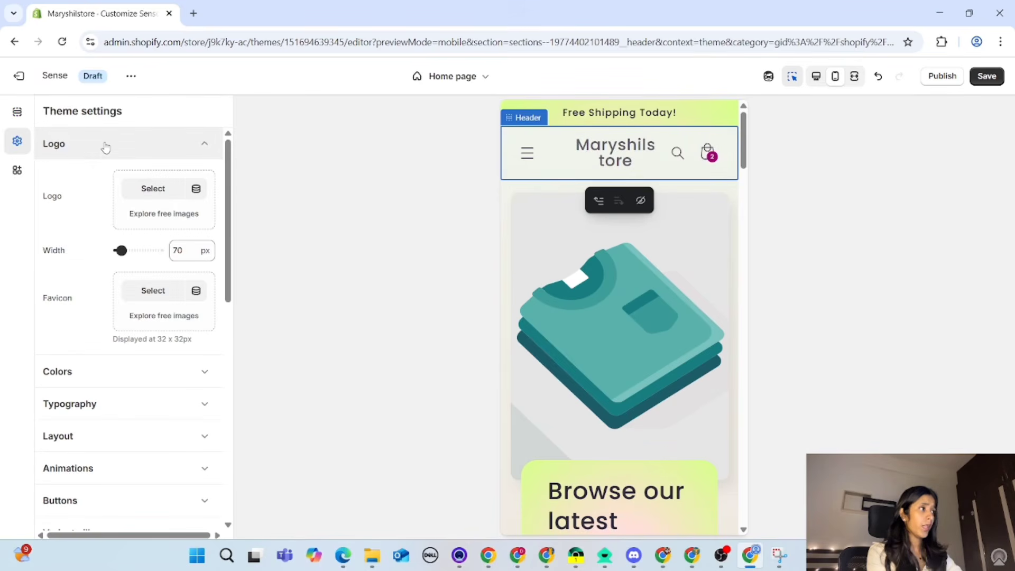
click(152, 196)
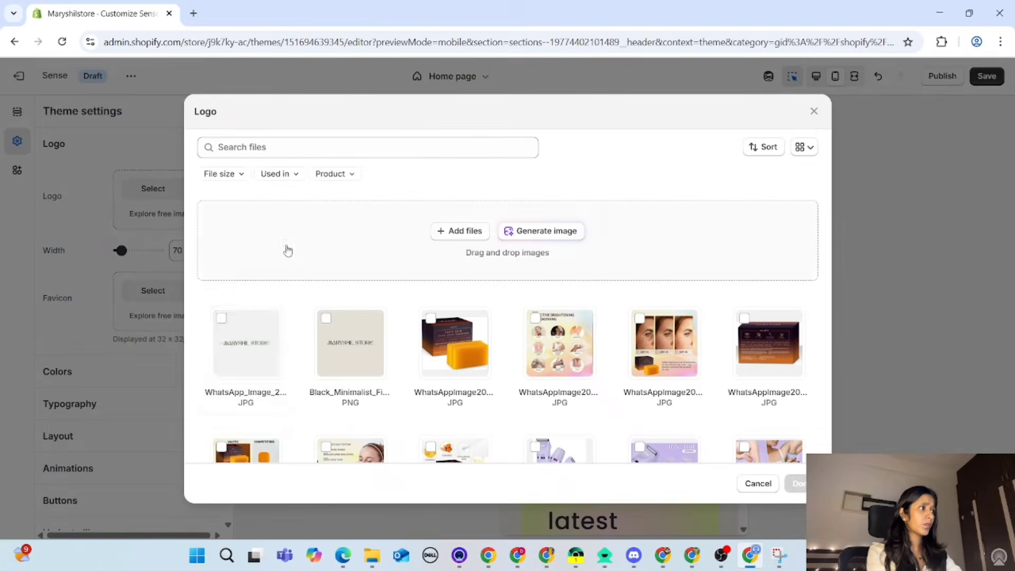
click(241, 328)
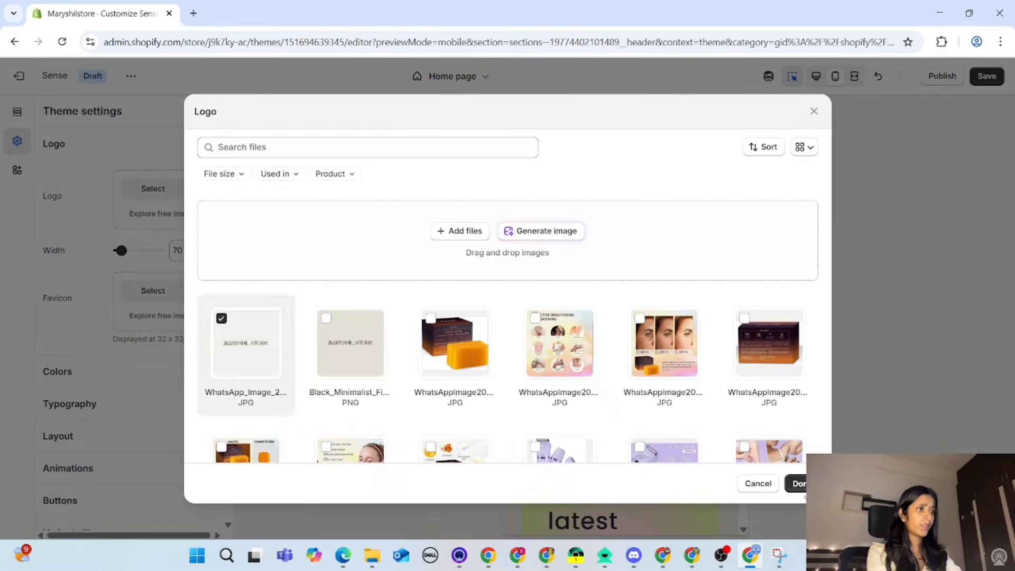
click(799, 484)
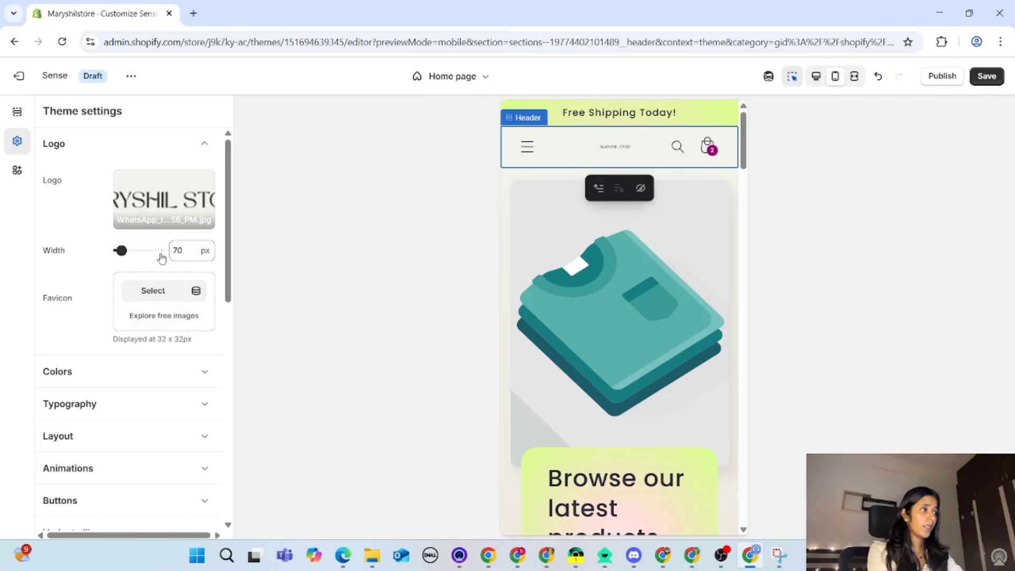
Step: Set the logo width to 300 px, save the theme, and return to the home page section list
click(160, 253)
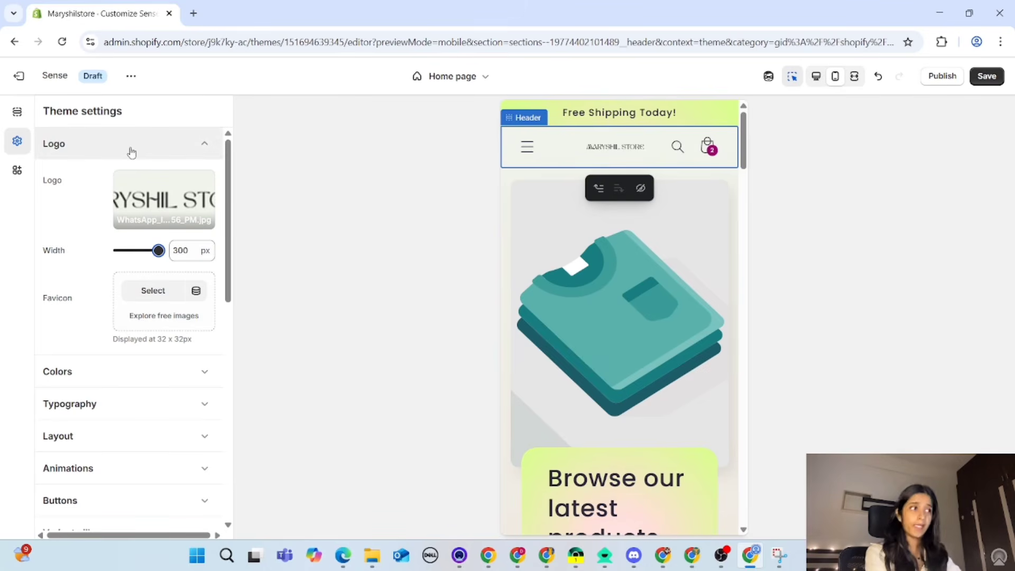
click(997, 78)
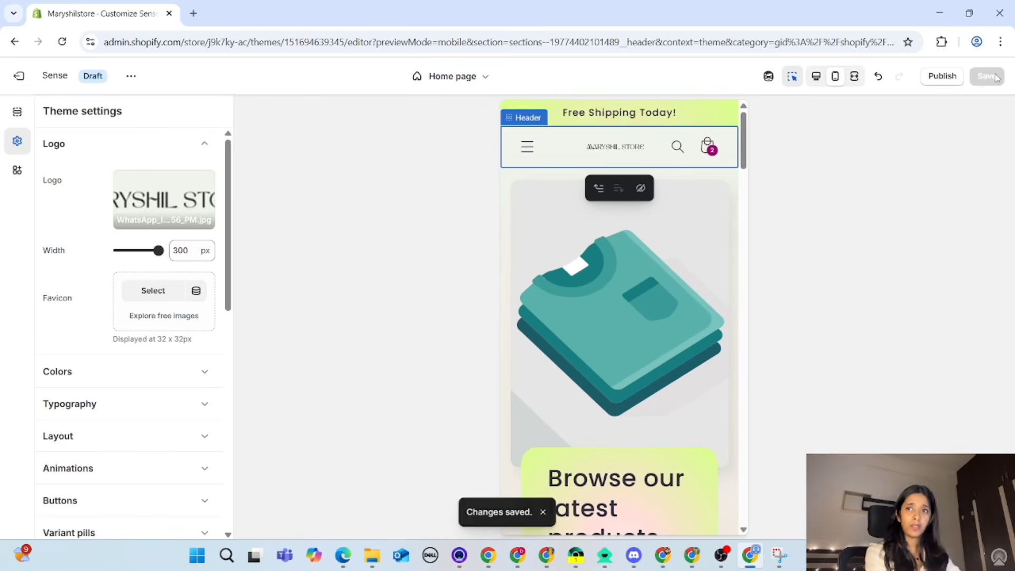
click(21, 119)
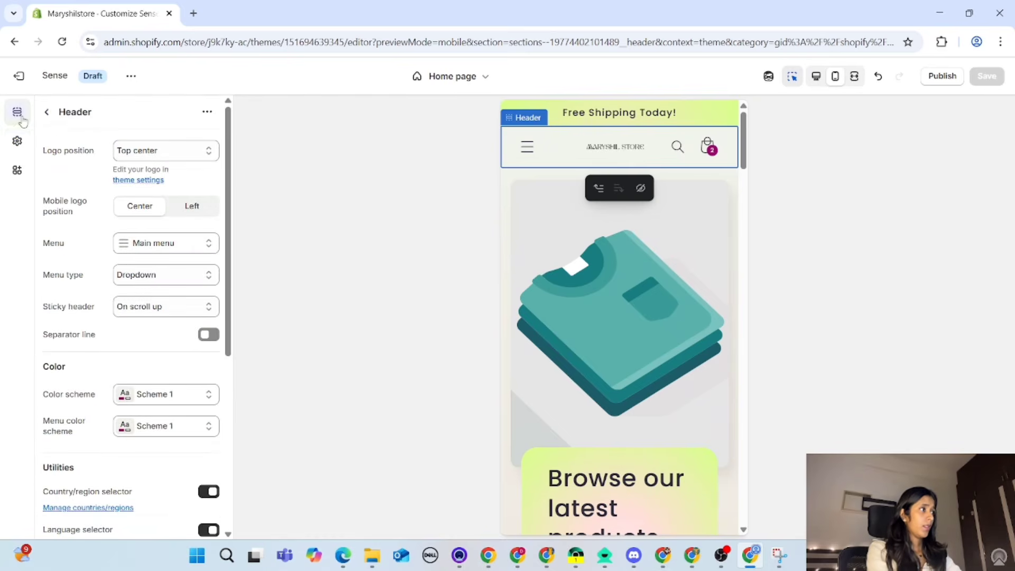
click(47, 119)
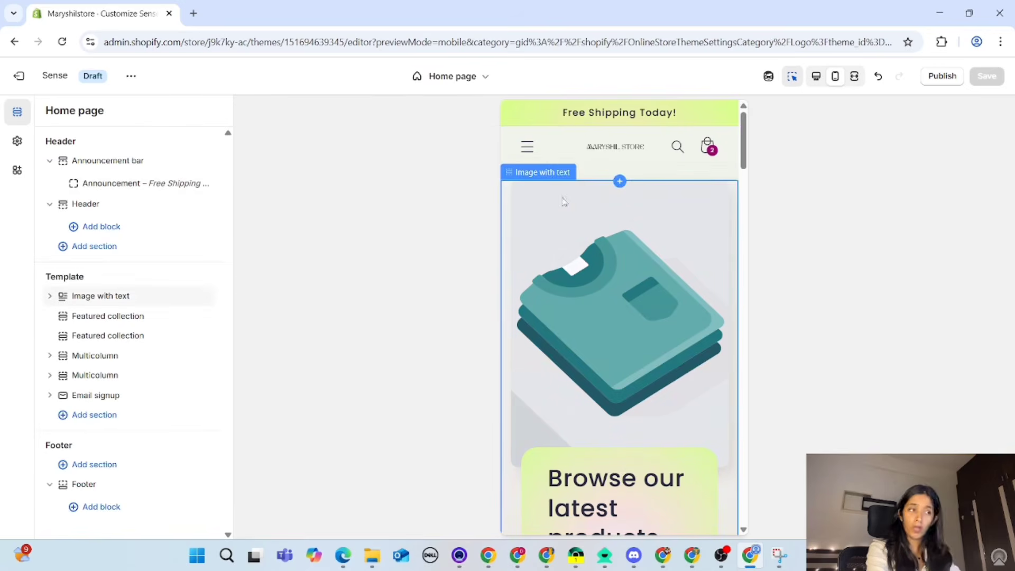
Step: Add a Menu block with the quick links to the Footer section
scroll(529, 375, down, 8)
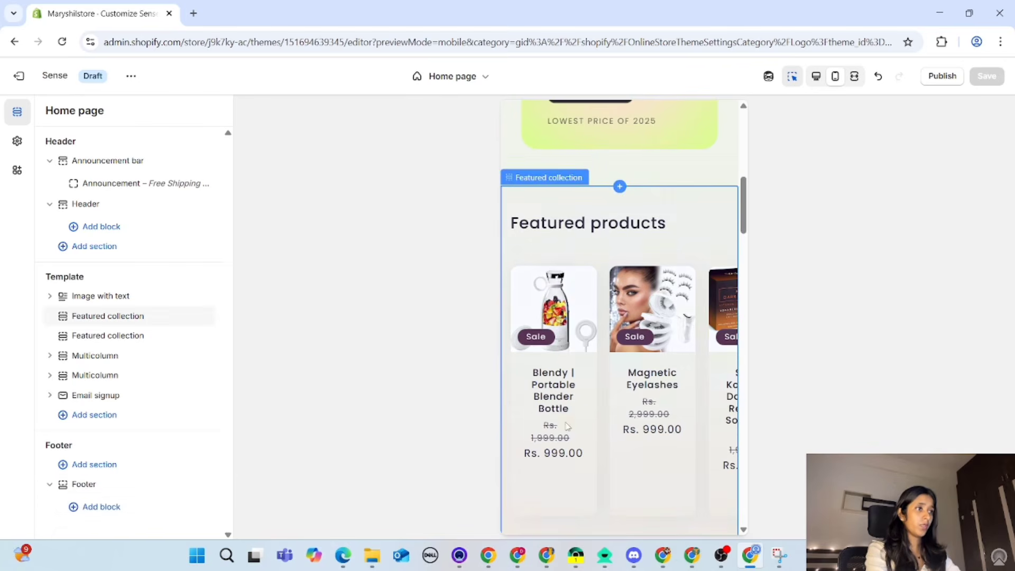
scroll(567, 426, down, 15)
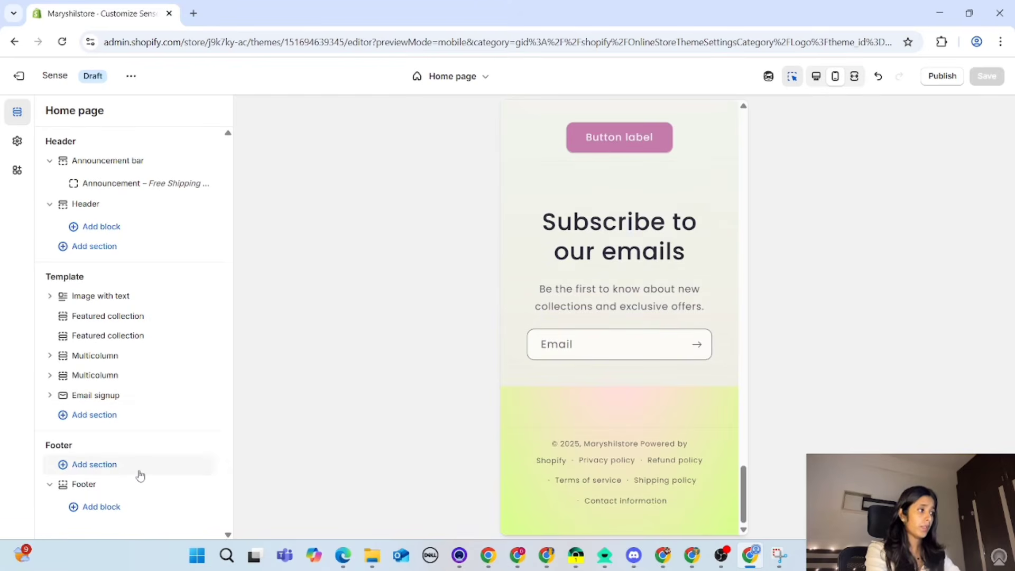
click(74, 509)
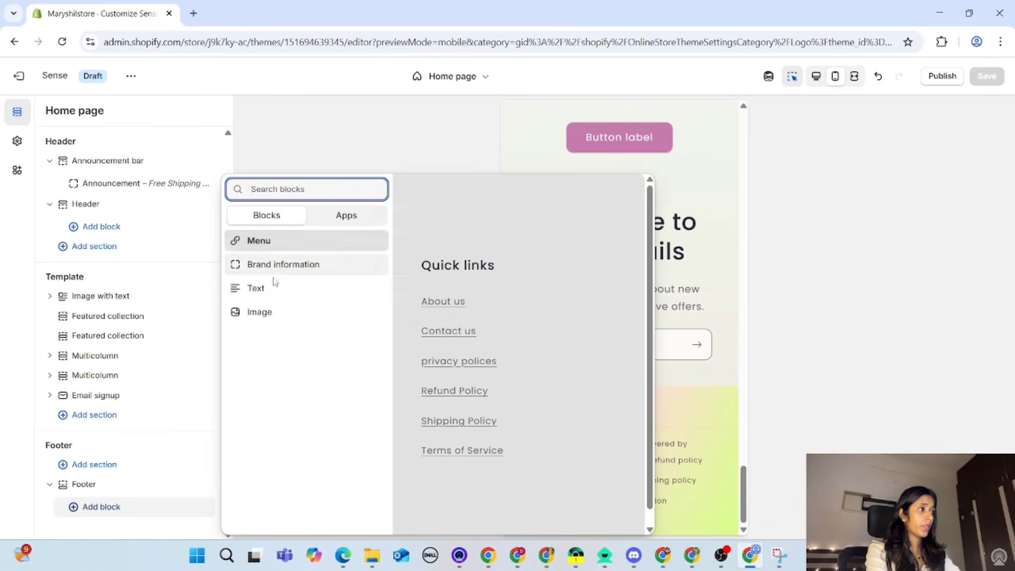
click(271, 243)
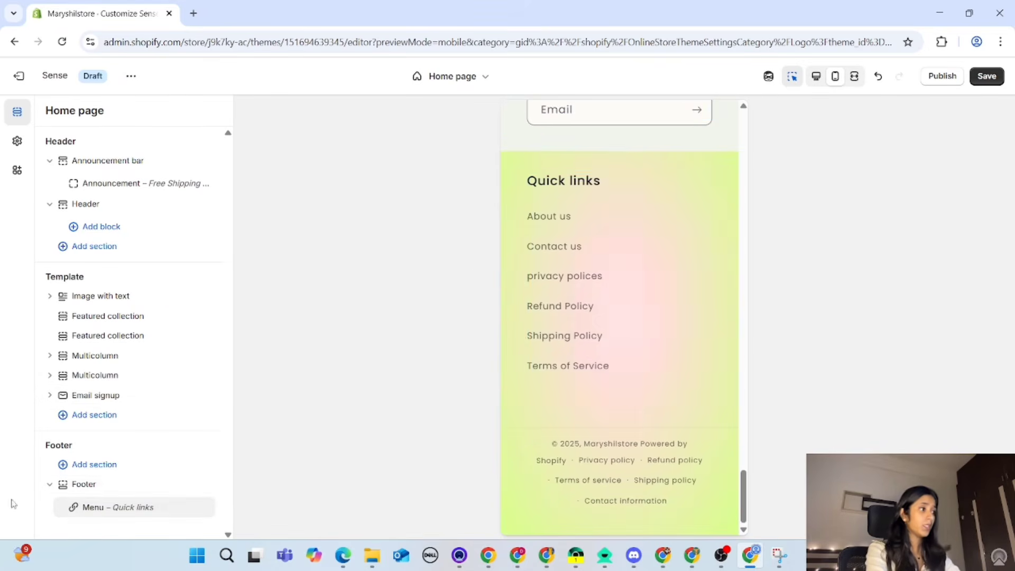
key(ctrl+z)
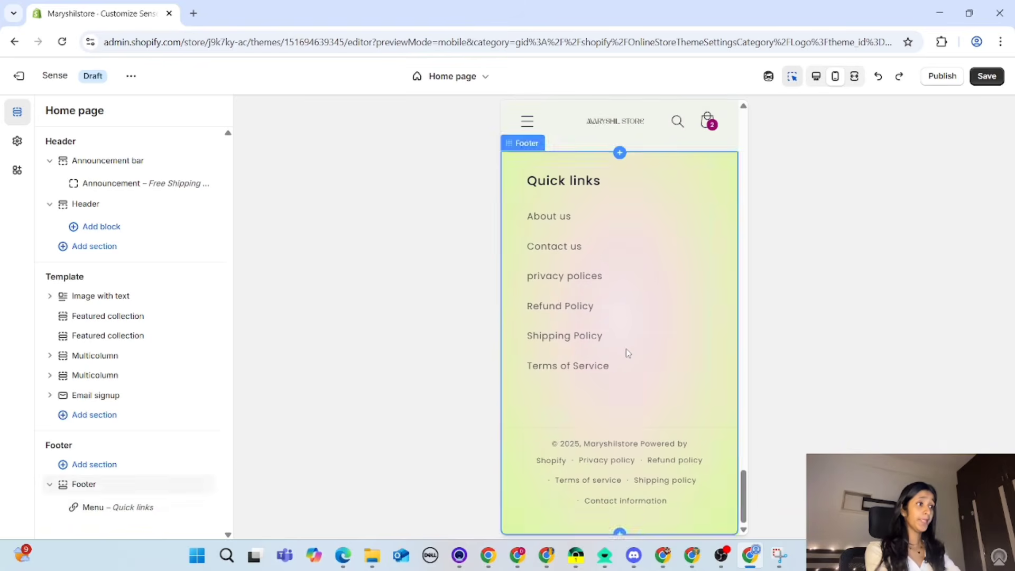
Step: Add a Text block below the Quick links menu in the footer
click(644, 377)
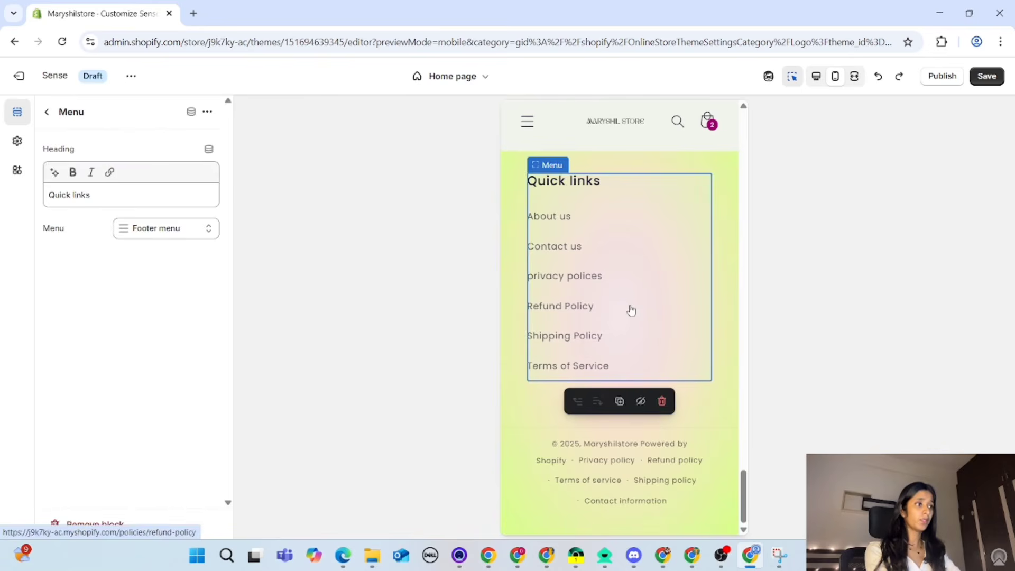
click(638, 385)
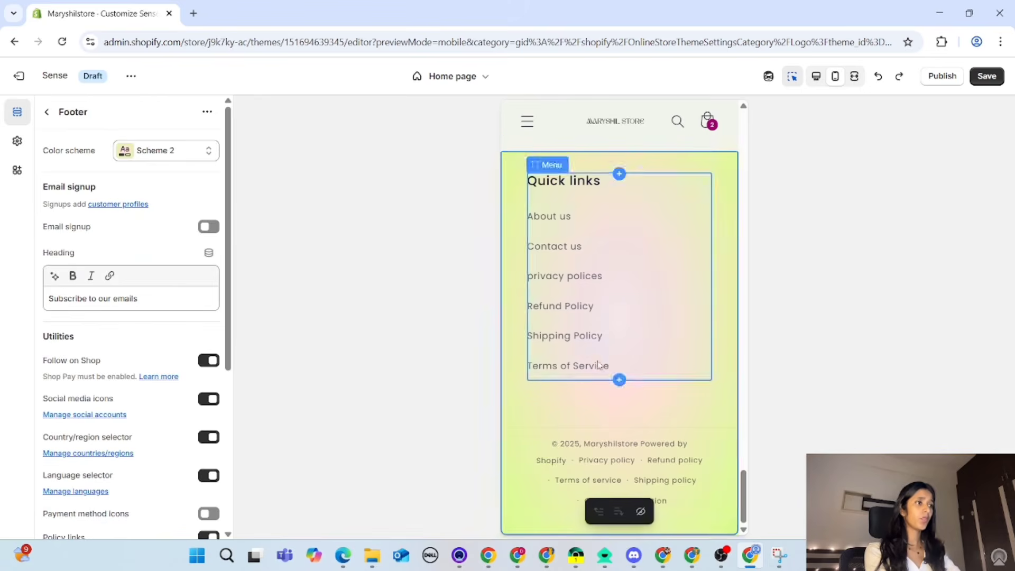
click(620, 380)
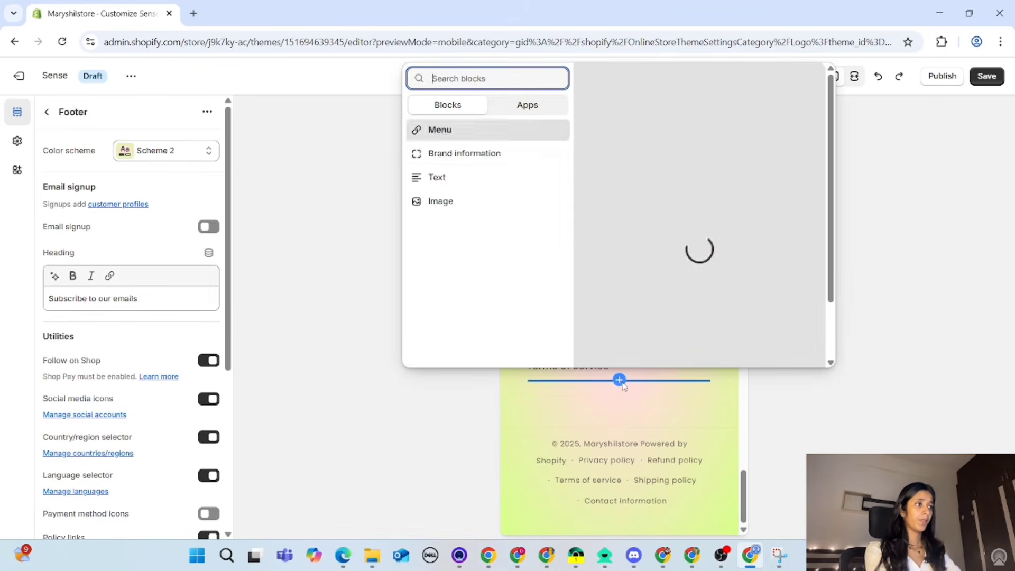
click(447, 180)
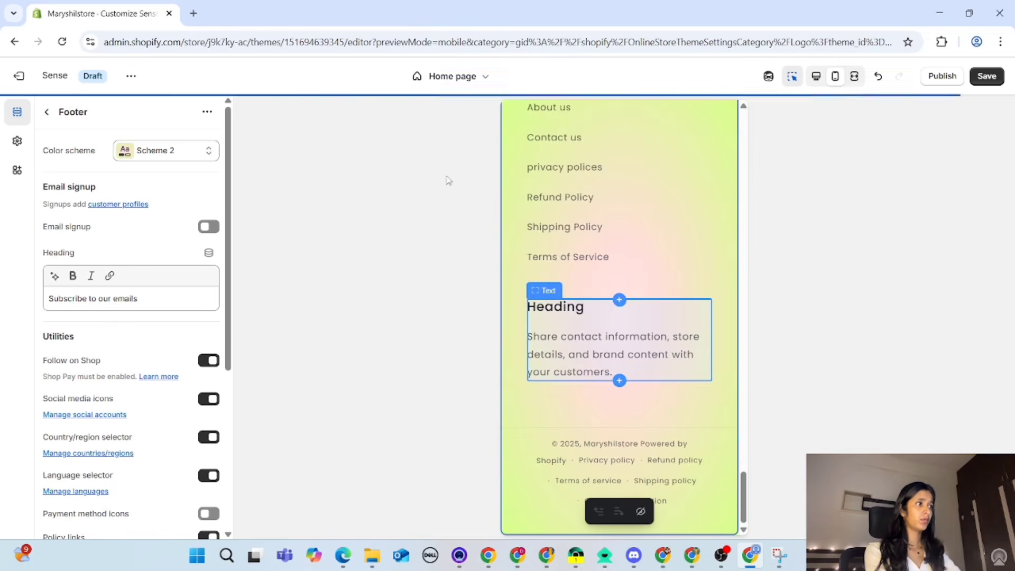
Step: Replace the heading of the footer's Text block with "Let's talk !"
click(582, 320)
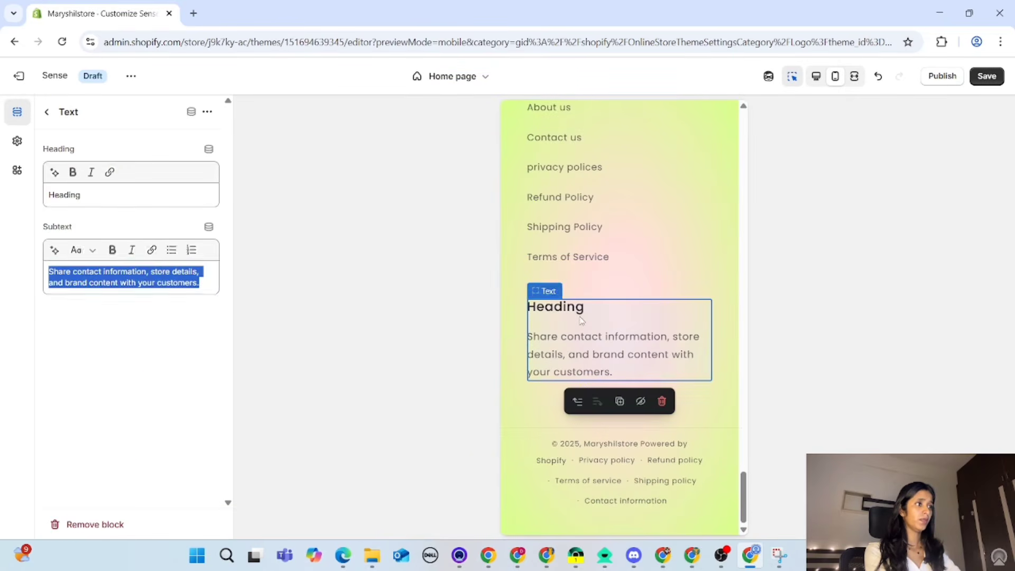
double_click(115, 202)
key(BackSpace)
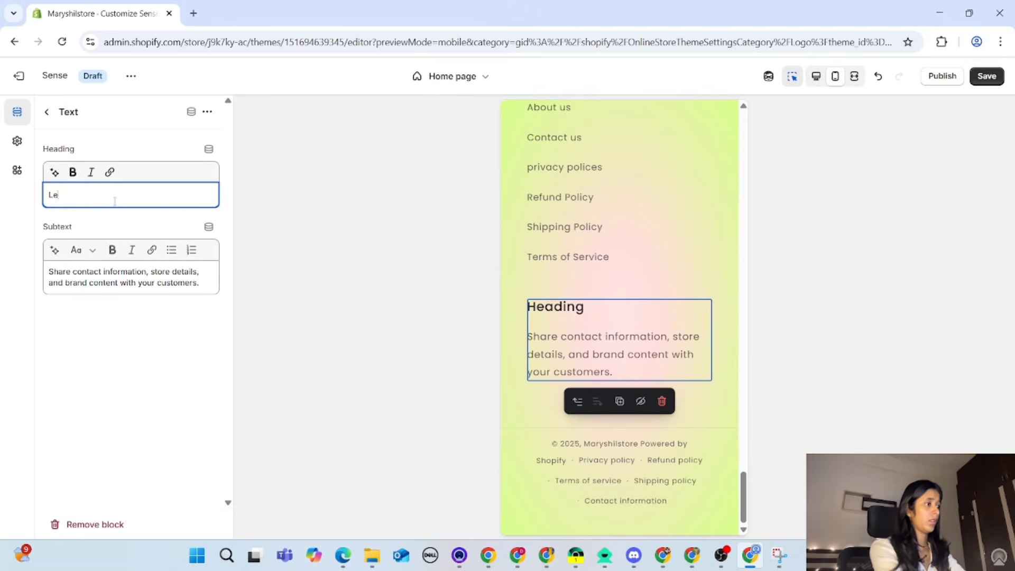
text(Lets)
key(BackSpace)
text('s)
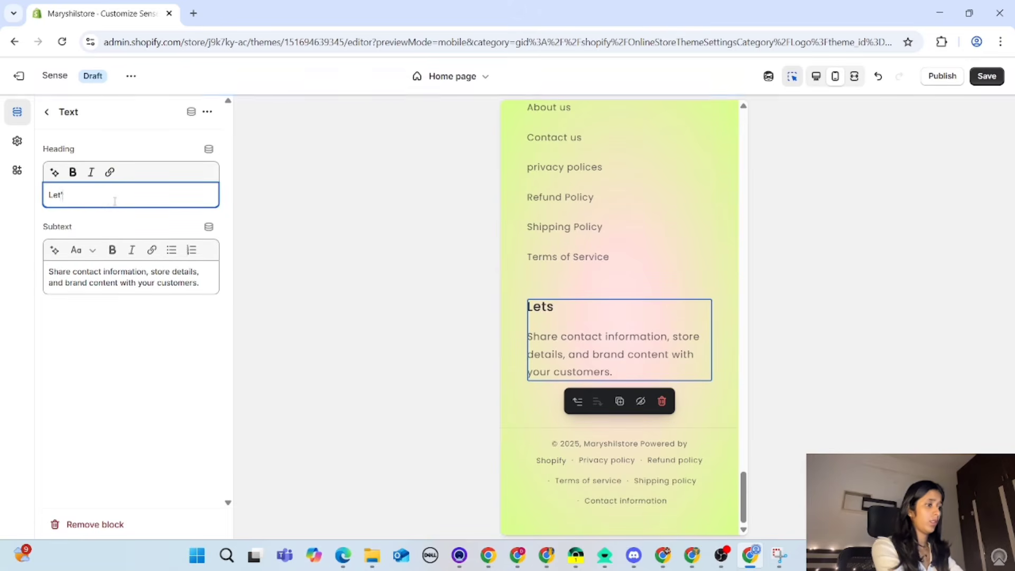
text( ta)
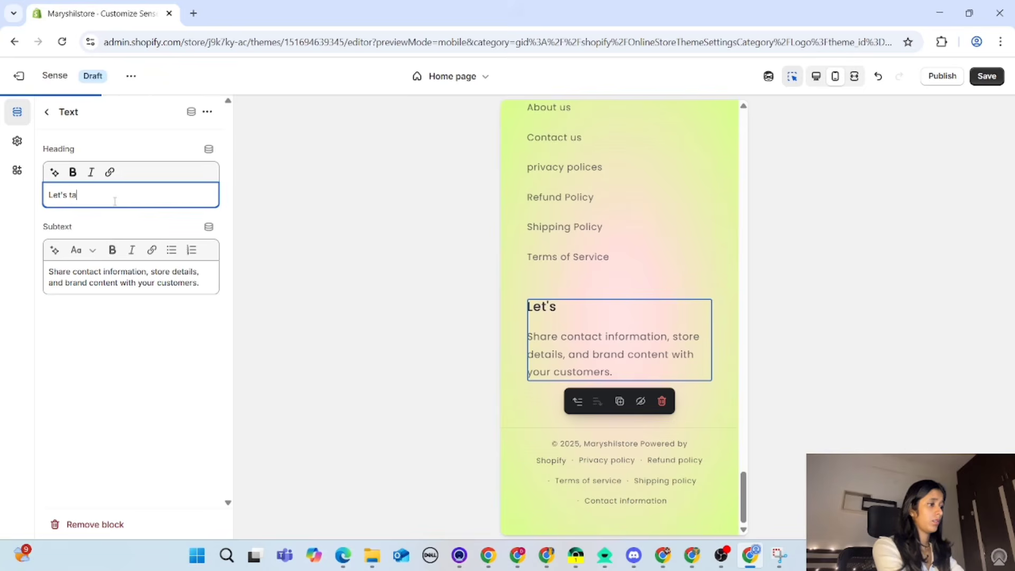
text(lk !)
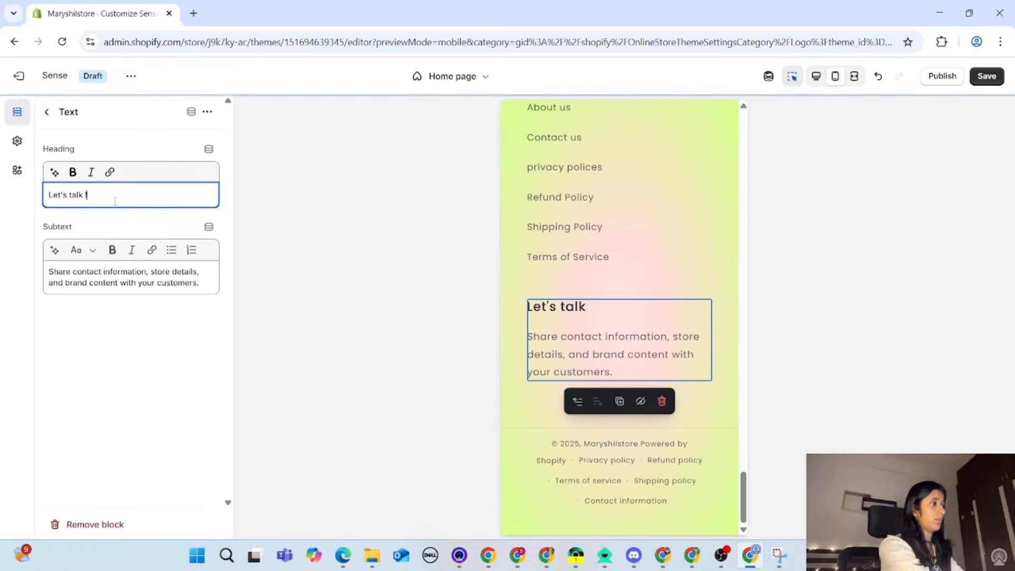
Step: Replace the subtext with "Have some questions or just want some help ? reach out to us at" plus the support e-mail, and save
triple_click(108, 283)
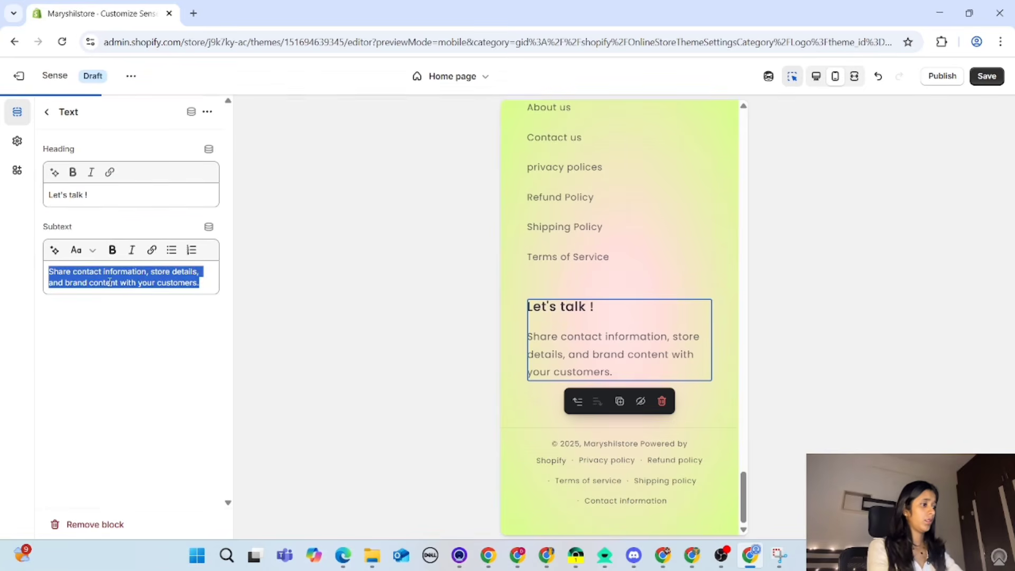
key(ctrl+v)
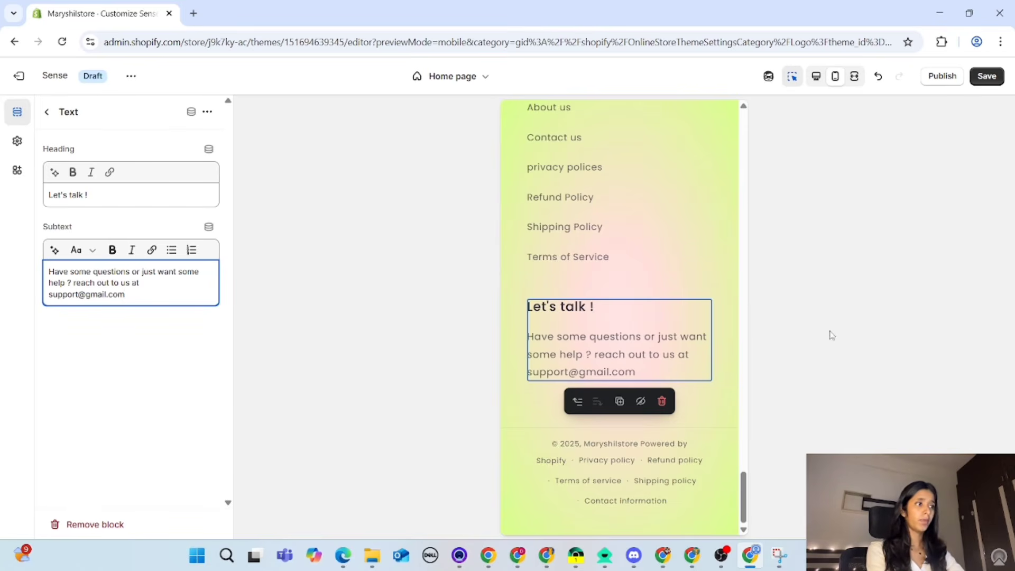
click(830, 335)
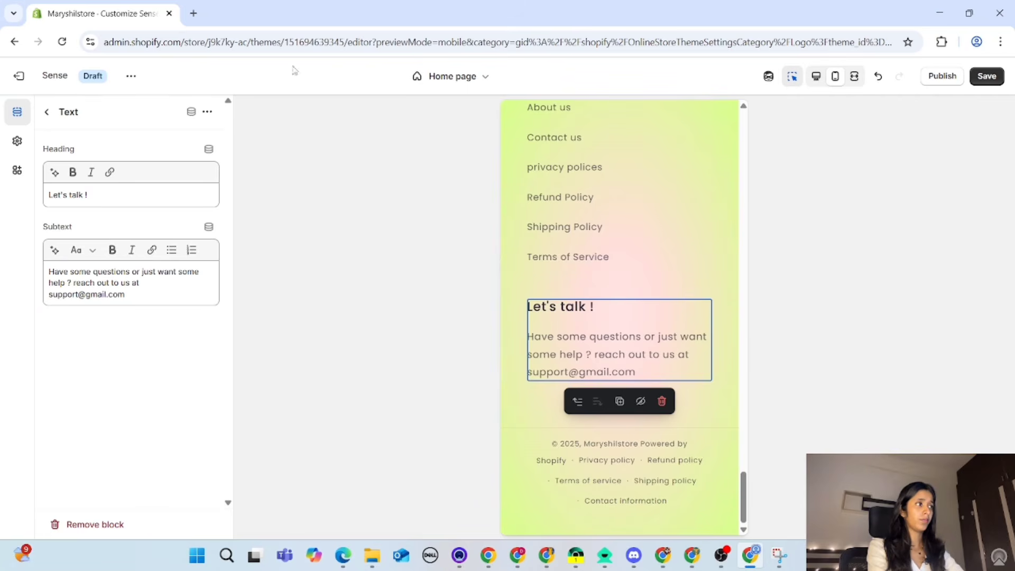
click(994, 81)
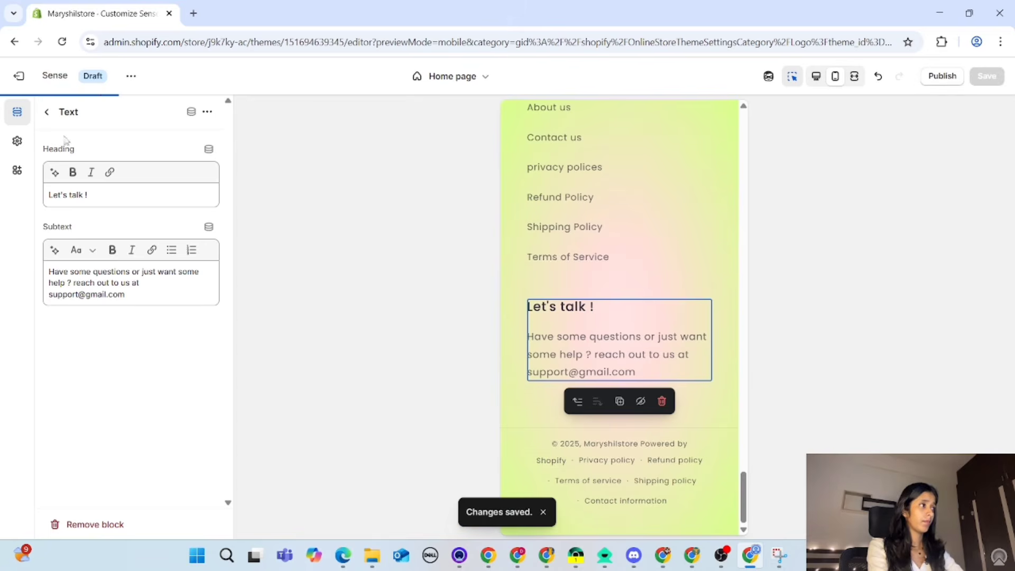
Step: Return to the home page section list and undo the last footer subtext change
click(48, 112)
scroll(610, 284, up, 10)
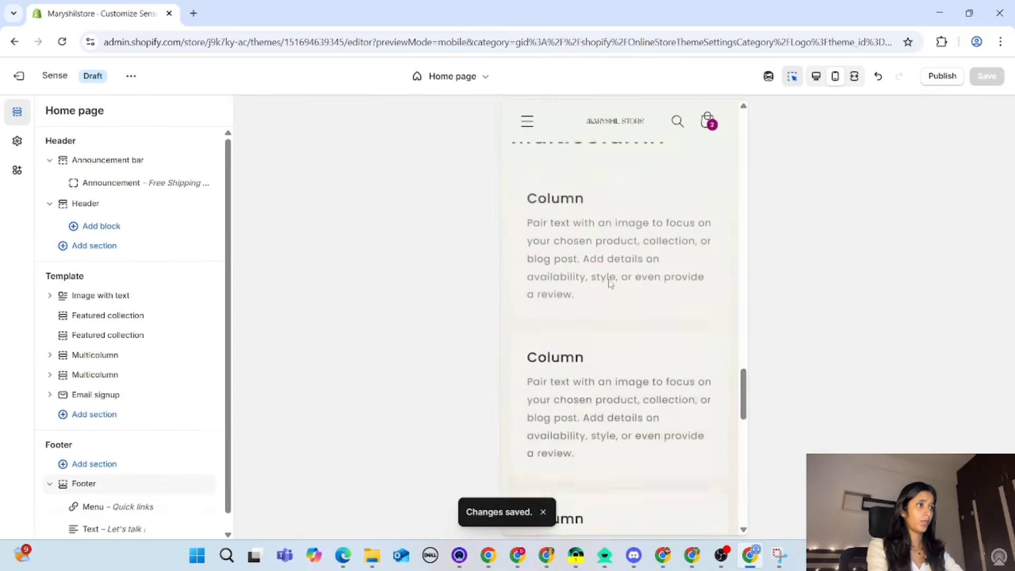
scroll(610, 283, up, 10)
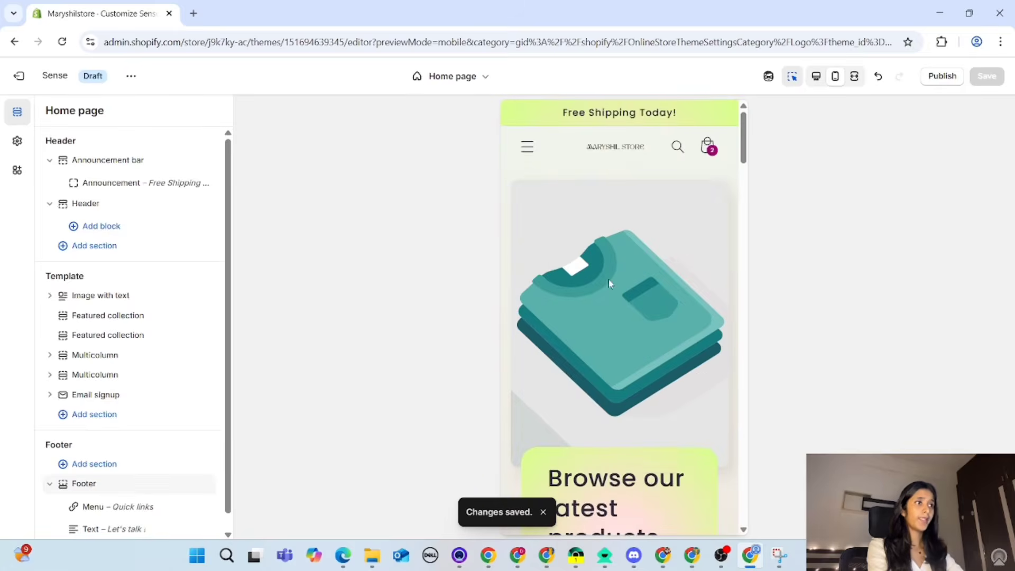
key(ctrl+z)
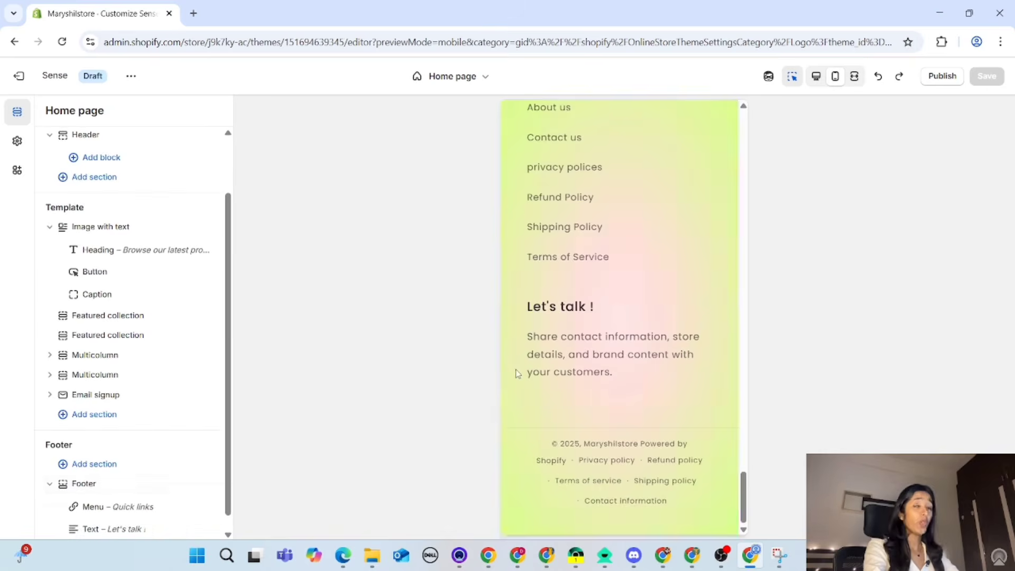
Step: Set the Image with text section's image to the existing store photo of the white blender bottle filled with fruit
scroll(533, 296, up, 20)
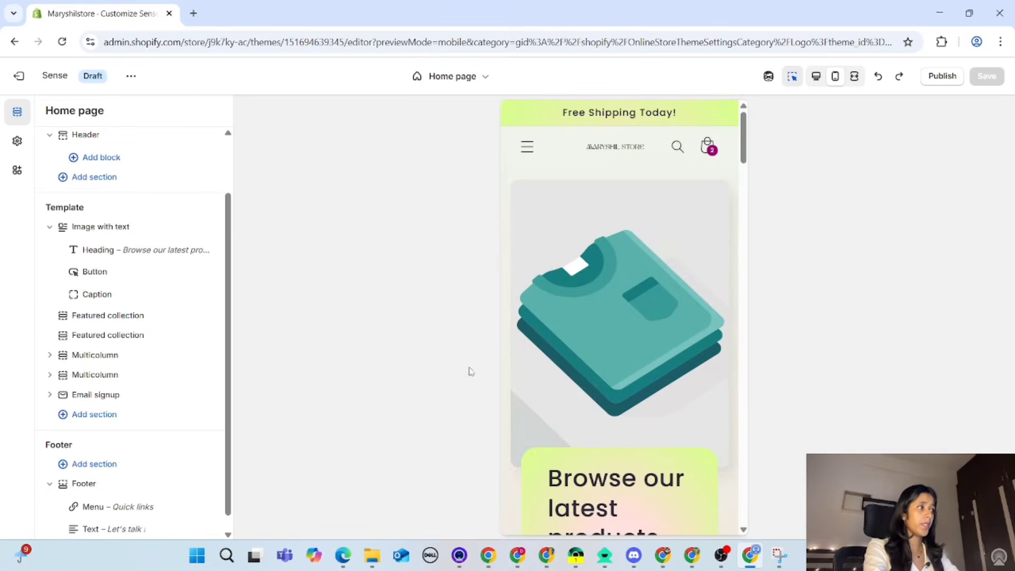
scroll(571, 390, down, 2)
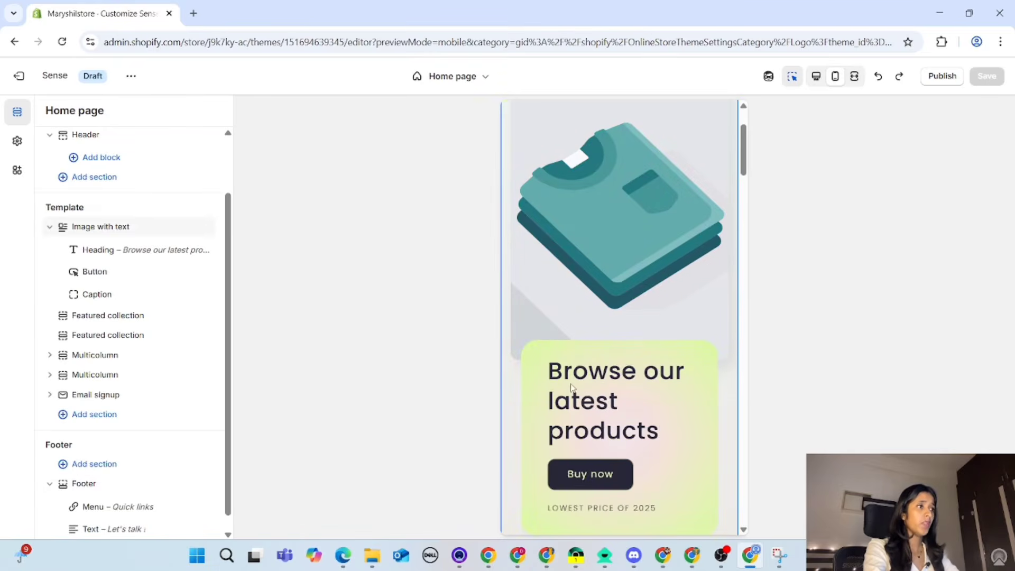
click(613, 212)
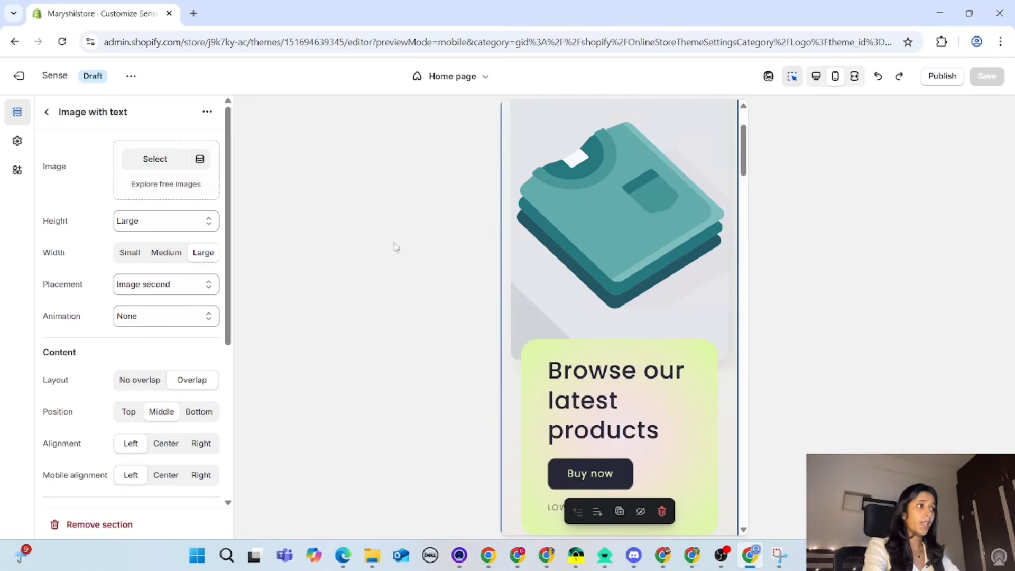
click(150, 166)
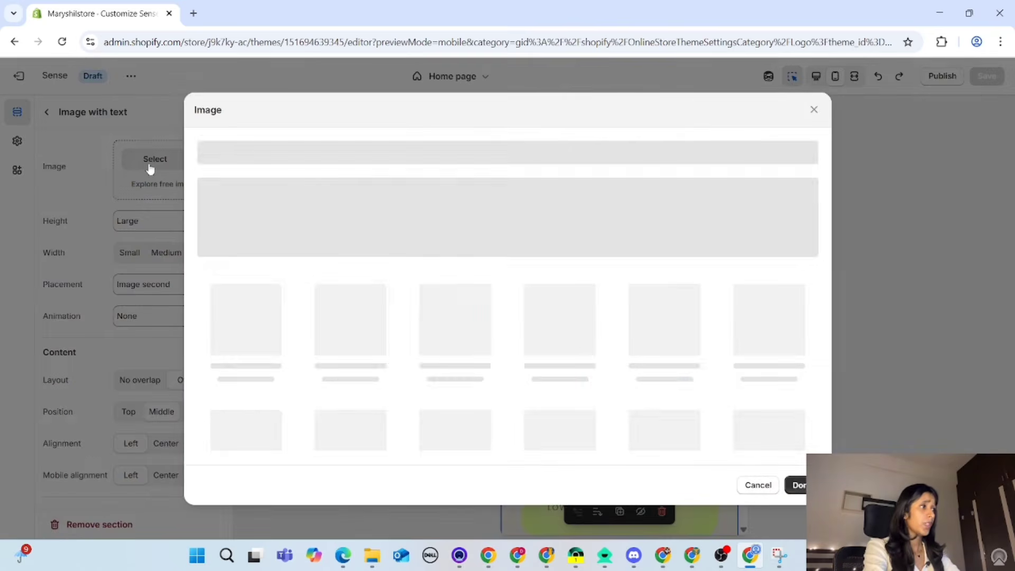
scroll(493, 397, down, 10)
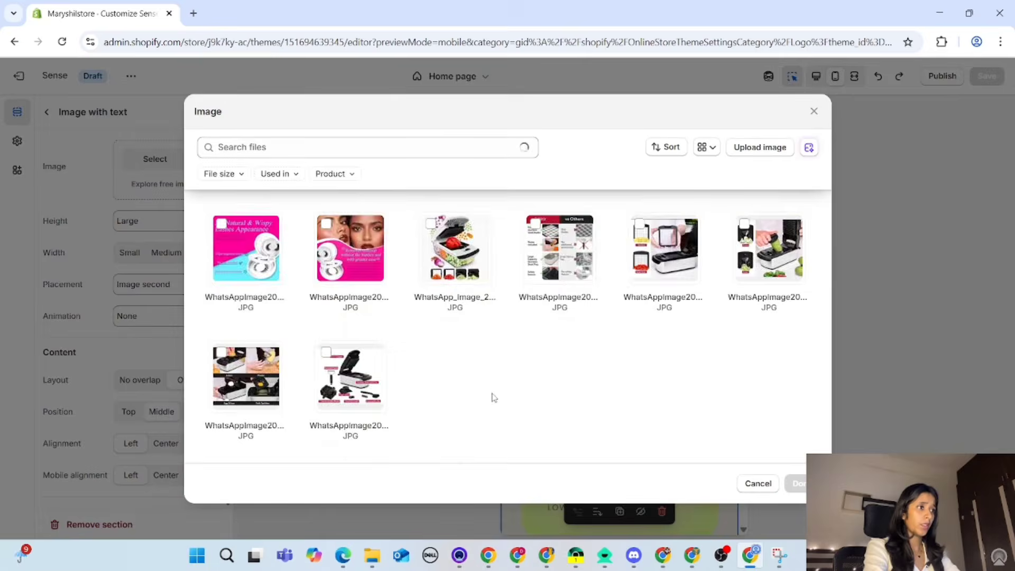
scroll(479, 399, down, 5)
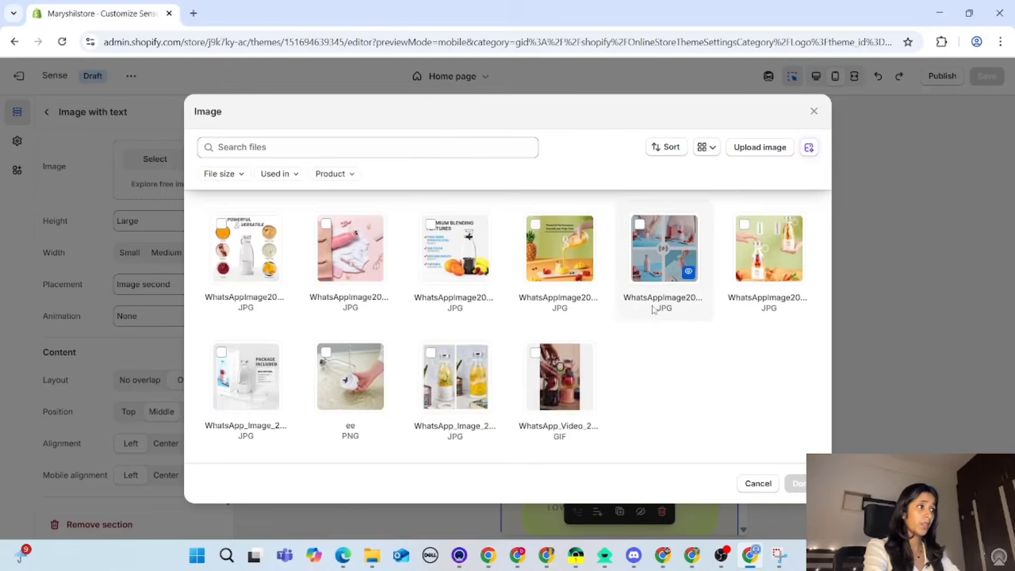
scroll(655, 309, up, 3)
click(768, 267)
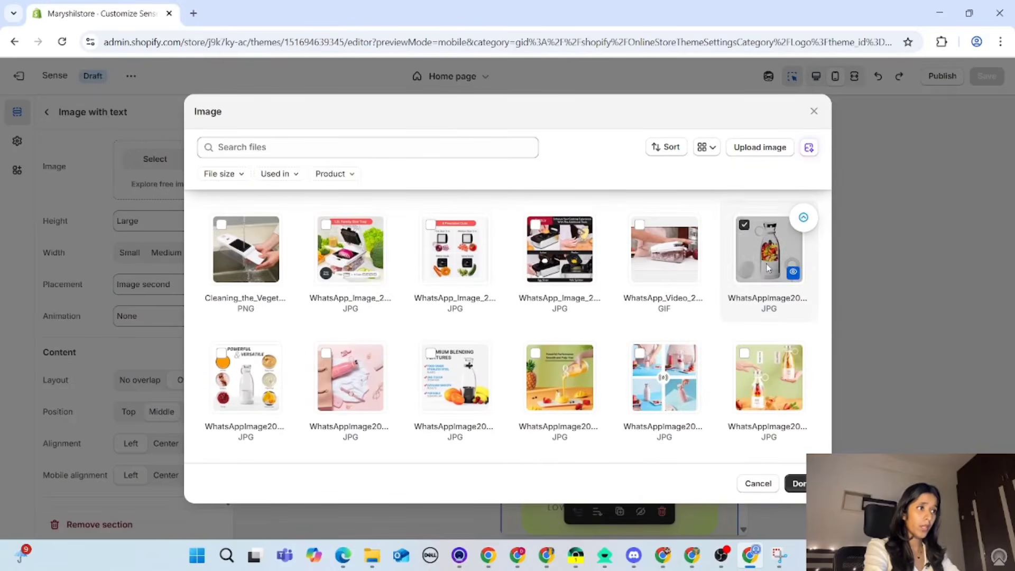
click(796, 483)
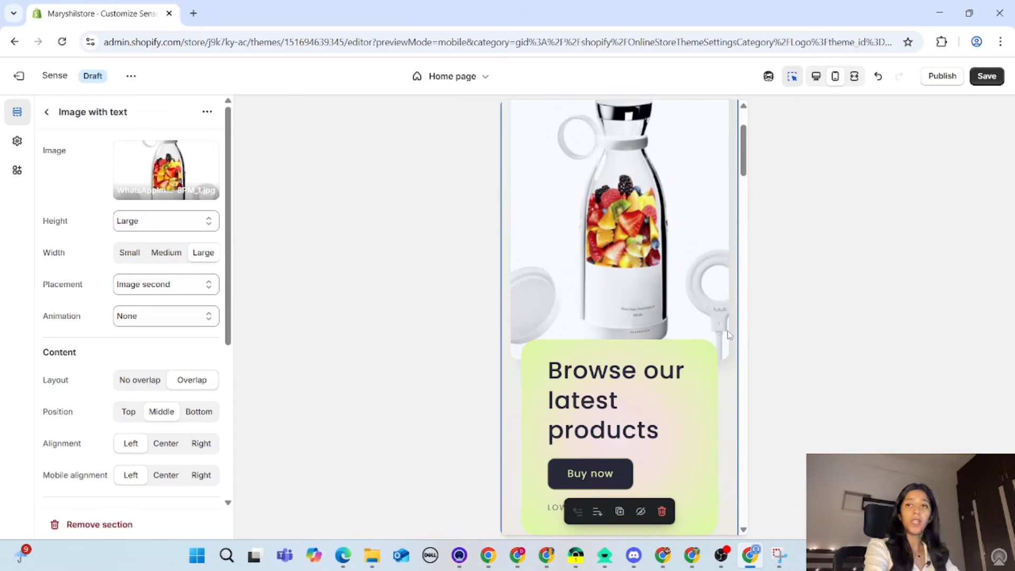
Step: Replace the Image with text section's heading with "Shop our 2025 Bestsellers -NOW LIVE!"
click(618, 431)
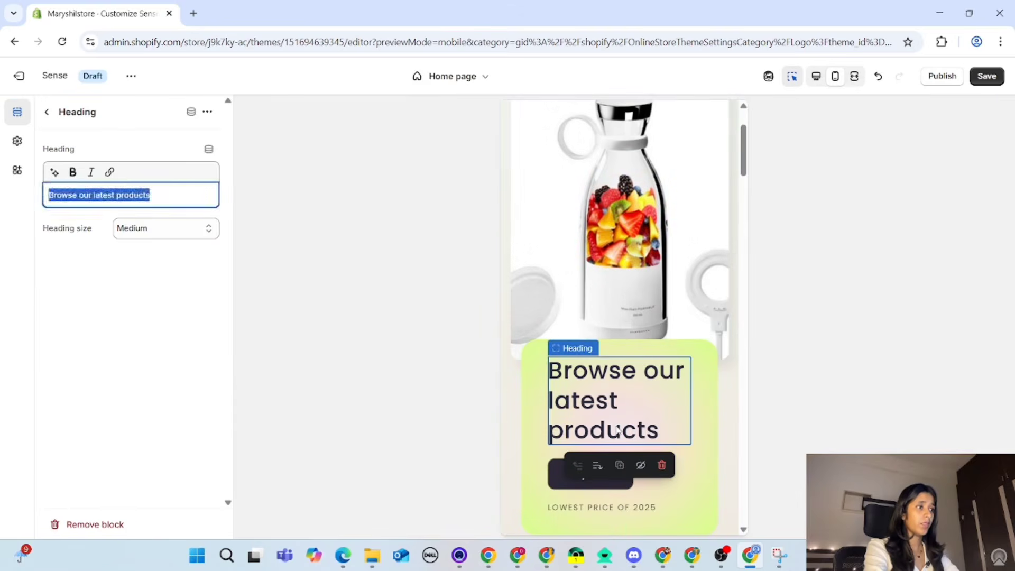
click(162, 192)
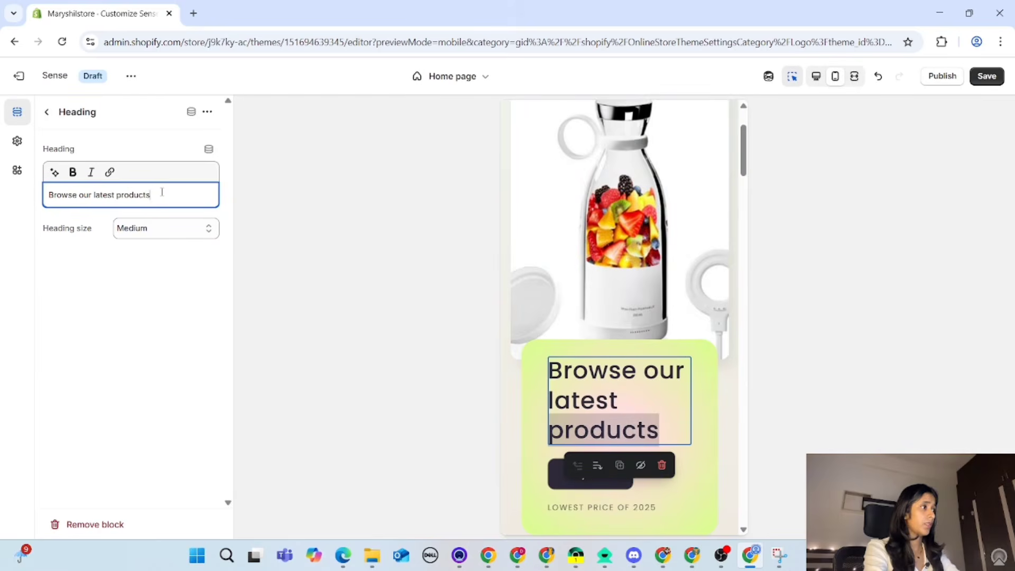
drag(154, 194, 45, 194)
text(Shop our 2025 Bestsellers - NOW LIVE !)
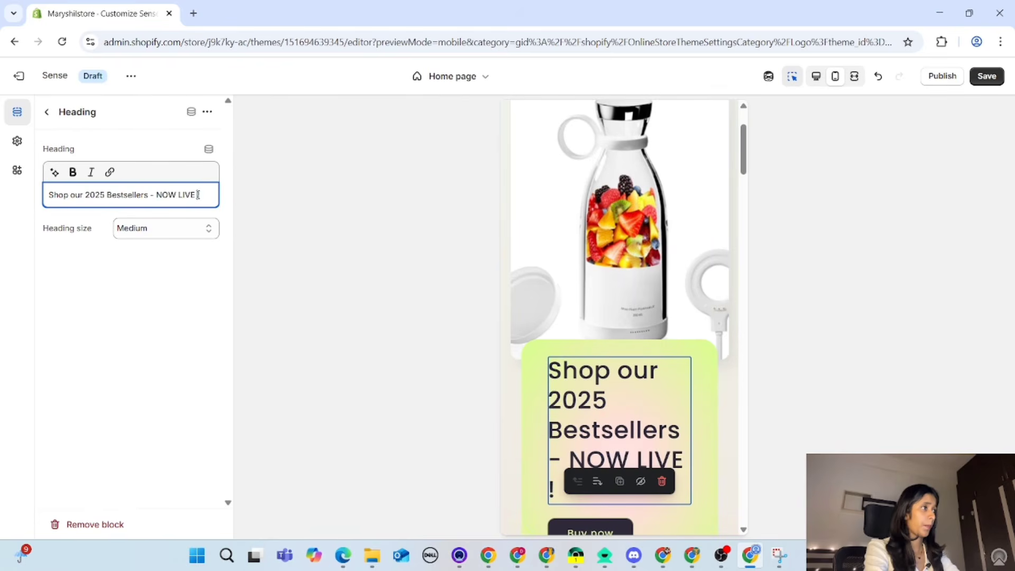
key(BackSpace)
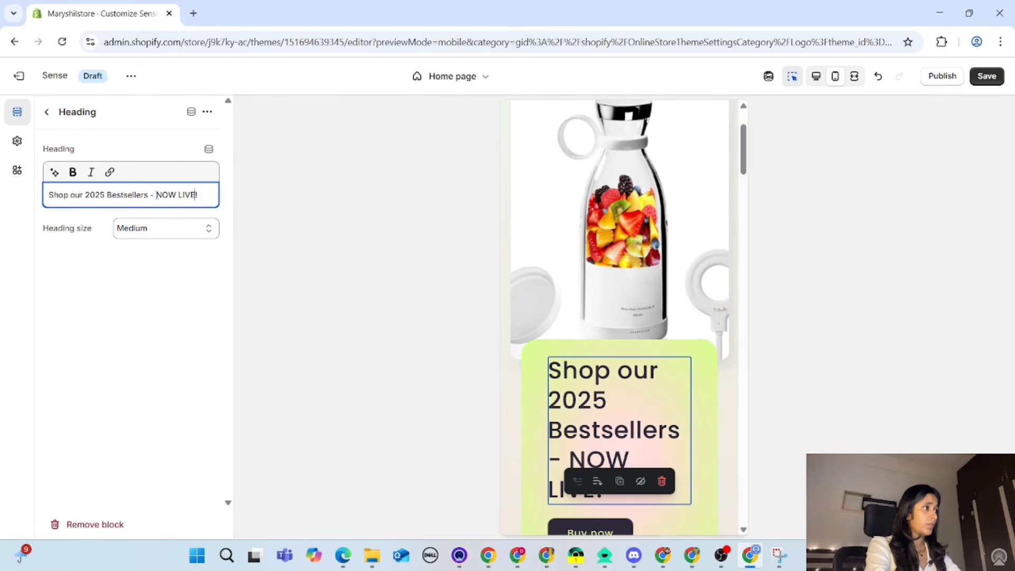
key(BackSpace)
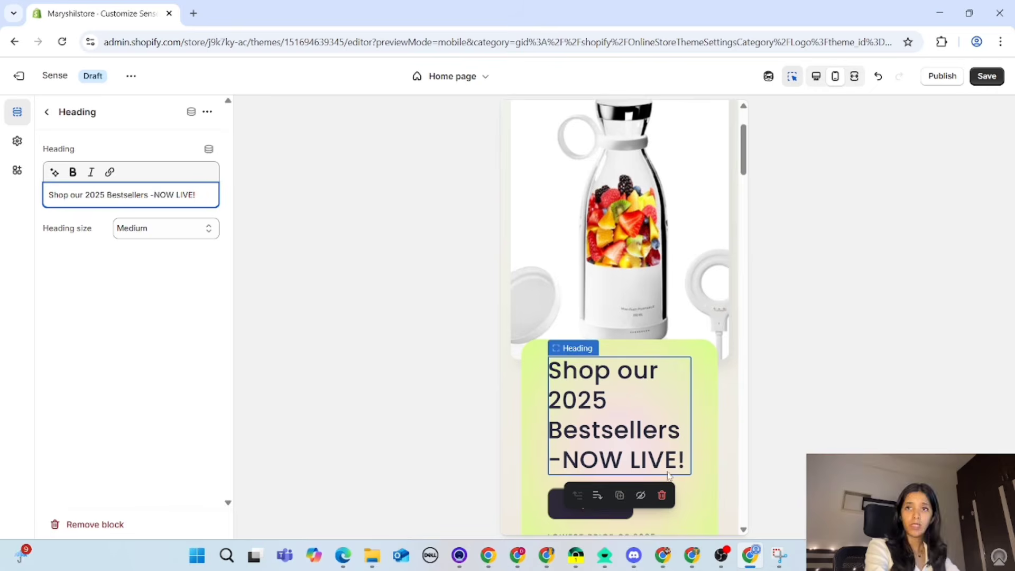
Step: Link the section's "Buy now" button to All products and delete the caption block below it
scroll(654, 240, down, 2)
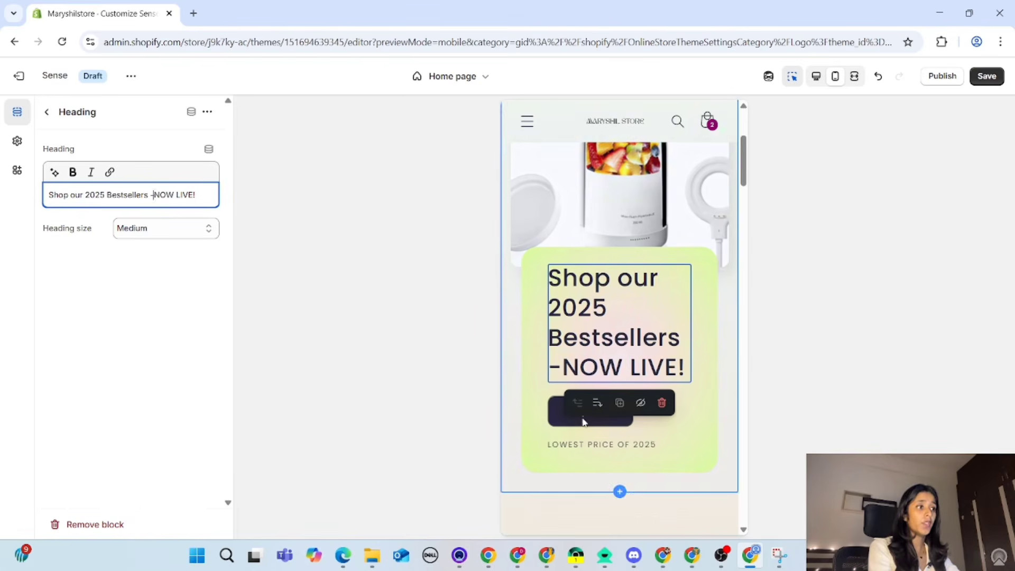
click(617, 427)
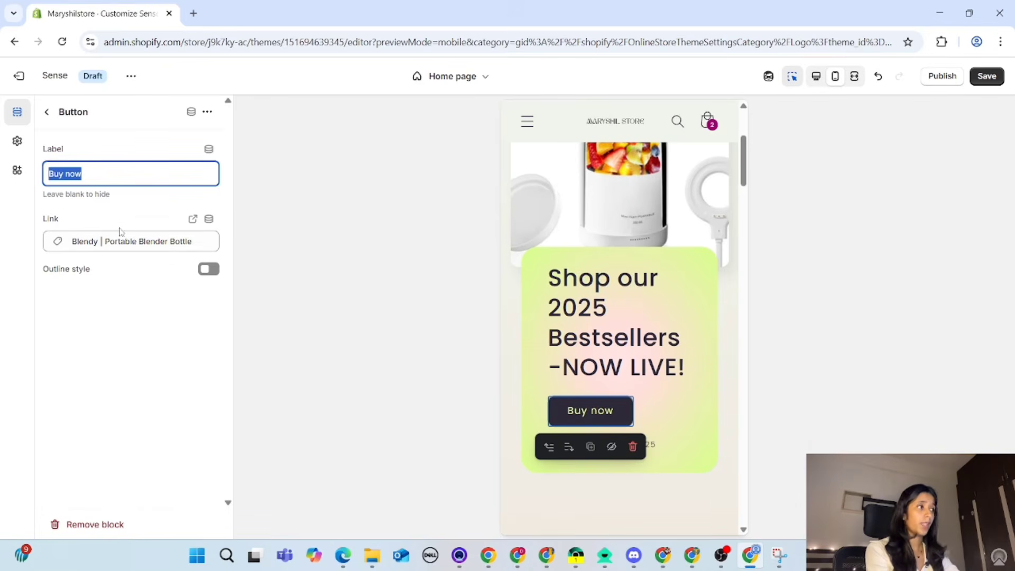
click(131, 243)
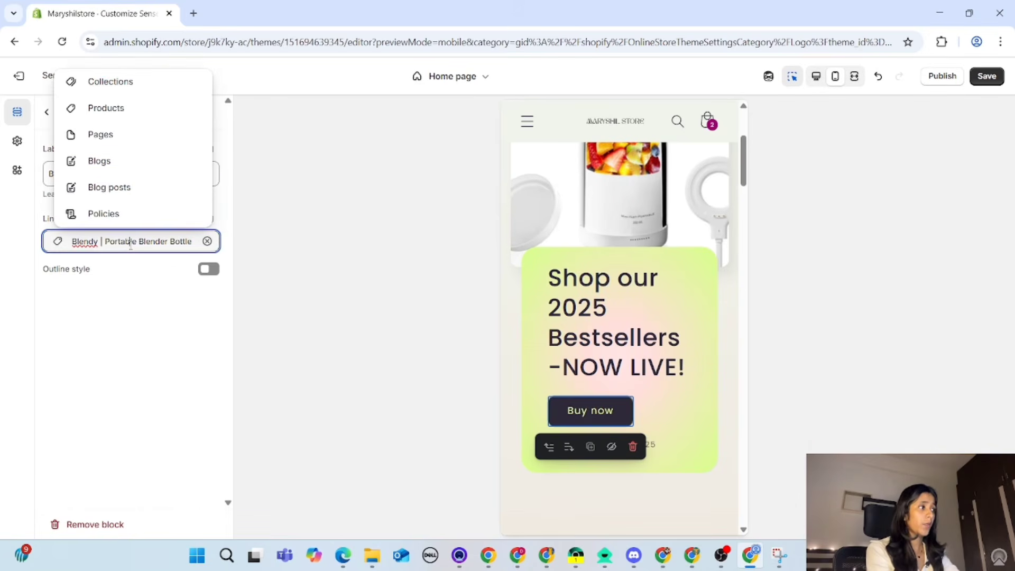
click(63, 243)
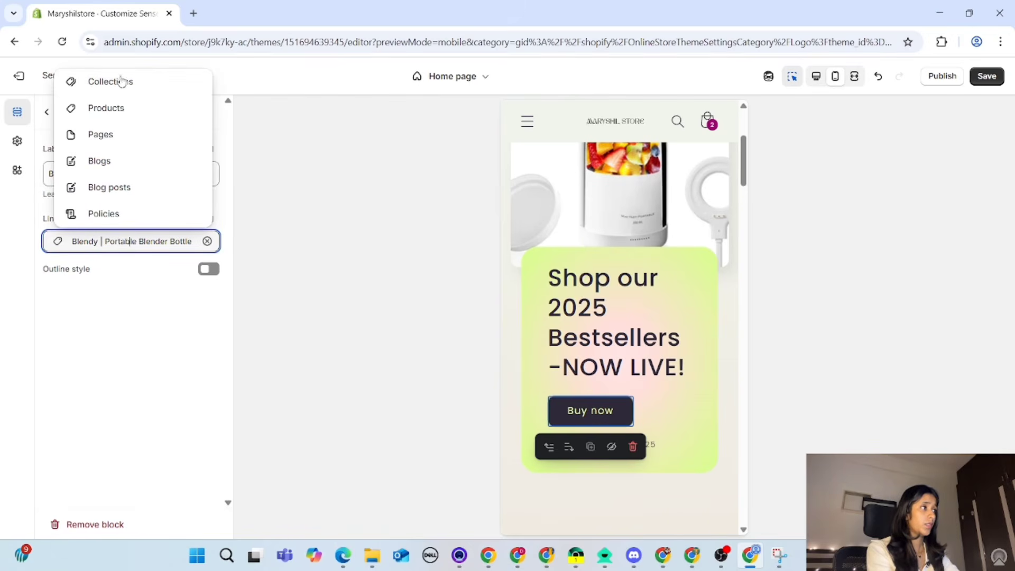
click(115, 108)
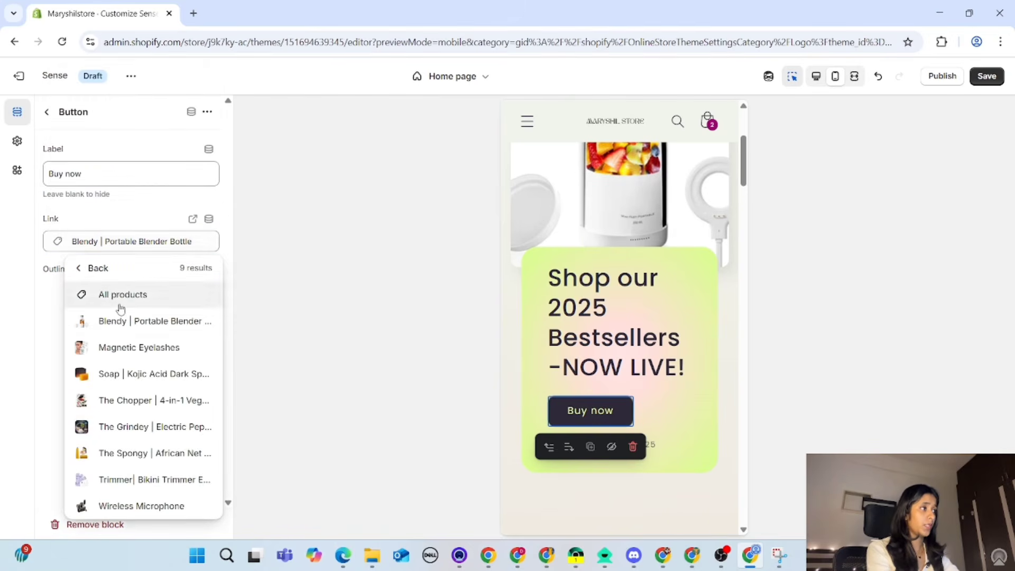
click(121, 299)
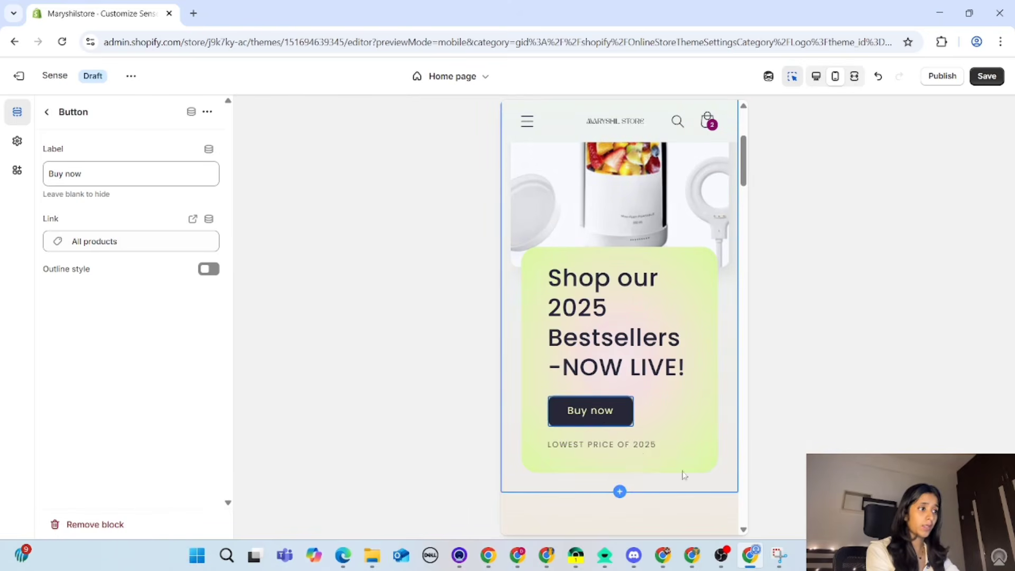
click(631, 451)
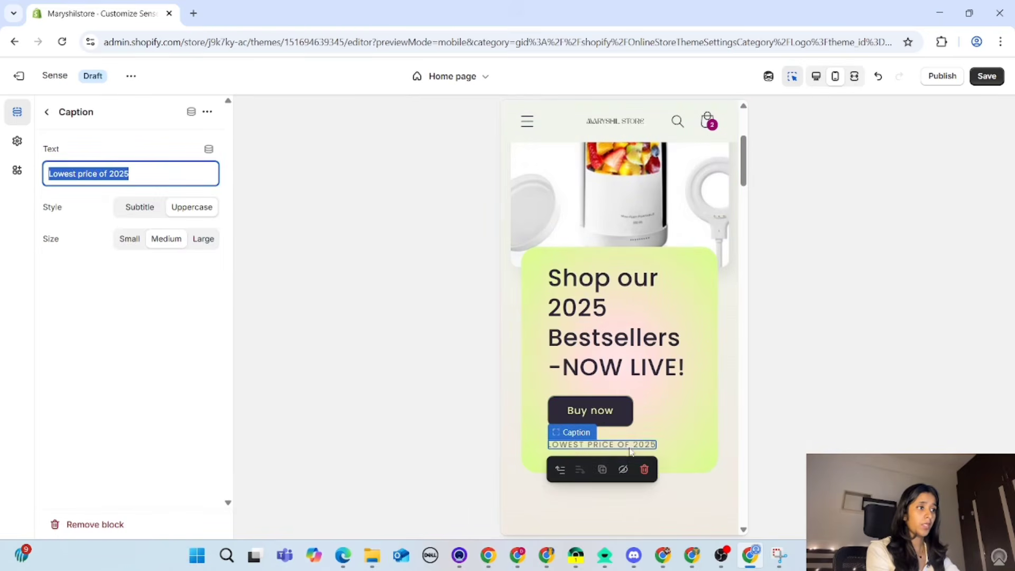
click(651, 475)
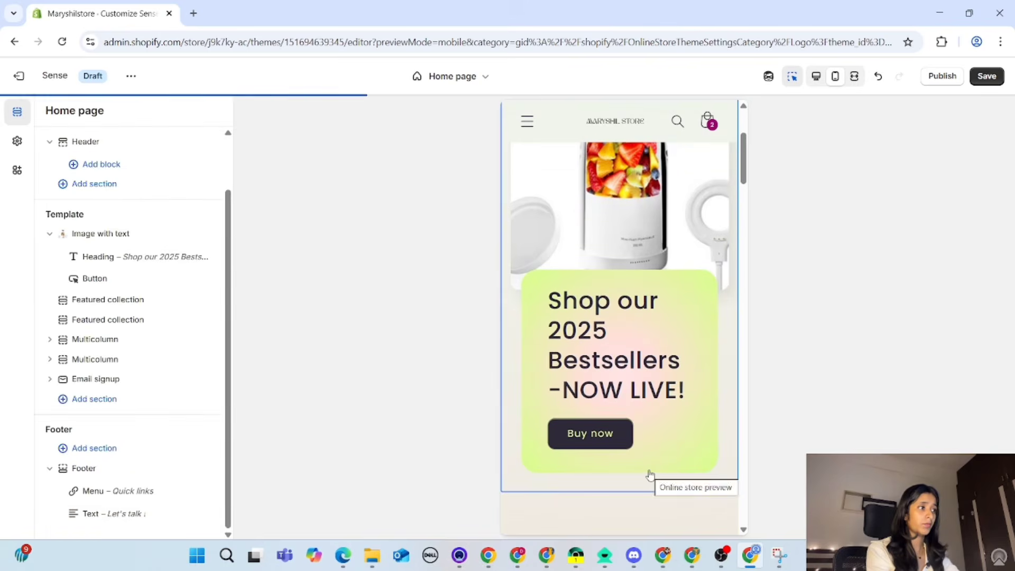
Step: Change the heading of the "Featured products" collection section to "Bestsellers 2025"
scroll(591, 376, down, 4)
scroll(592, 376, down, 3)
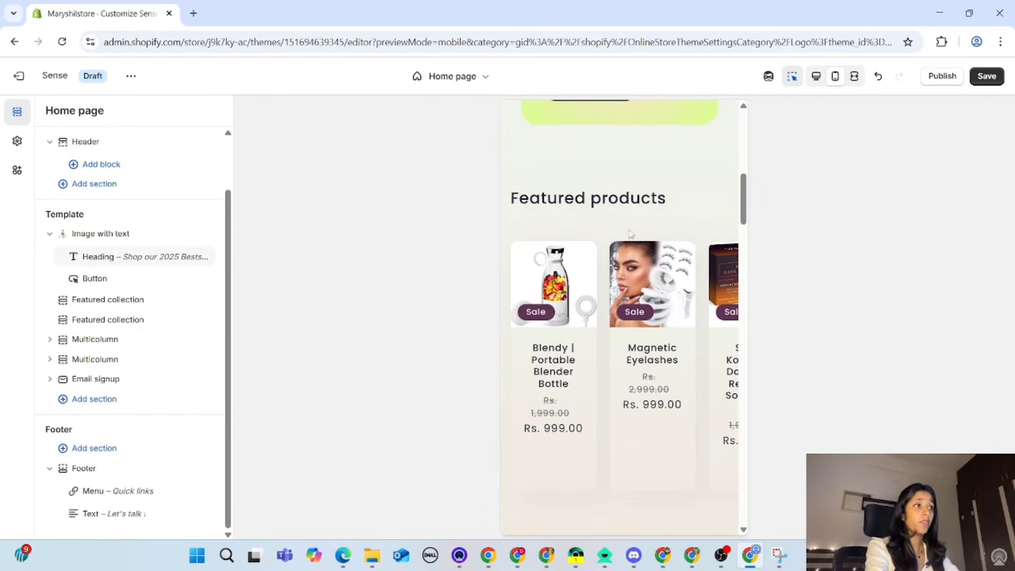
click(590, 225)
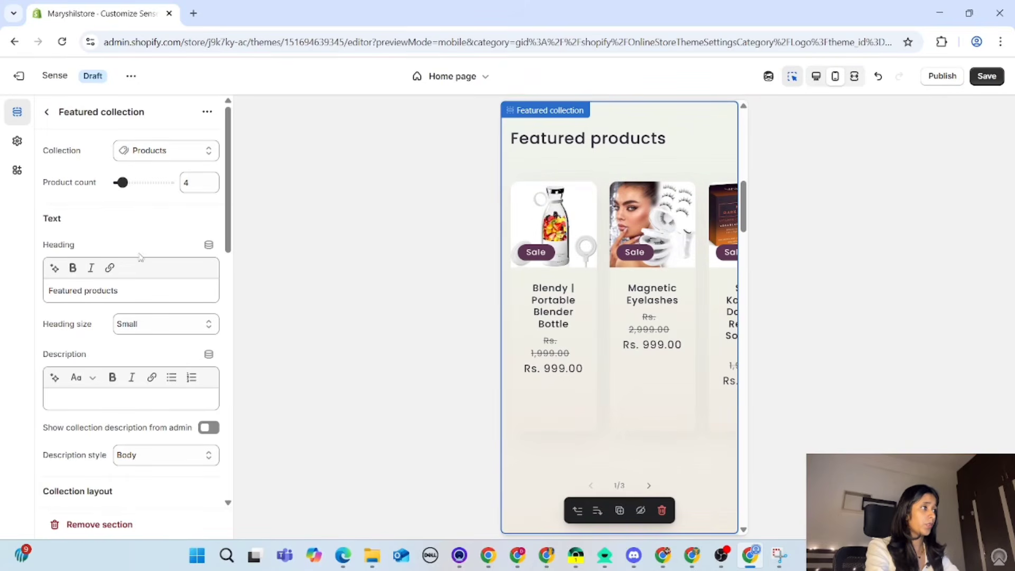
click(143, 293)
key(BackSpace)
key(BackSpace)
key(BackSpace)
key(BackSpace)
key(BackSpace)
key(BackSpace)
key(BackSpace)
key(BackSpace)
key(BackSpace)
key(BackSpace)
key(BackSpace)
key(BackSpace)
key(BackSpace)
key(BackSpace)
key(BackSpace)
key(BackSpace)
key(BackSpace)
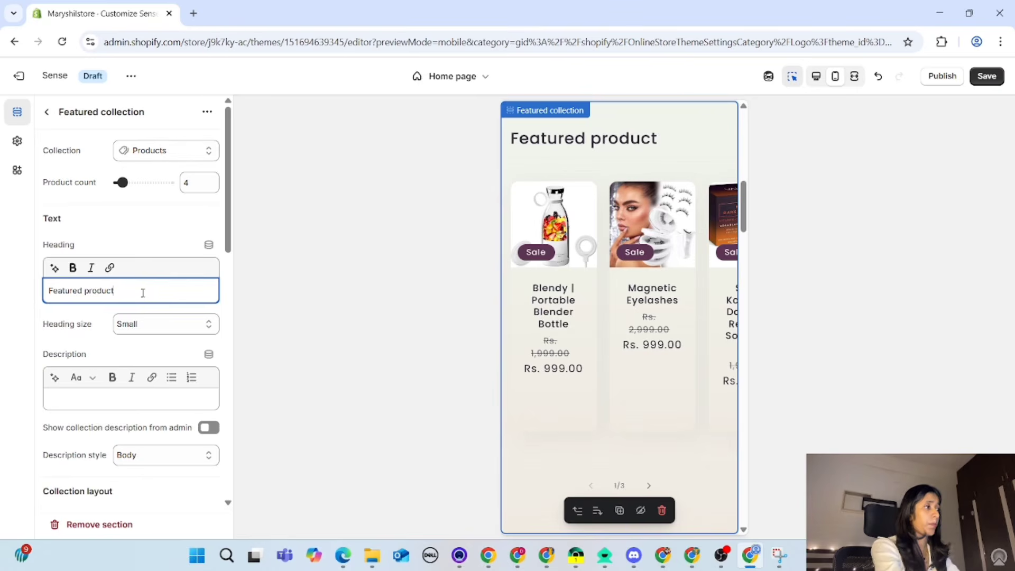
text(B)
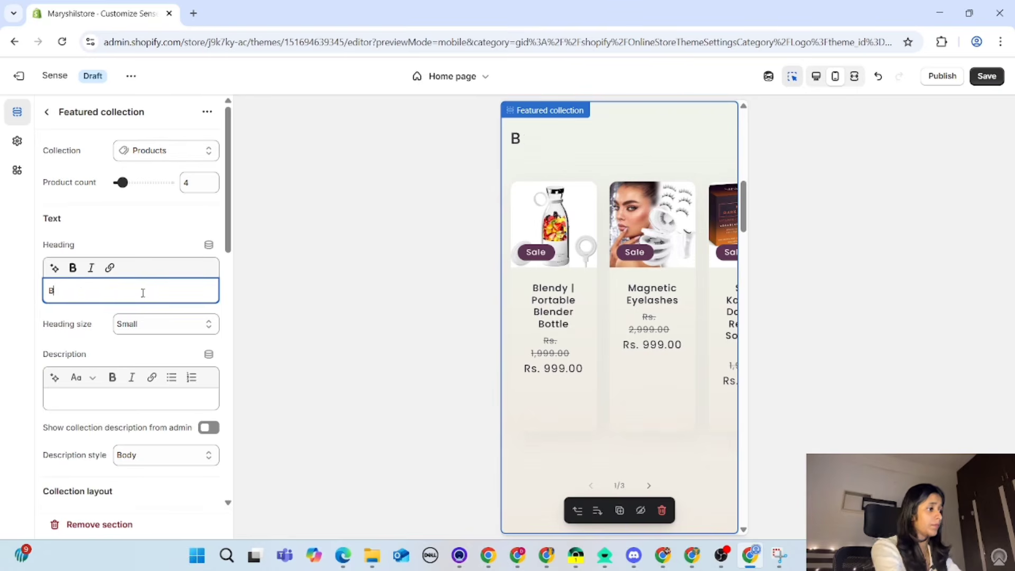
text(estSe)
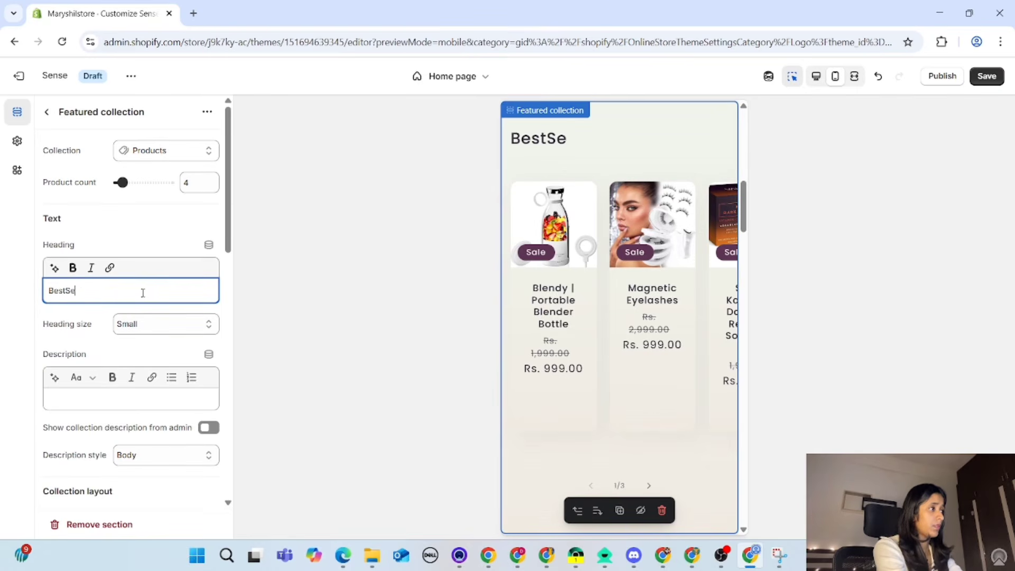
key(BackSpace)
key(BackSpace)
text(sellers)
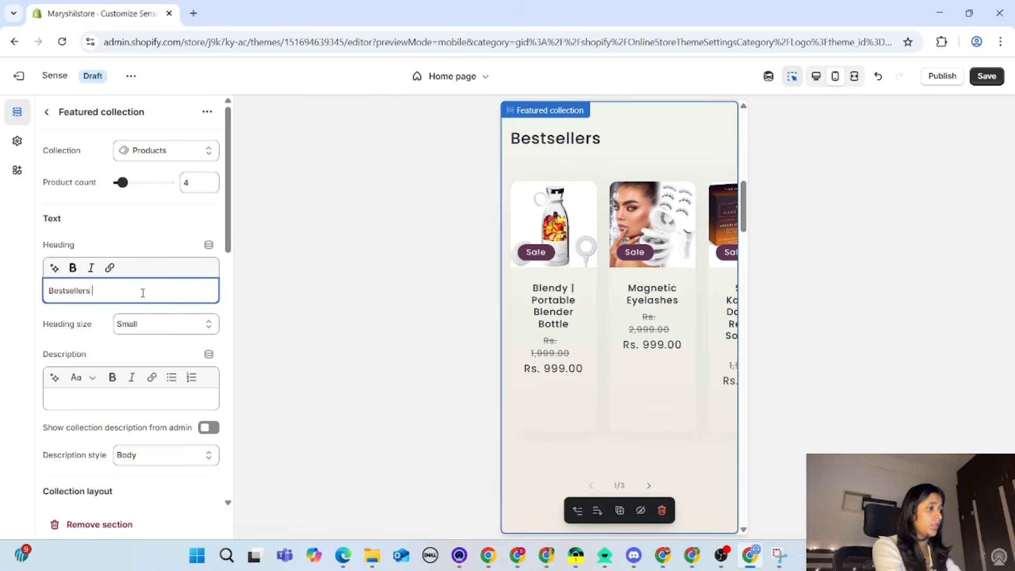
text( 2025)
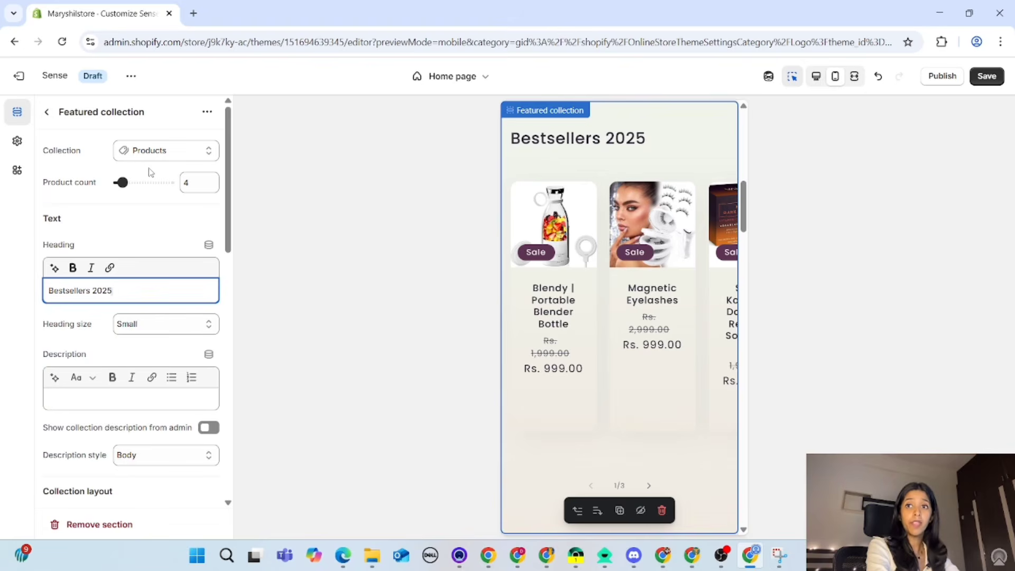
Step: Remove the Products collection from the featured collection section and assign the 2025 Bestsellers collection instead
click(191, 153)
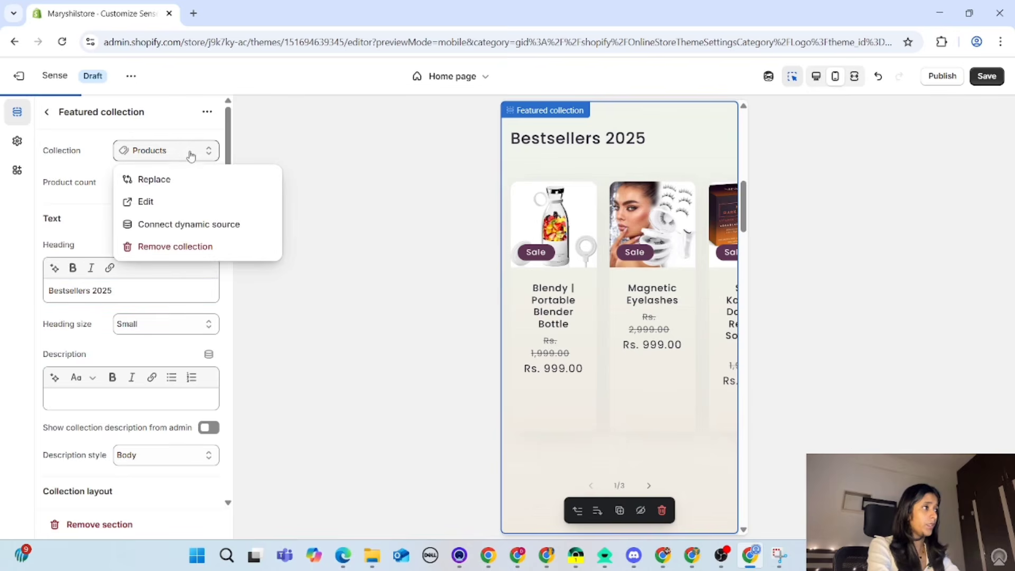
click(183, 249)
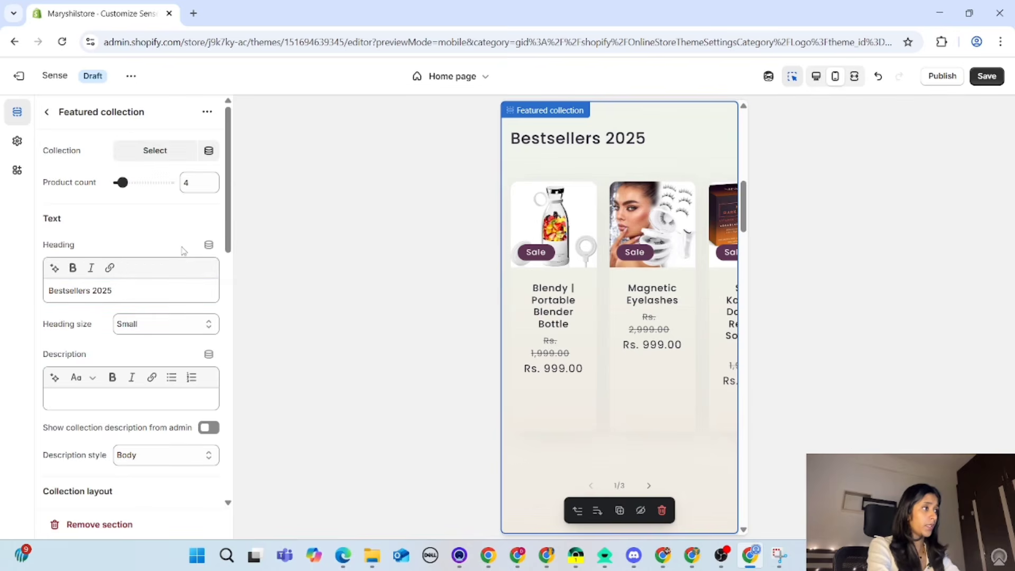
click(150, 152)
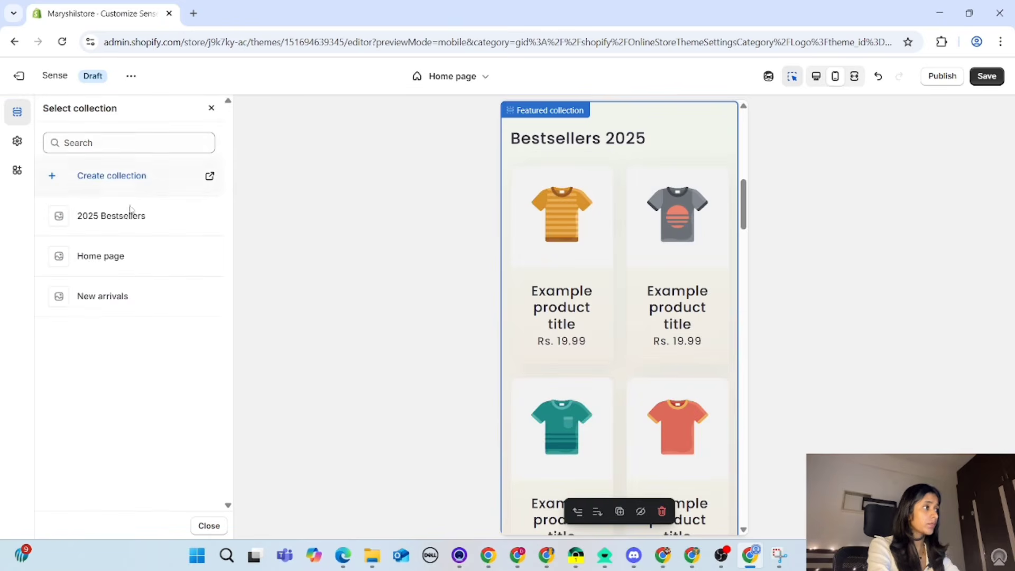
click(158, 226)
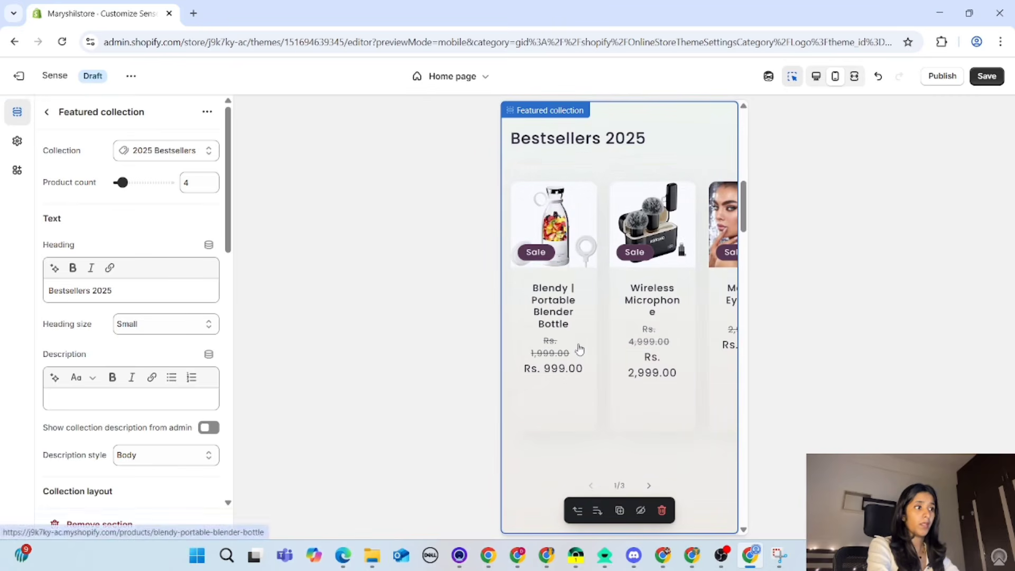
Step: Enable the "View all" button for the Bestsellers 2025 featured collection
scroll(120, 347, down, 5)
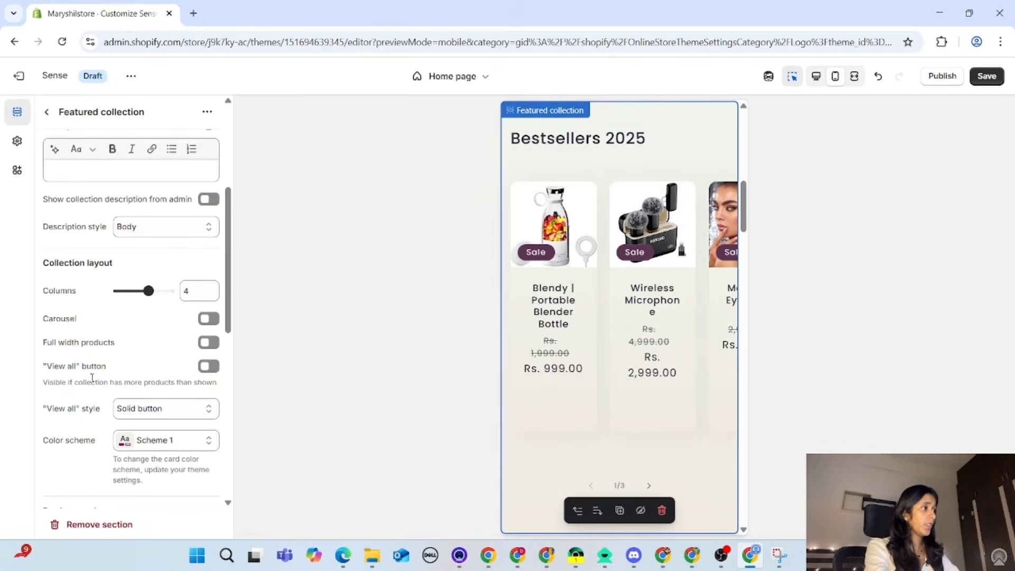
scroll(92, 377, down, 4)
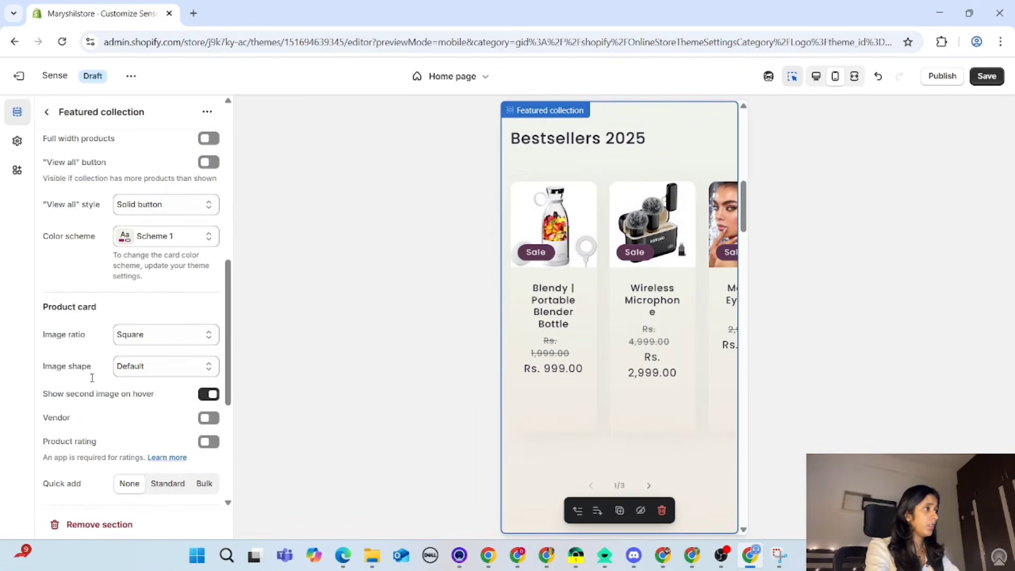
click(210, 167)
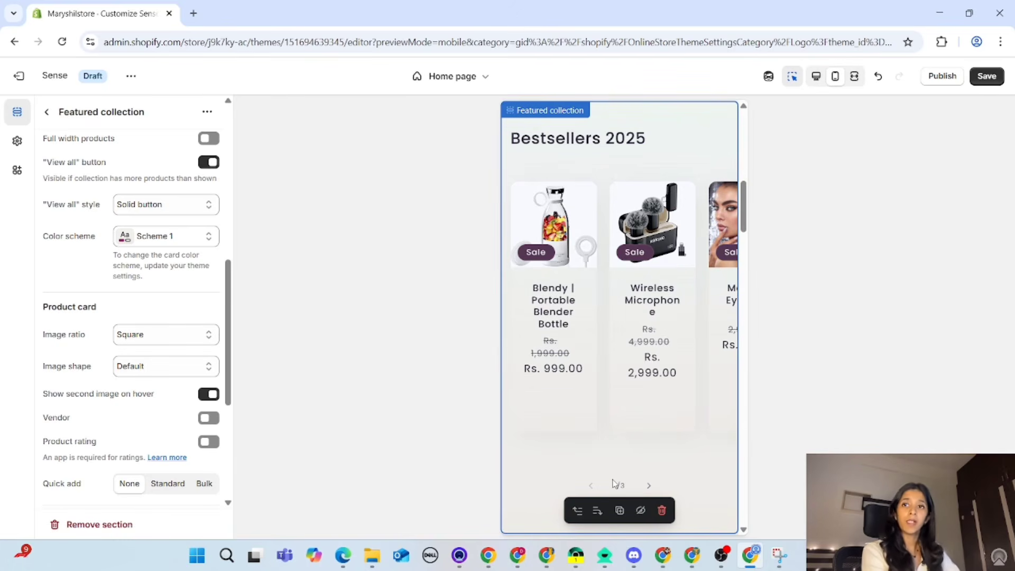
Step: Change the heading of the second featured collection section, below Bestsellers 2025, to "New arrivals"
scroll(570, 409, down, 5)
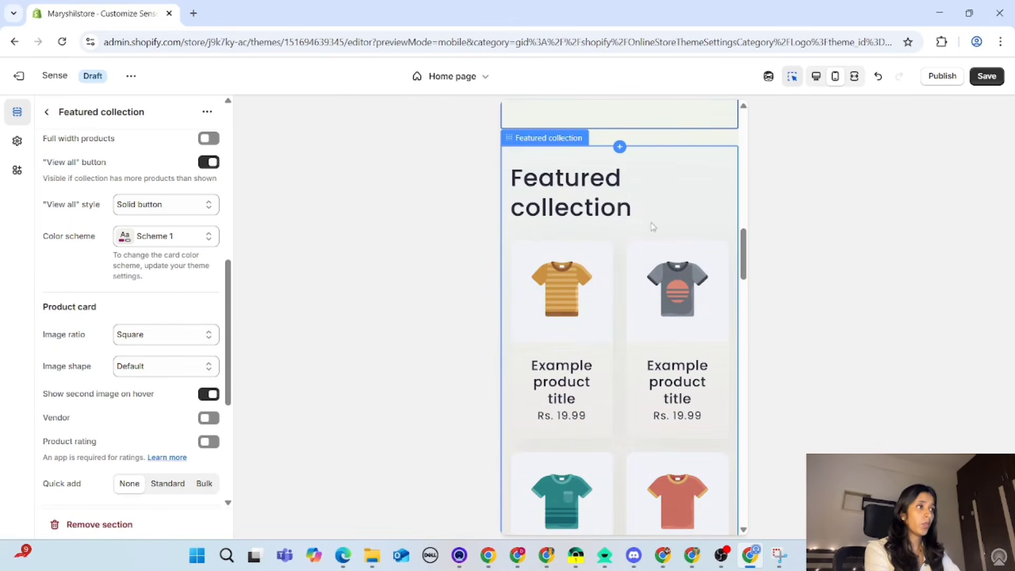
click(654, 227)
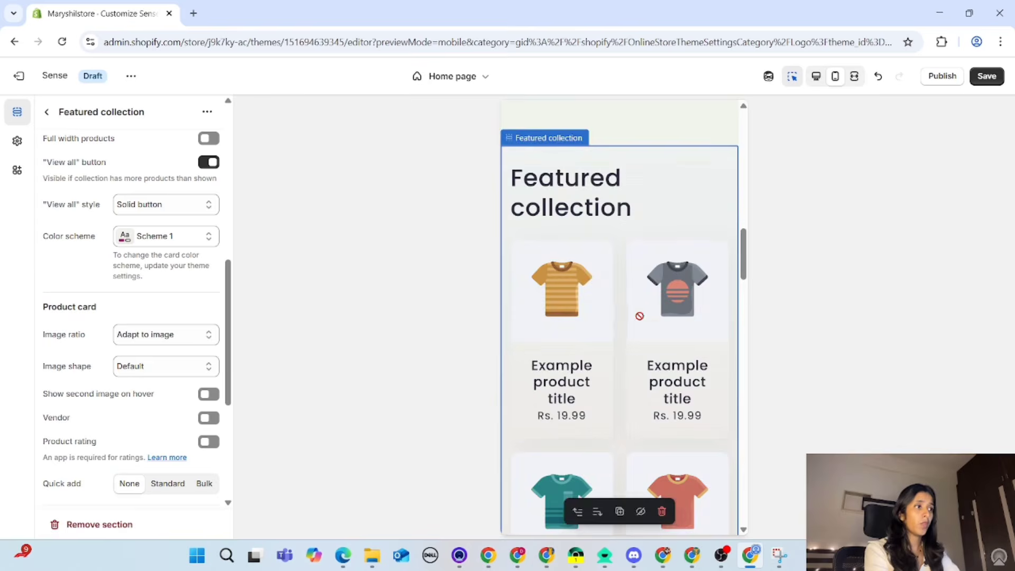
scroll(641, 341, up, 5)
scroll(642, 343, down, 3)
scroll(642, 343, up, 1)
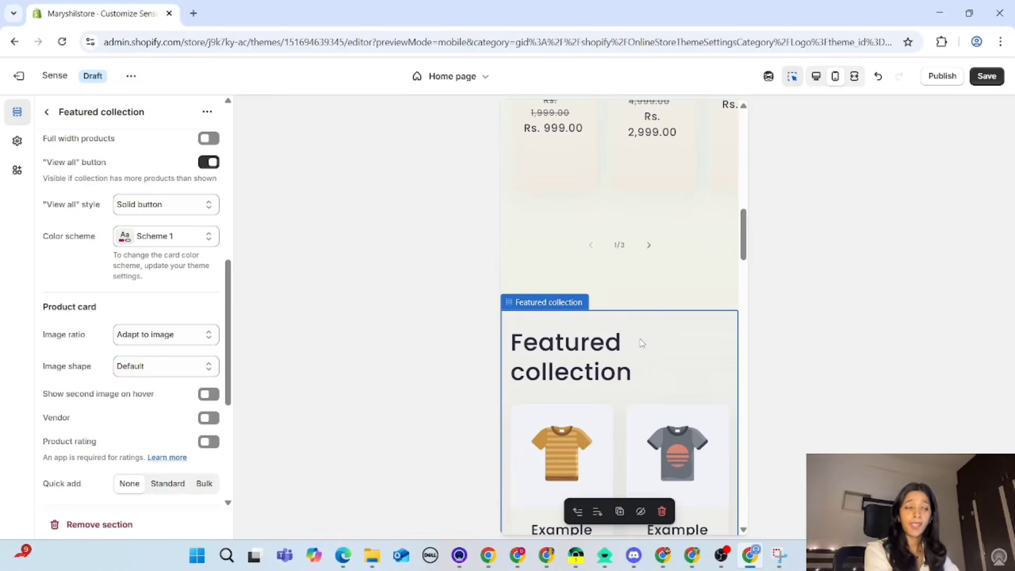
scroll(642, 344, up, 5)
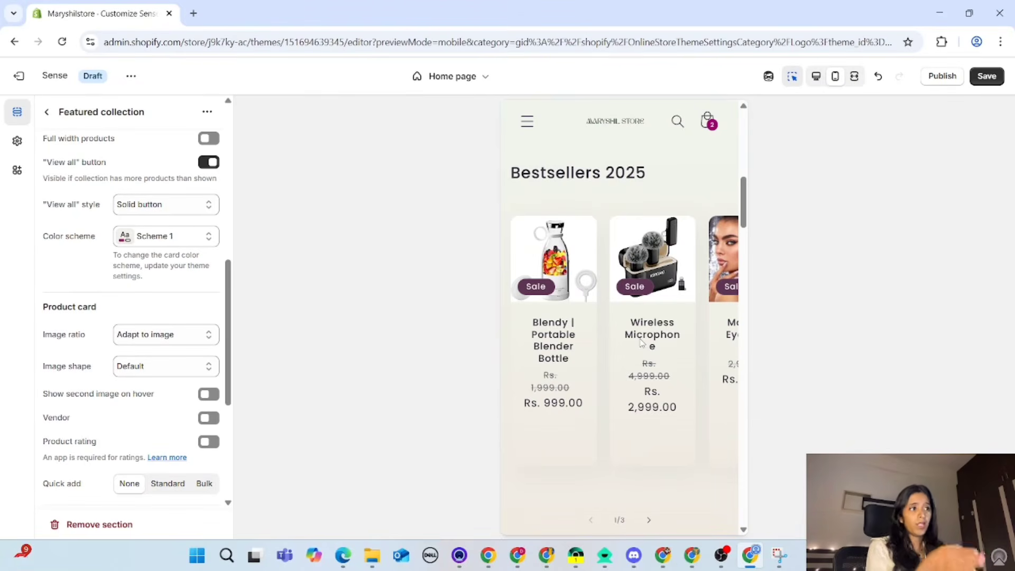
scroll(642, 343, down, 5)
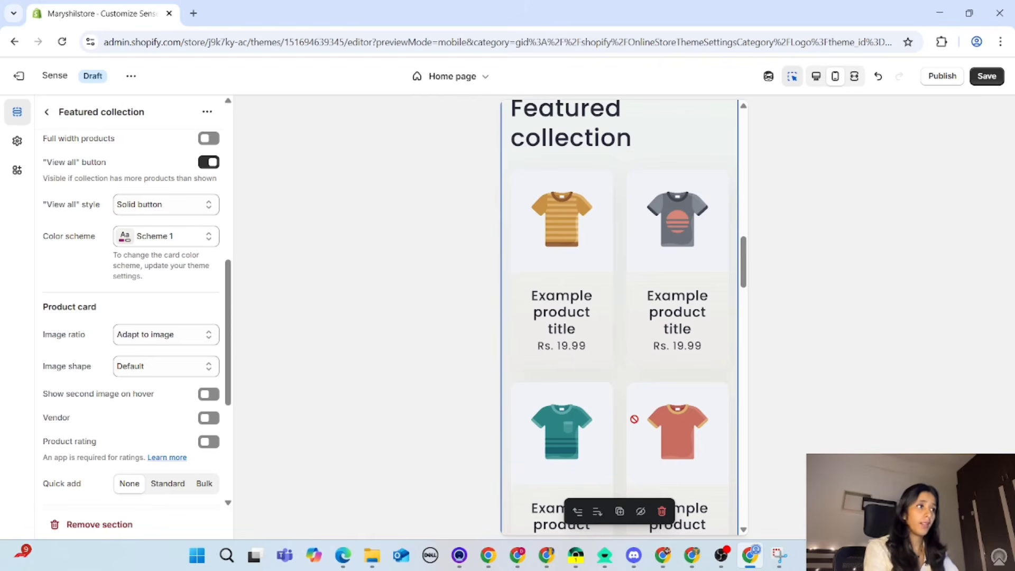
scroll(634, 418, up, 1)
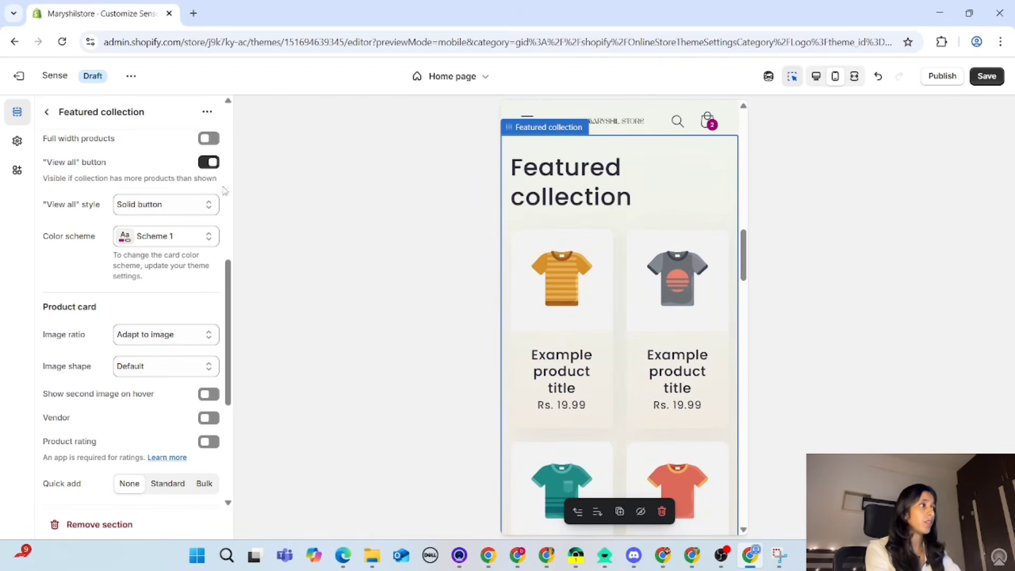
scroll(125, 274, up, 7)
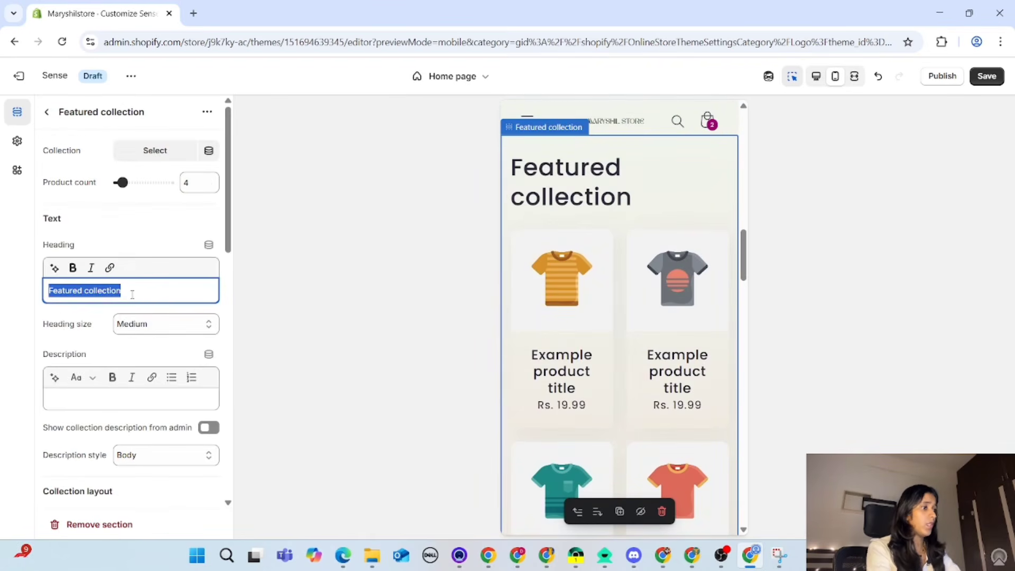
key(BackSpace)
text(Ne)
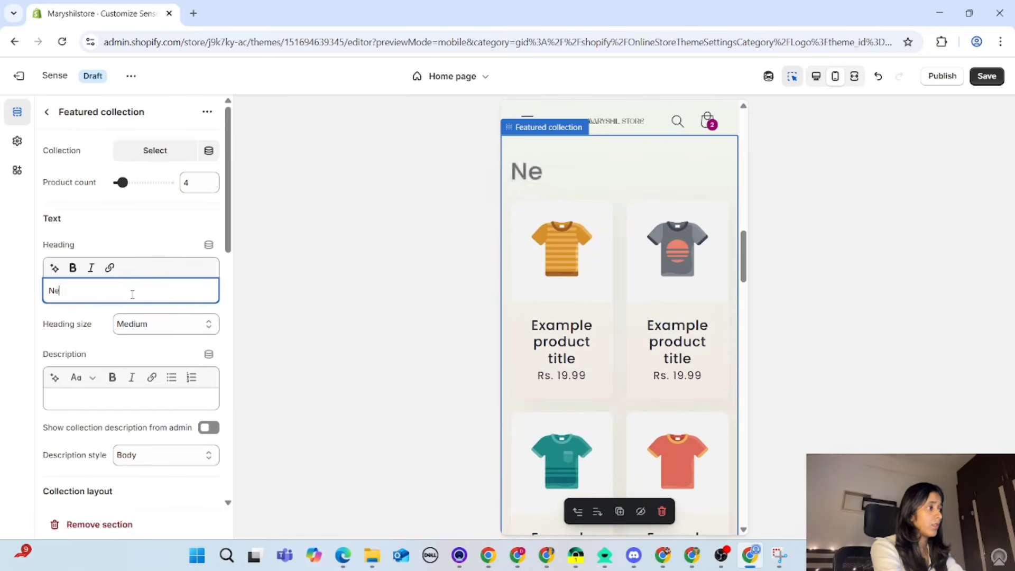
text(w arri)
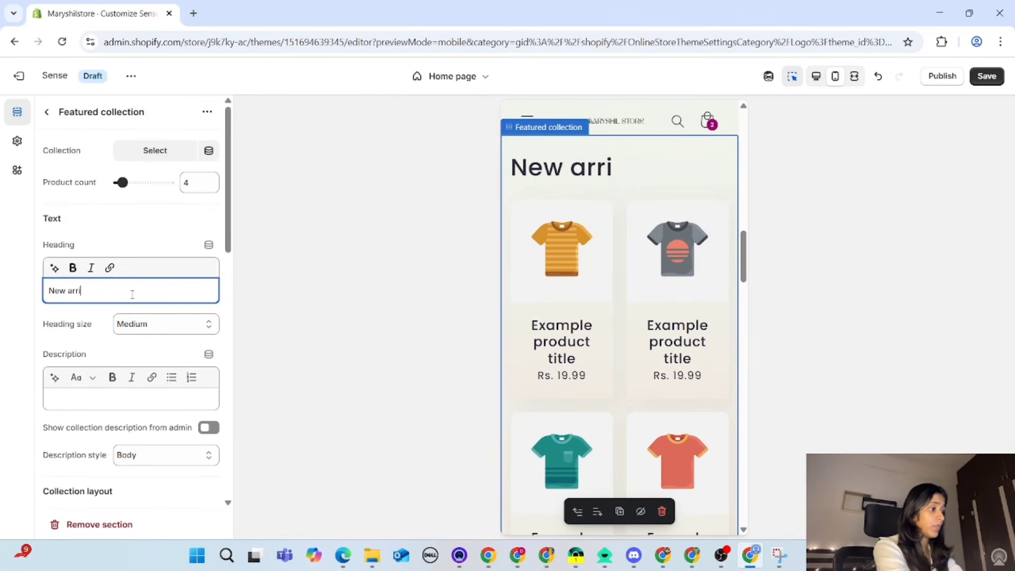
text(val)
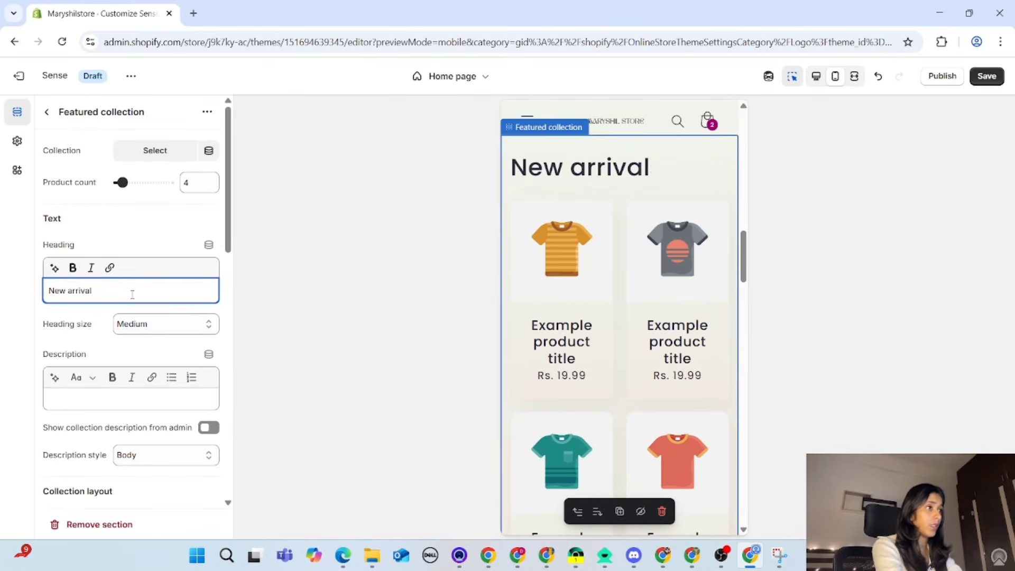
text(s)
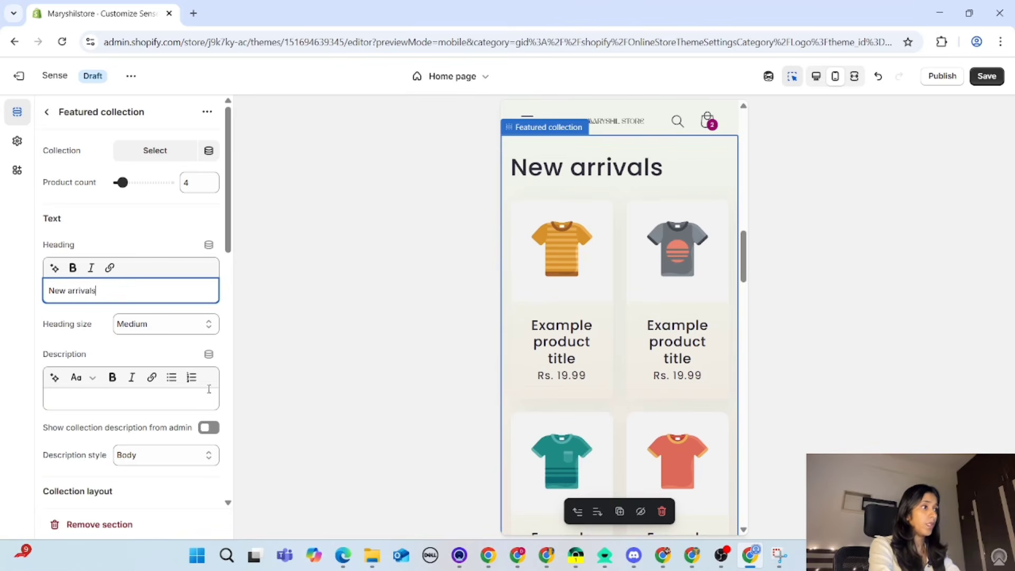
Step: Assign the New arrivals collection to the "New arrivals" featured collection section
click(170, 157)
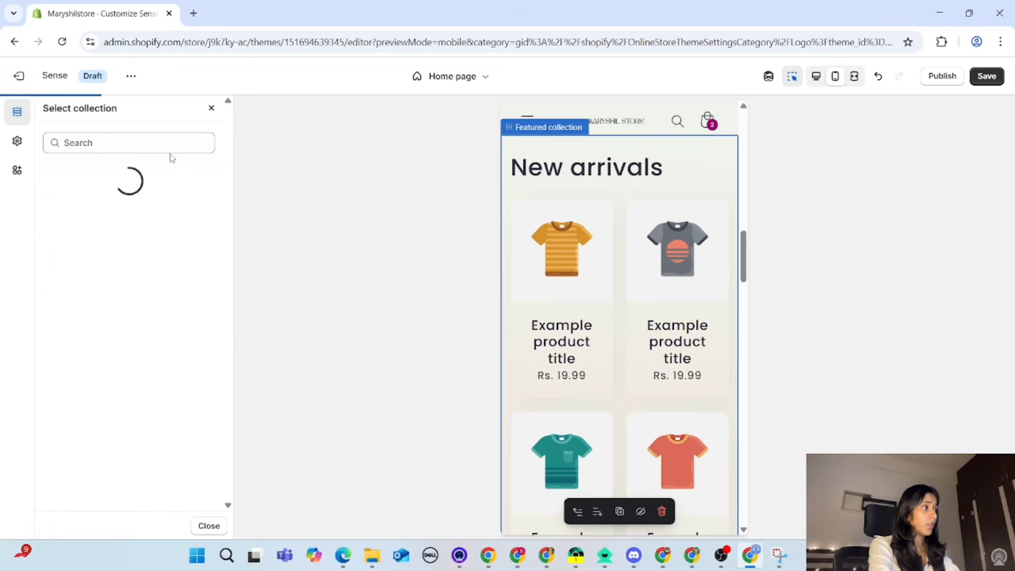
click(129, 298)
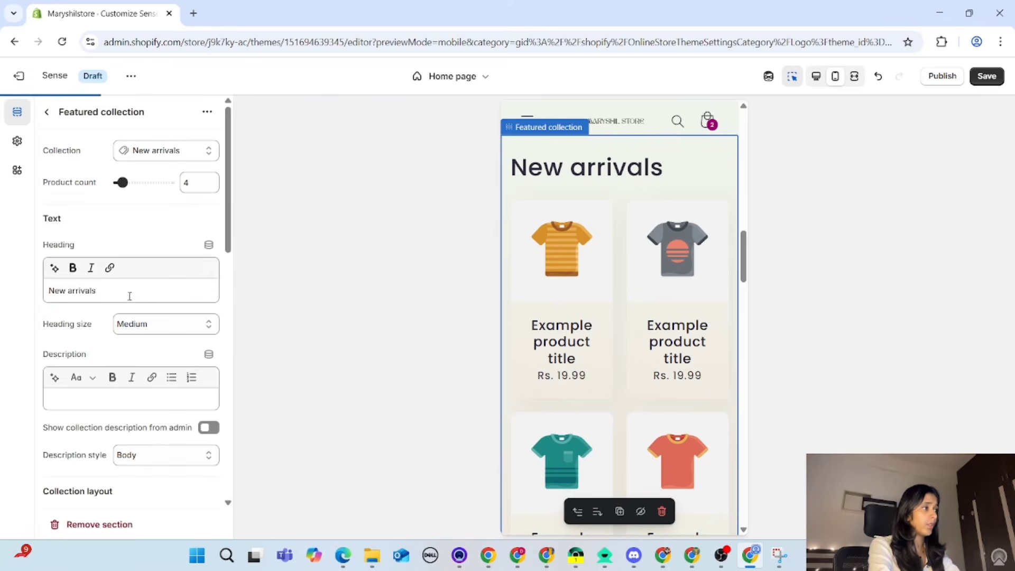
scroll(589, 403, down, 6)
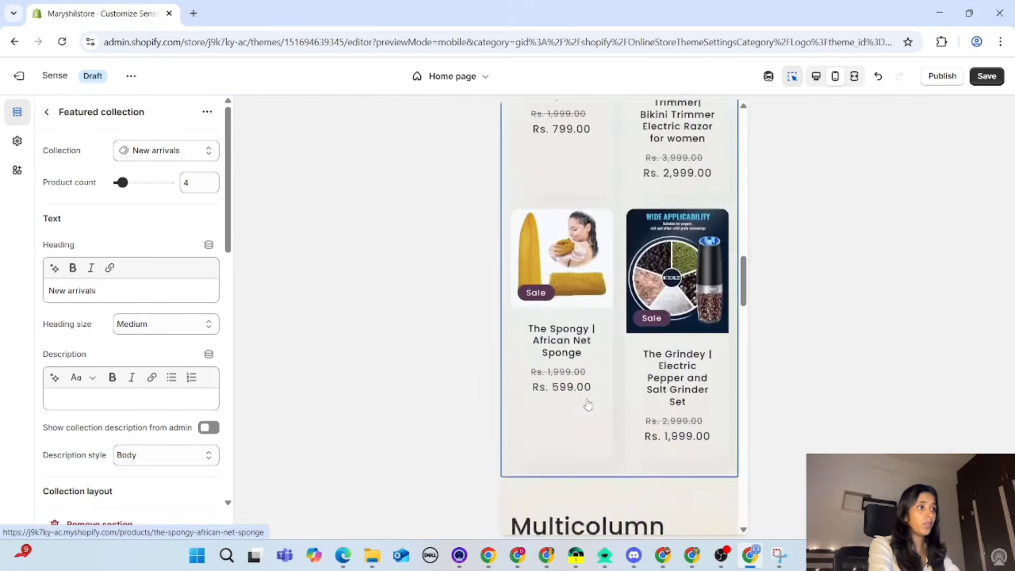
Step: Review the New arrivals section's product cards in the mobile preview and look through its layout, product card and padding settings
scroll(589, 404, up, 4)
scroll(588, 405, down, 1)
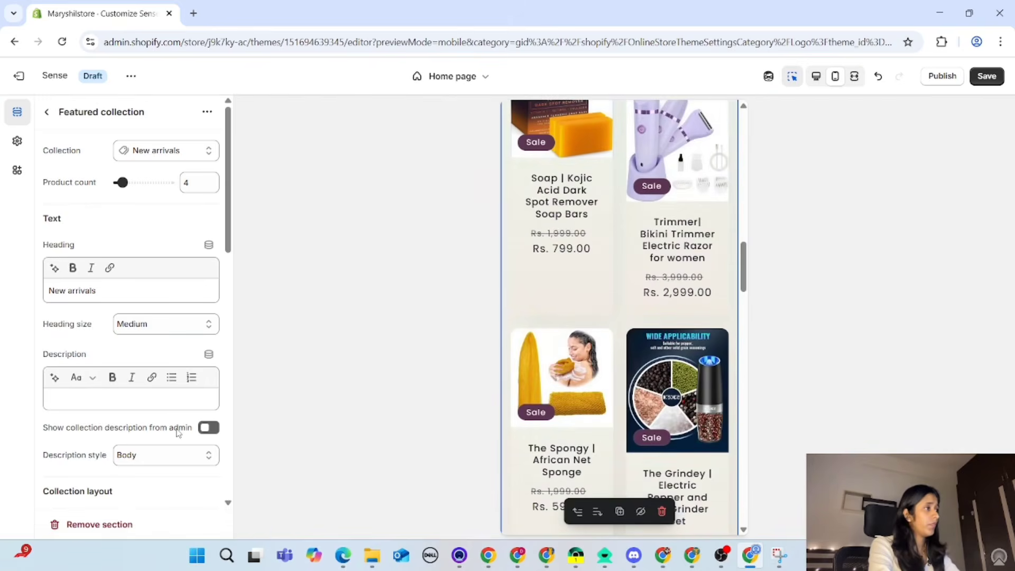
scroll(180, 430, down, 5)
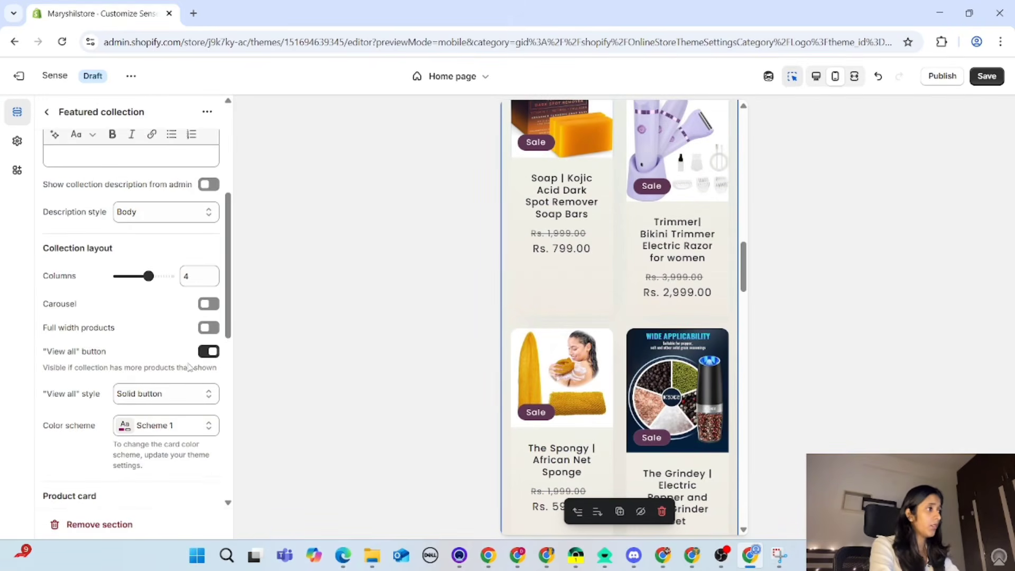
scroll(82, 364, down, 7)
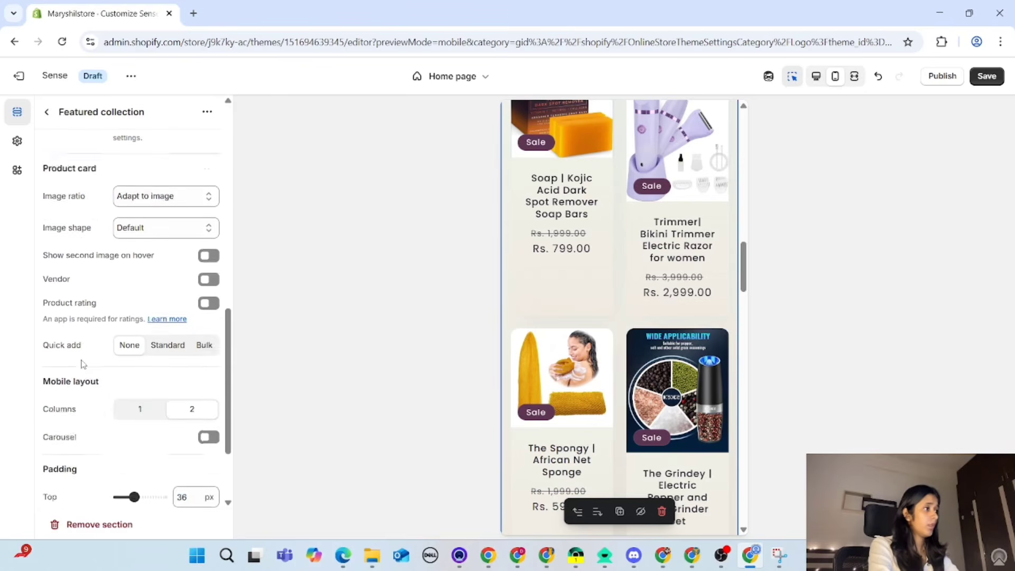
scroll(582, 365, down, 5)
scroll(627, 389, up, 4)
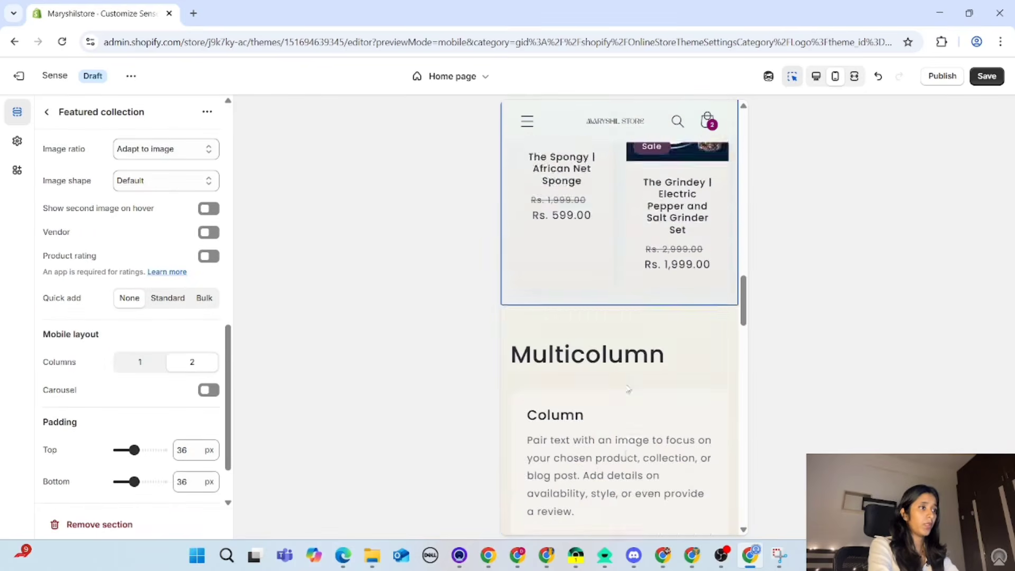
scroll(627, 389, up, 4)
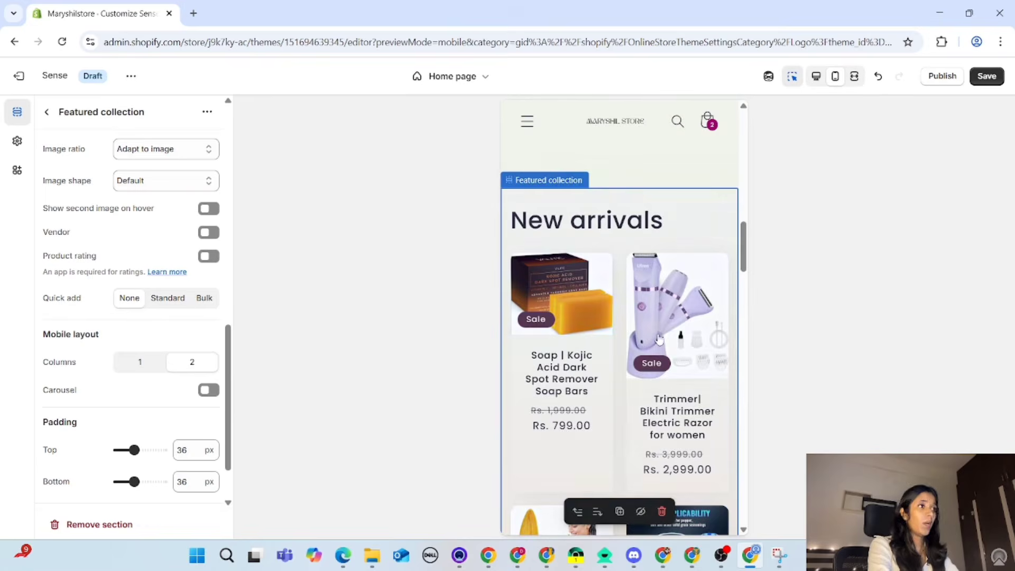
scroll(659, 338, down, 8)
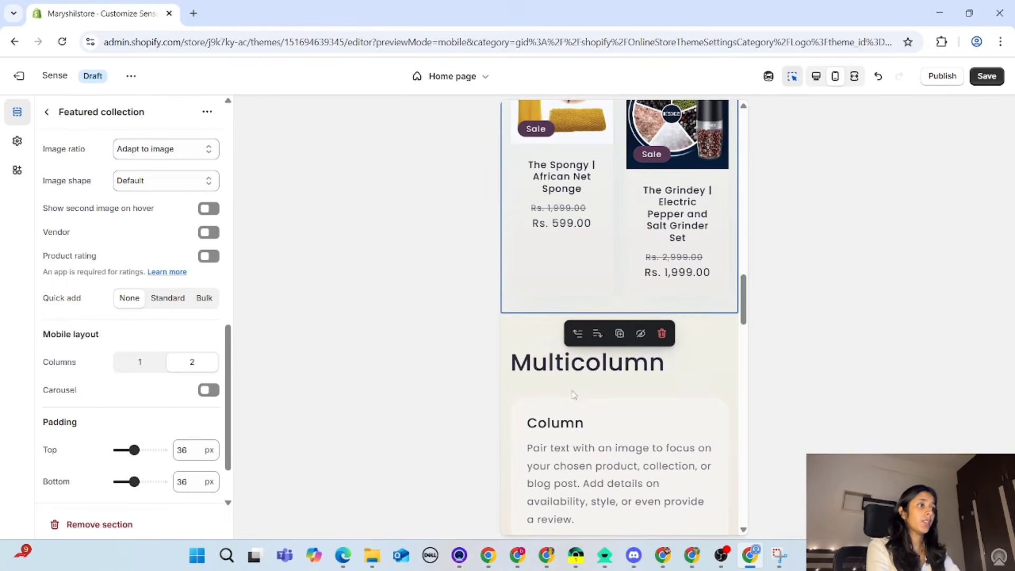
Step: Change the heading of the Multicolumn section below New arrivals to "Testimonials"
click(683, 358)
click(722, 198)
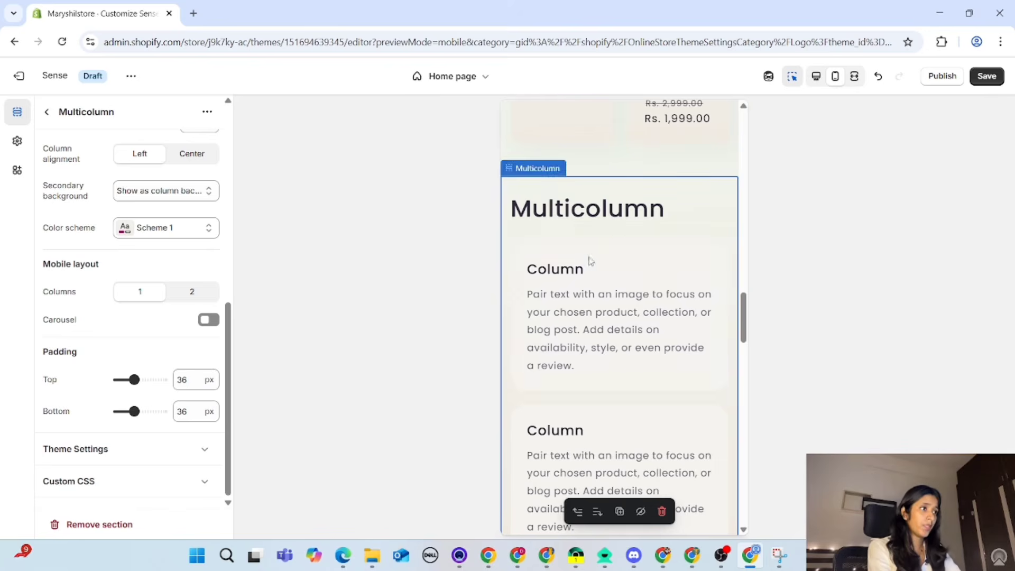
click(607, 218)
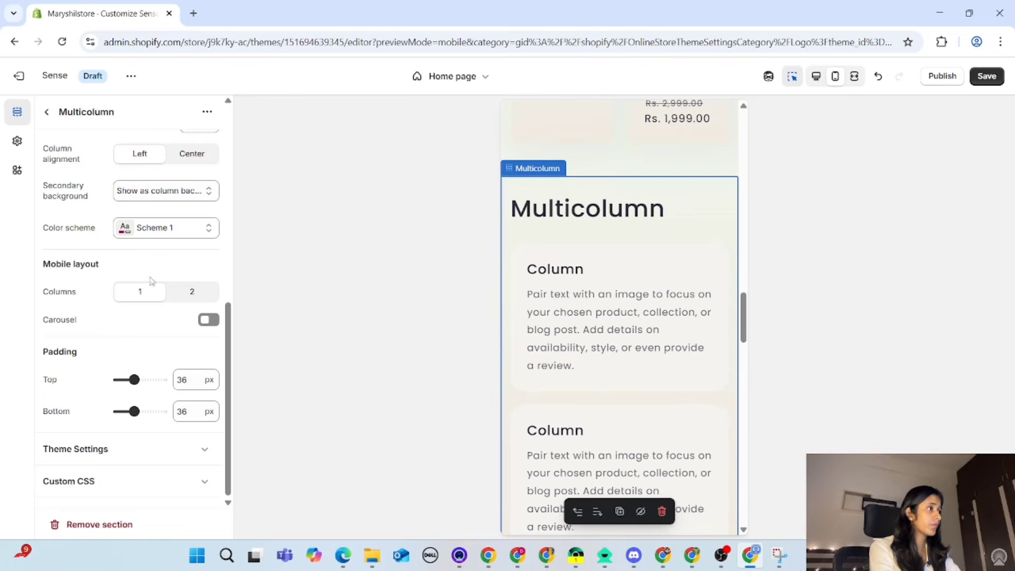
key(BackSpace)
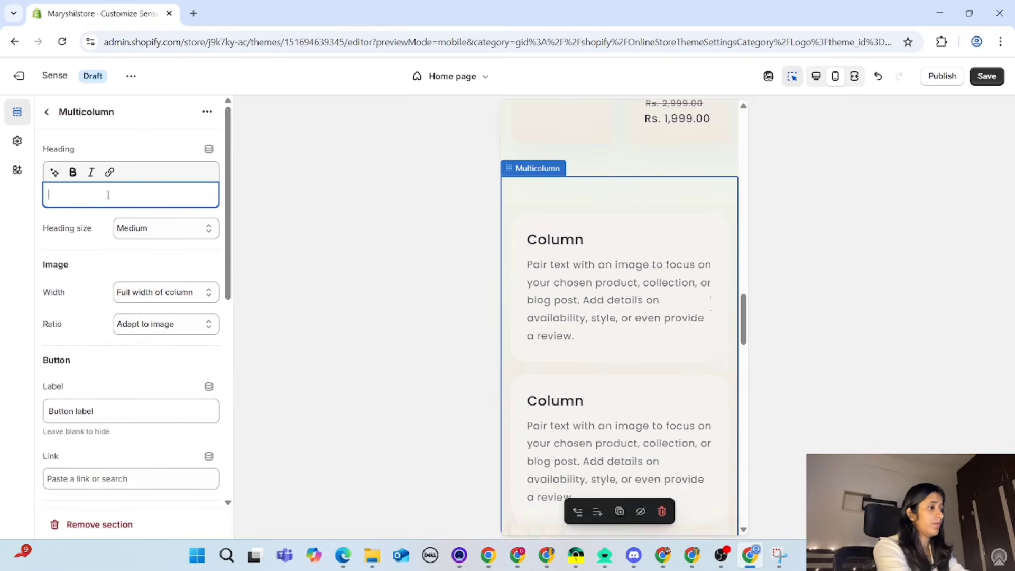
text(tes)
key(BackSpace)
key(BackSpace)
key(BackSpace)
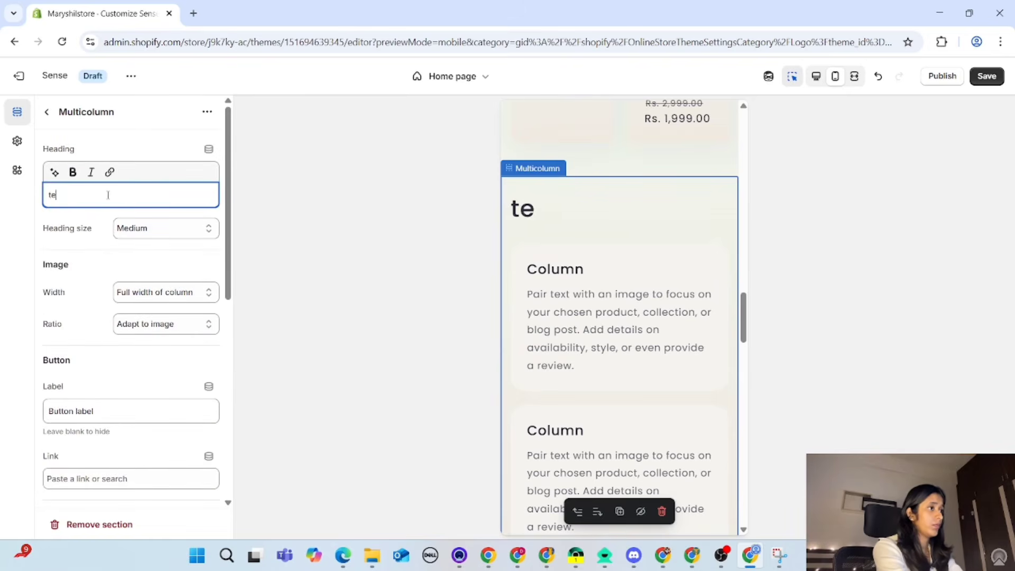
text(Test)
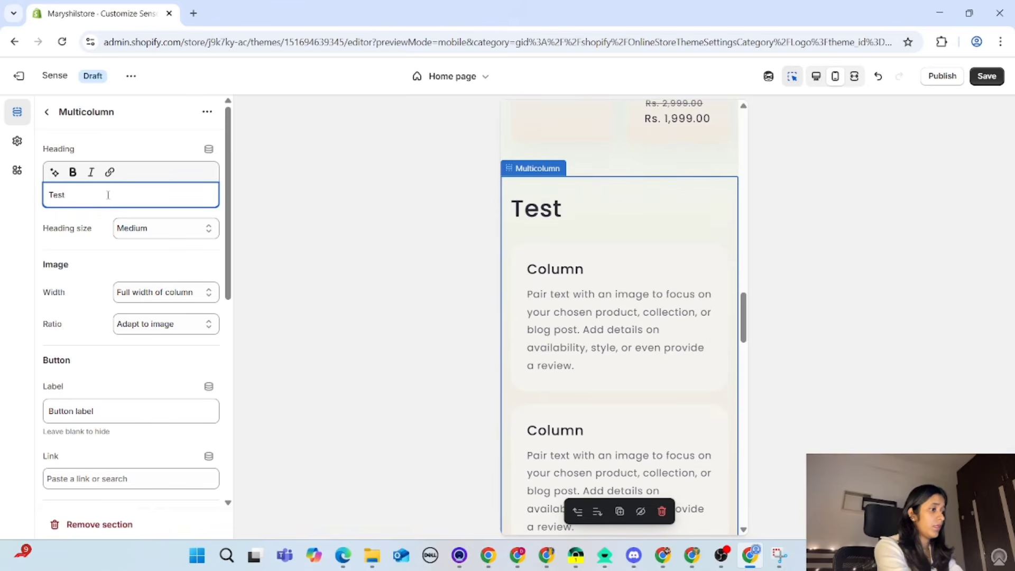
text(imonila)
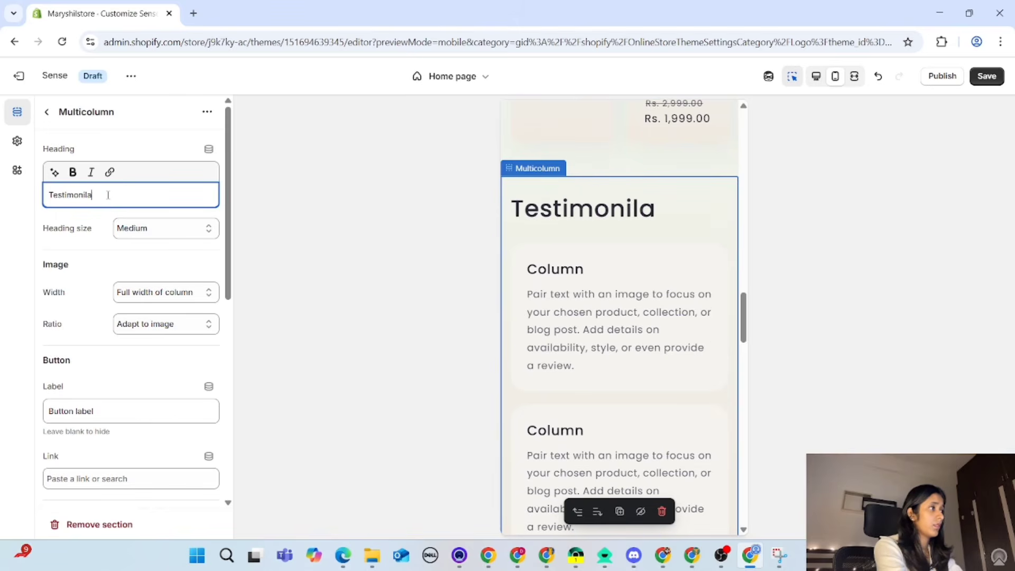
key(BackSpace)
key(BackSpace)
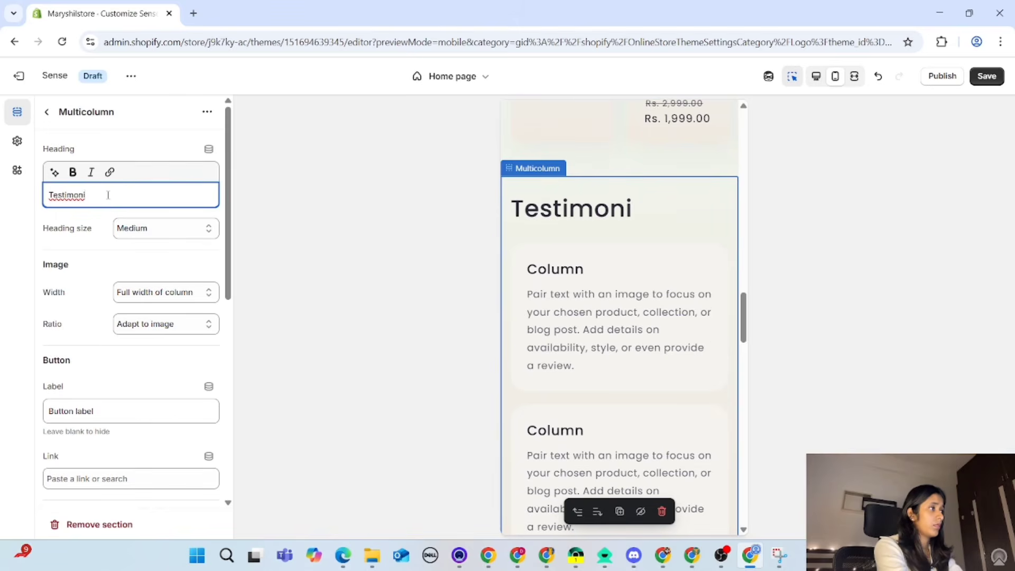
text(als)
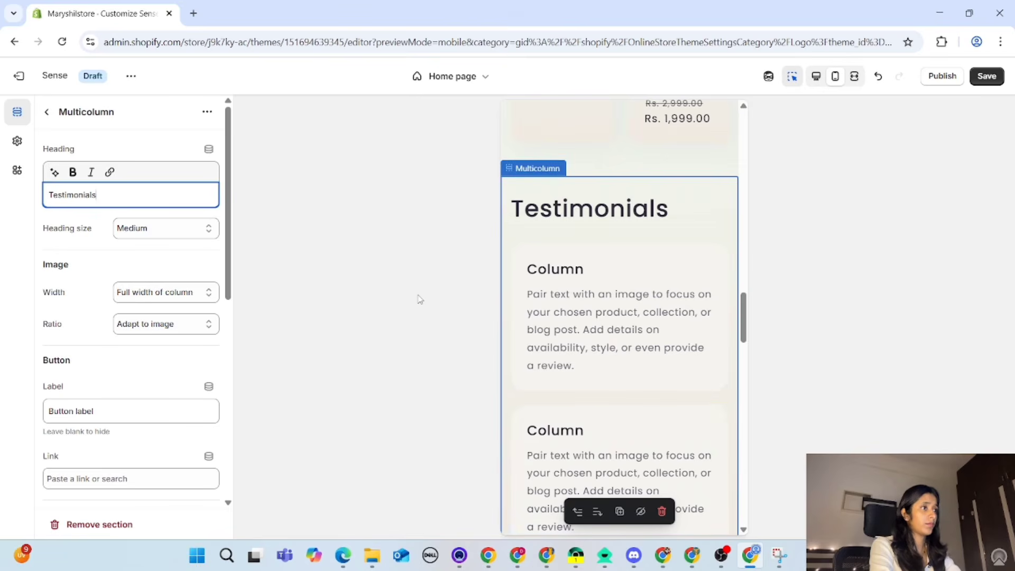
Step: Replace the heading of the first Testimonials column with the reviewer's first name followed by a comma and the city Kochi
click(567, 272)
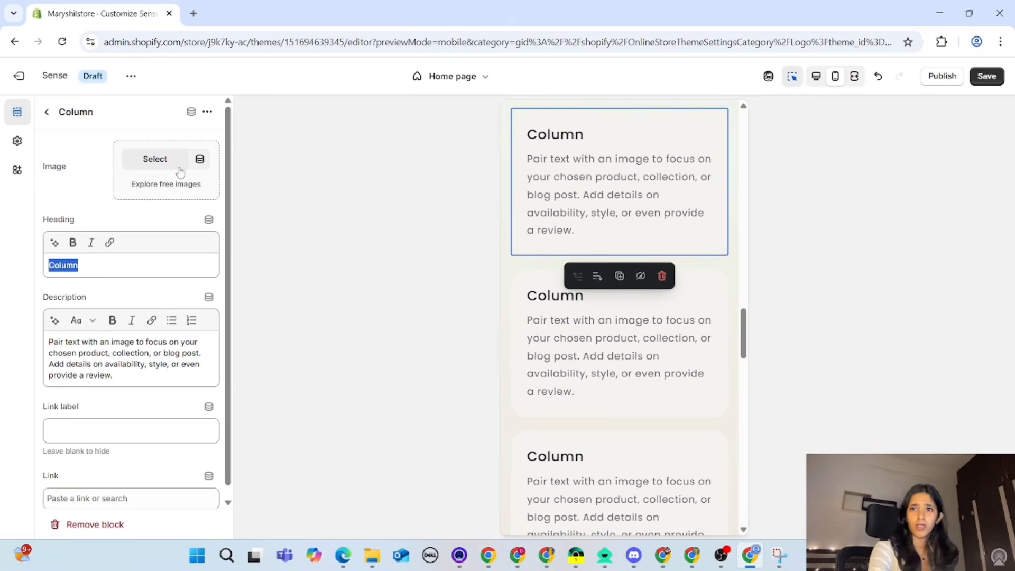
click(88, 267)
key(BackSpace)
key(BackSpace)
key(BackSpace)
key(BackSpace)
key(BackSpace)
key(BackSpace)
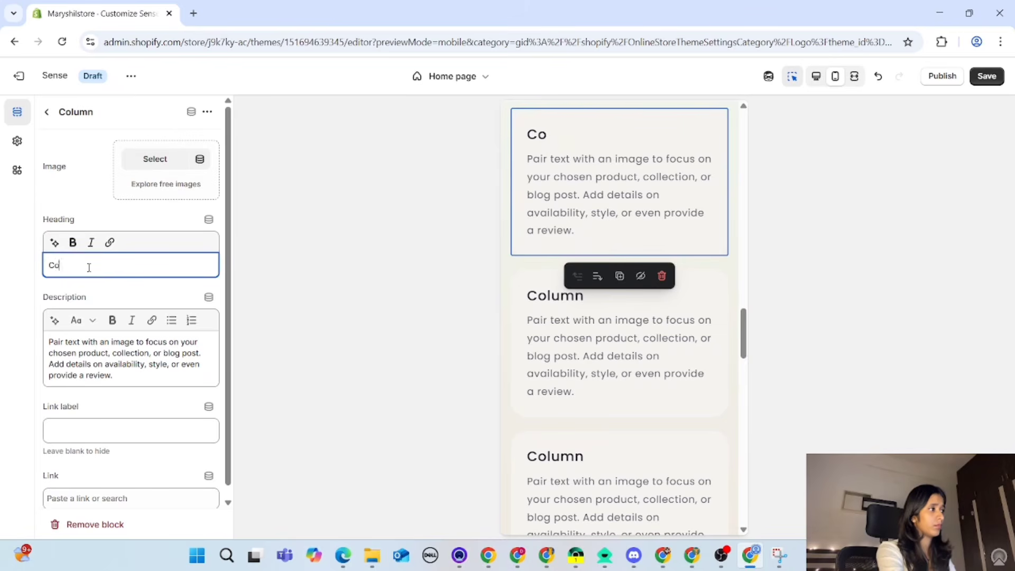
text(Me)
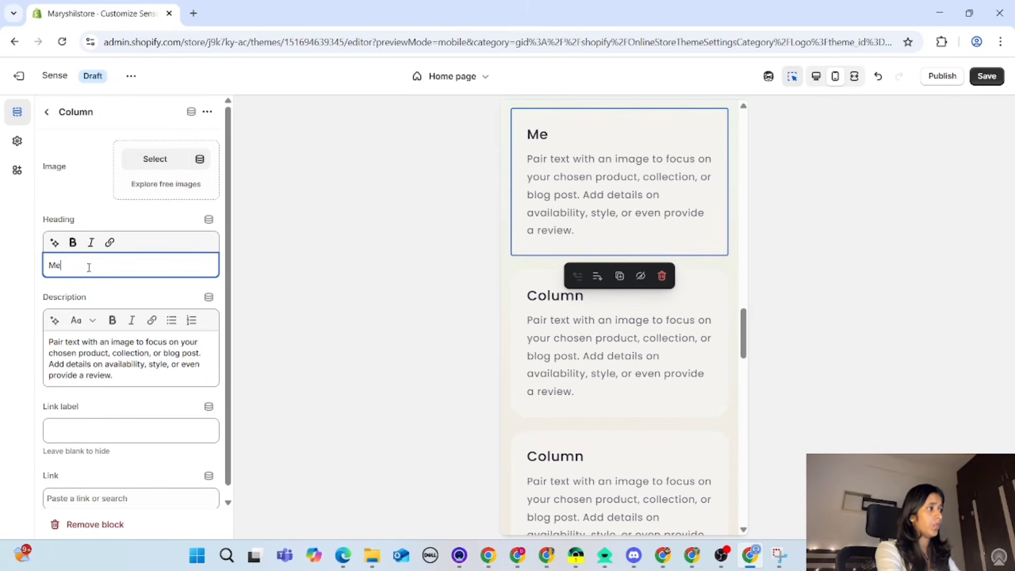
text(r)
key(BackSpace)
text(era,Kochi)
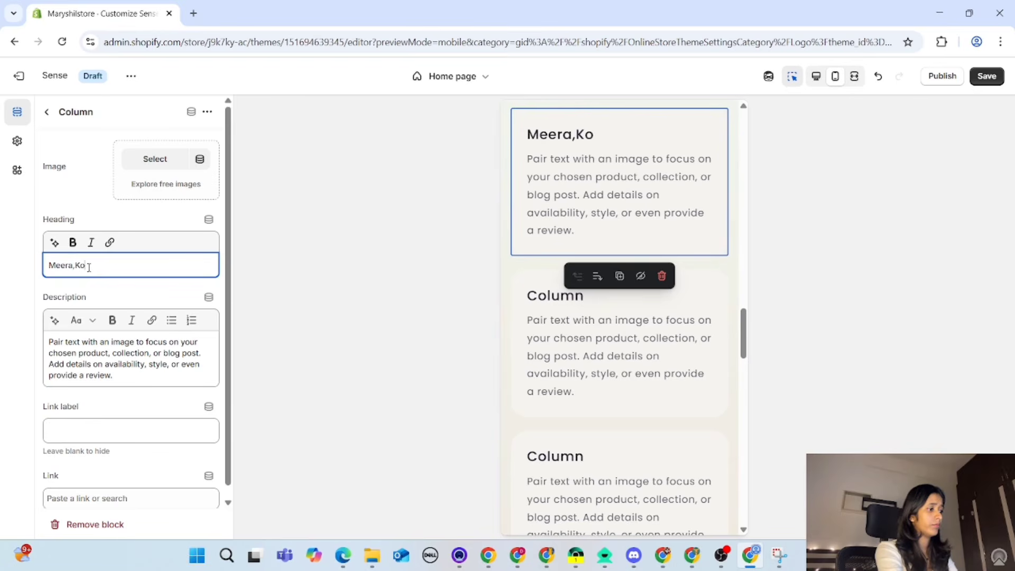
Step: Replace the first testimonial's description with the review beginning "When I opened the box, I was genuinely impressed by the quality" and add a space after the heading's comma
double_click(98, 375)
key(ctrl+a)
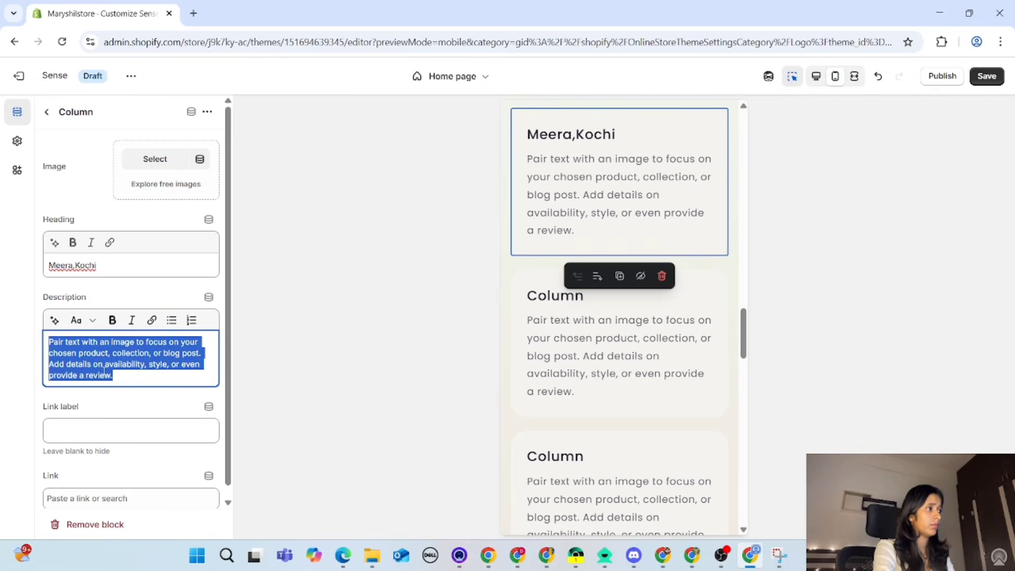
text(When I opened the box, I was genuinely impressed by the quality. The product looked exactly like the pictures, maybe even better in real life. It felt premium and well-made. This was my first order, but now I feel confident shopping from here regularly)
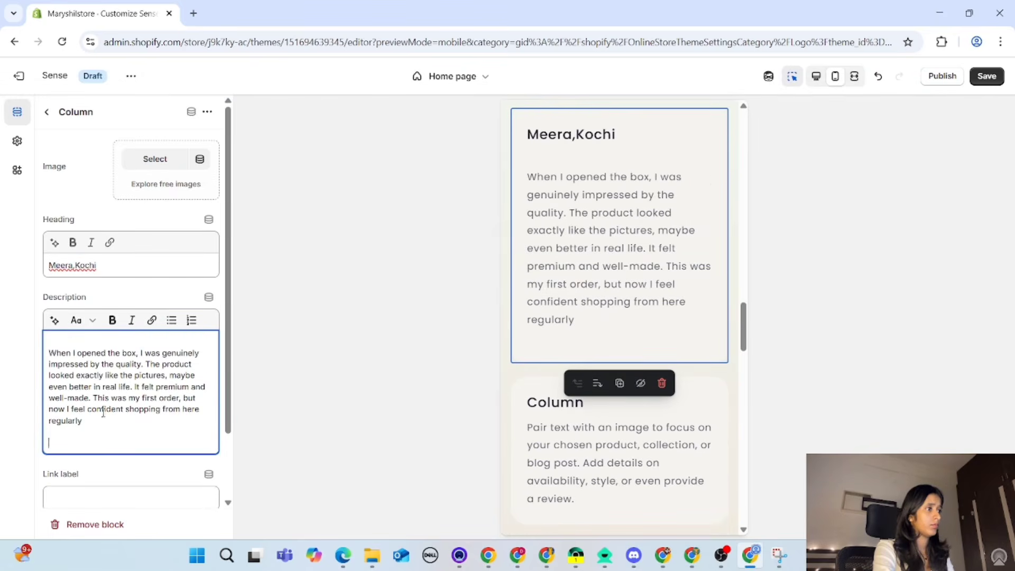
key(BackSpace)
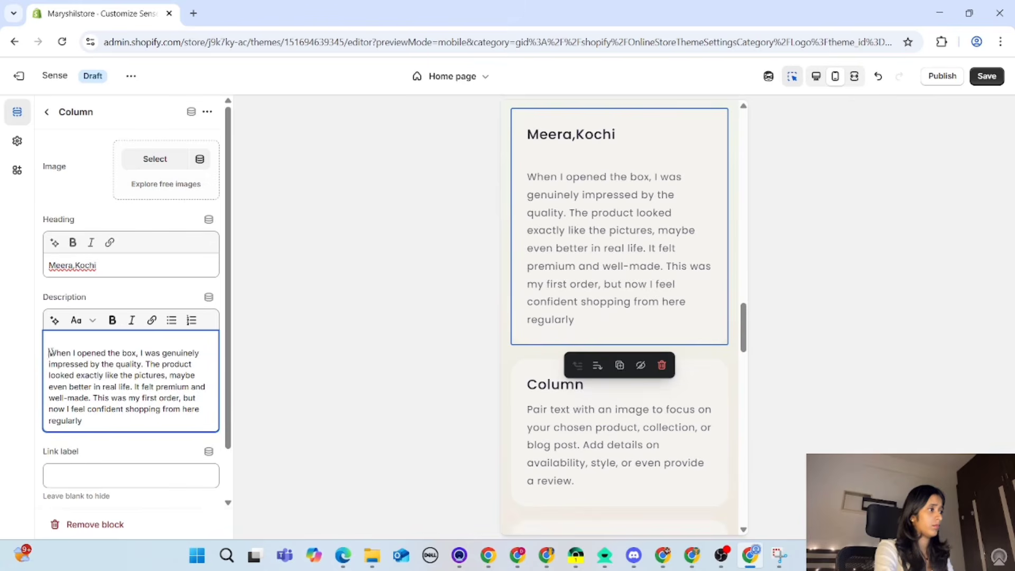
key(BackSpace)
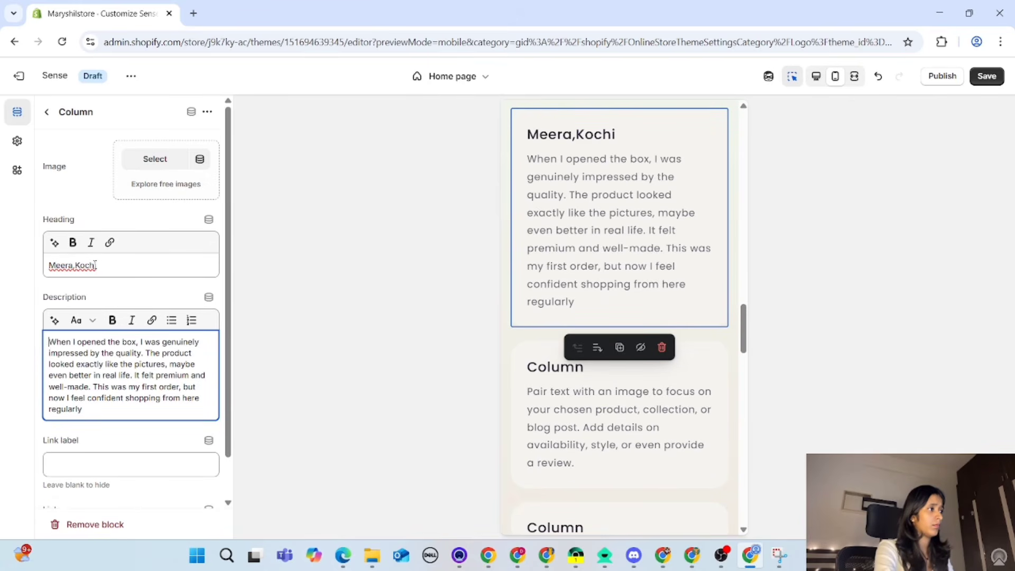
click(74, 265)
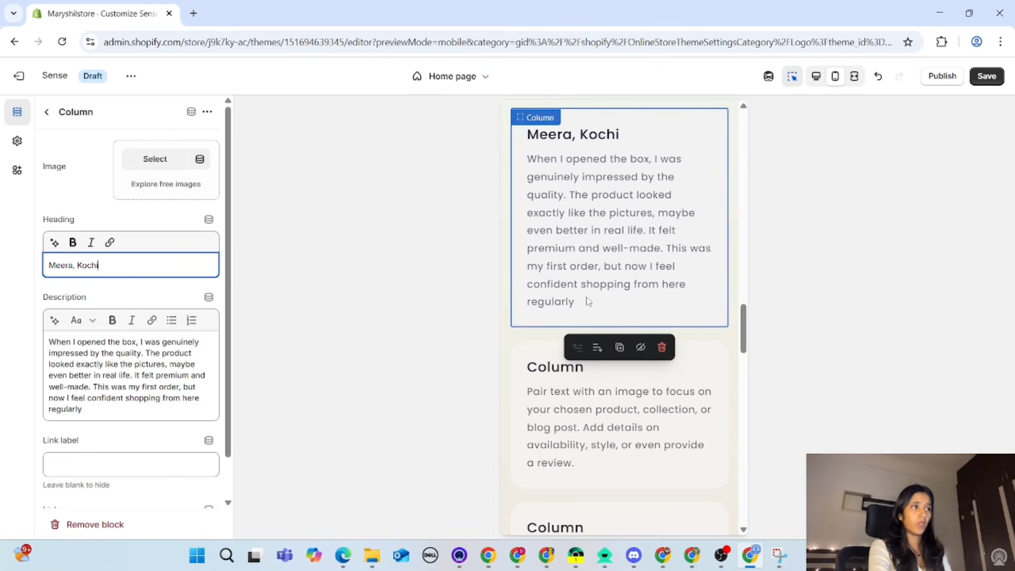
Step: Review the three testimonial columns, their button and the Multicolumn section below them in the mobile preview
scroll(644, 265, down, 5)
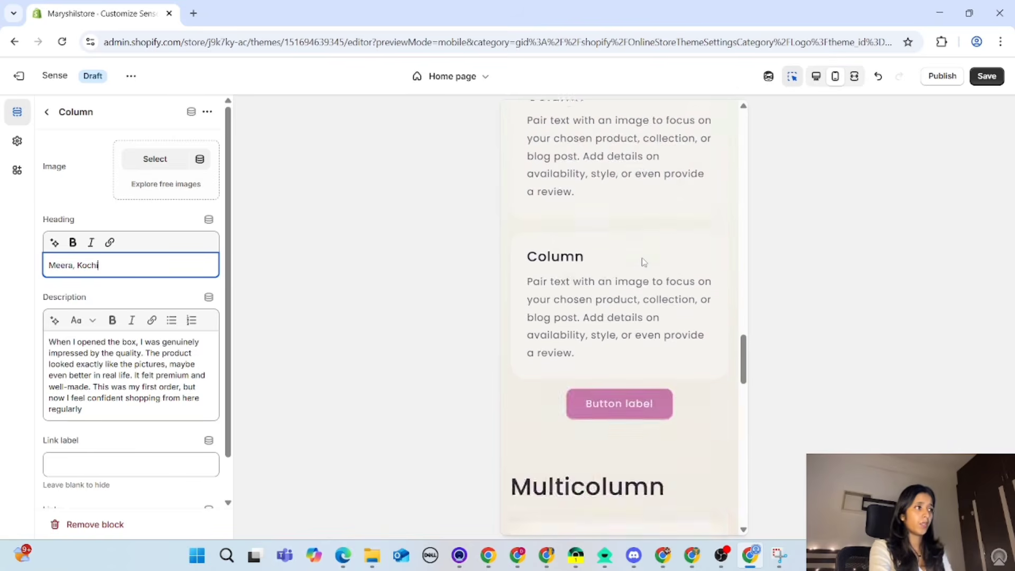
scroll(644, 263, down, 4)
scroll(644, 263, up, 8)
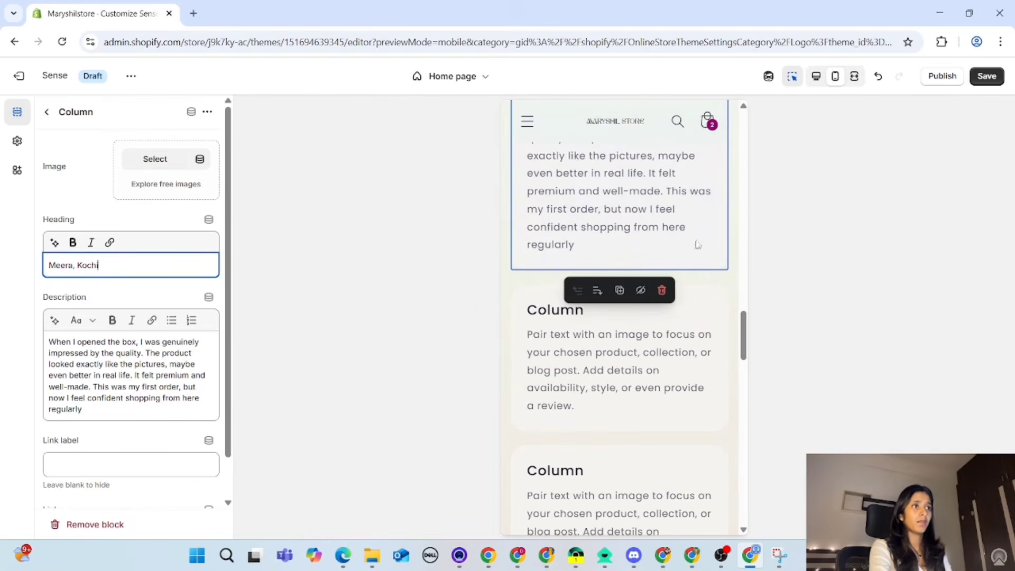
click(690, 288)
scroll(650, 353, up, 5)
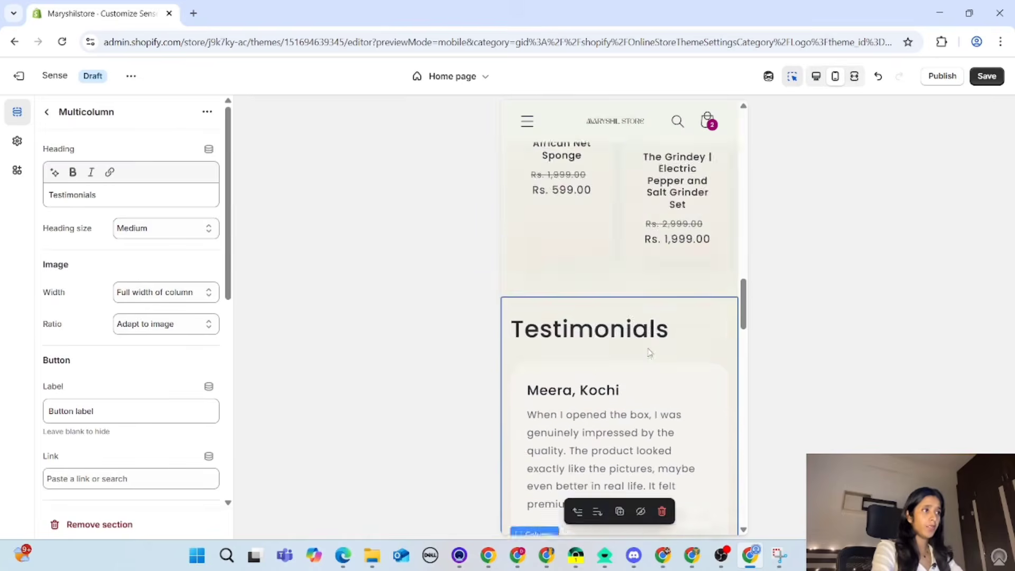
scroll(650, 353, down, 5)
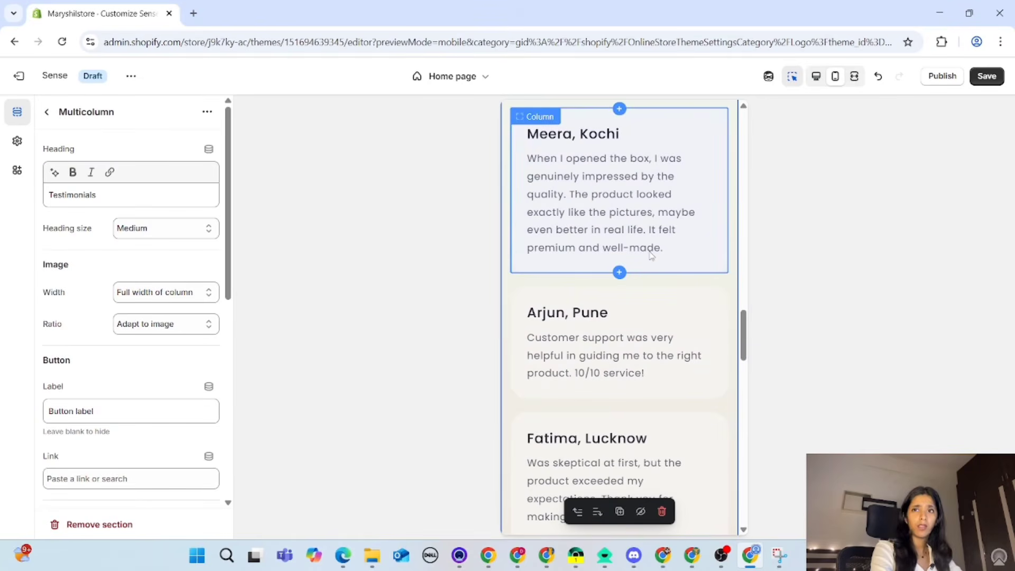
scroll(550, 428, down, 2)
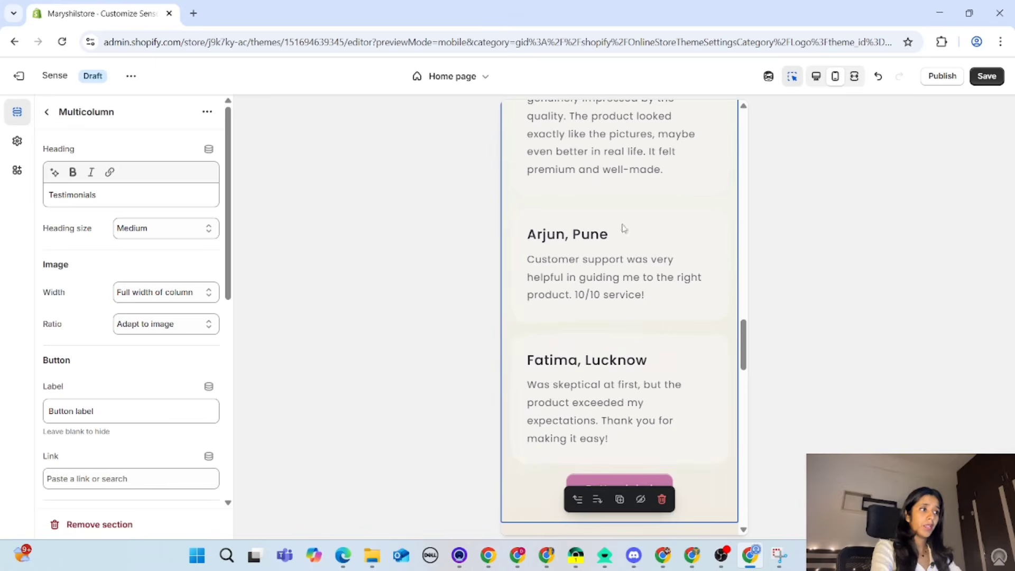
scroll(589, 302, down, 3)
scroll(591, 305, up, 1)
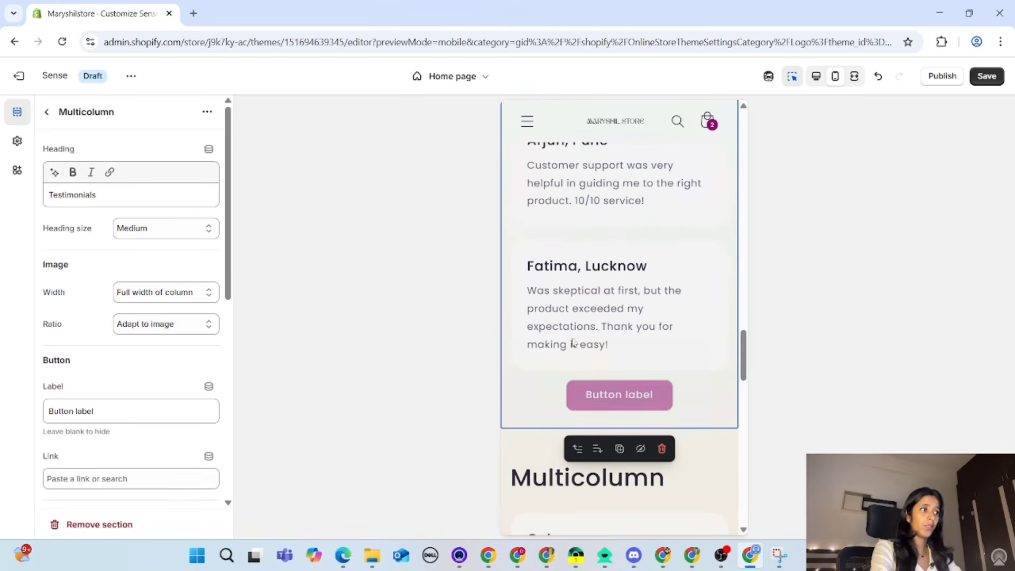
scroll(570, 390, down, 3)
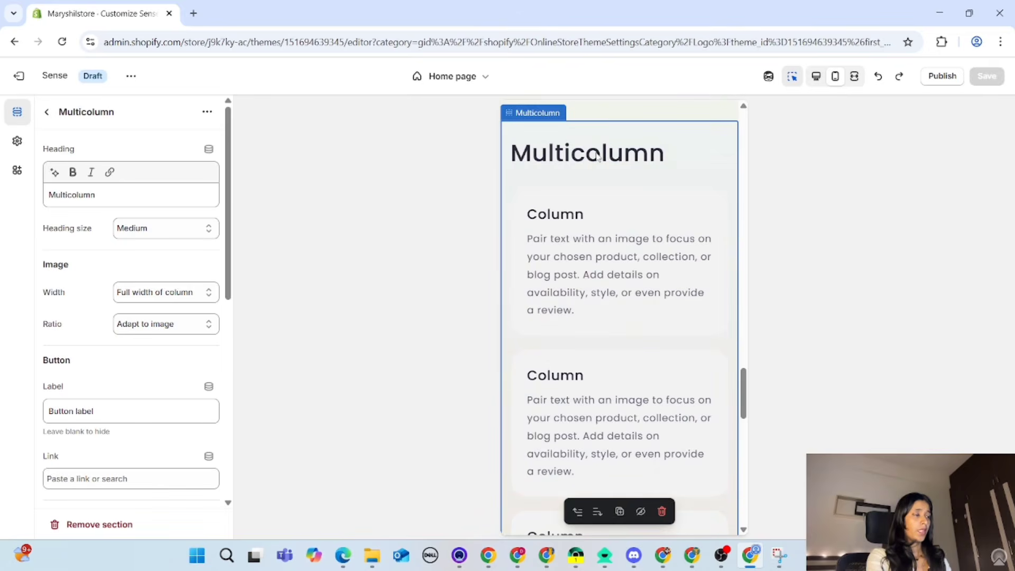
Step: Change the heading of the Multicolumn section below the testimonials to "Why buy from us"
click(598, 157)
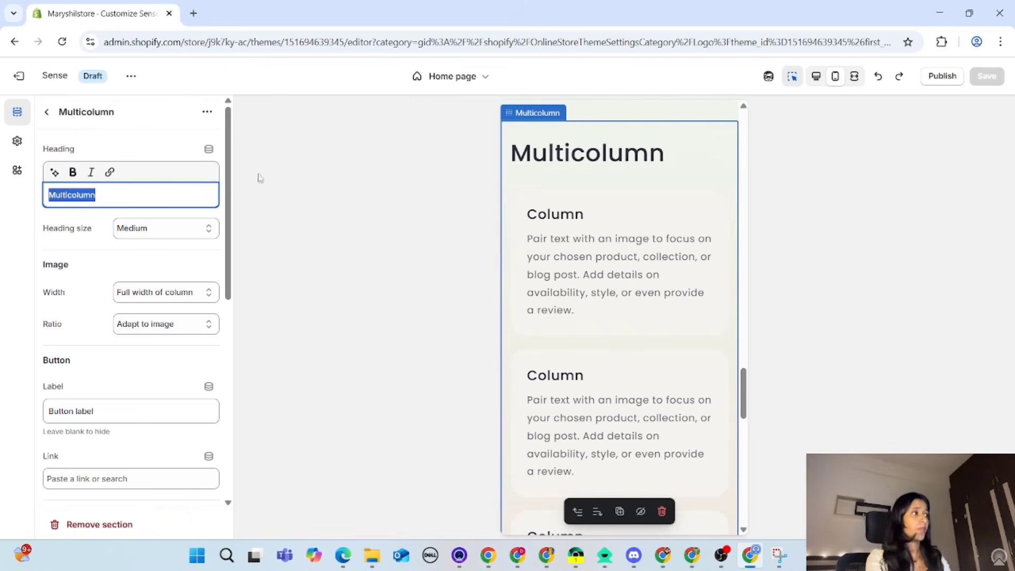
key(BackSpace)
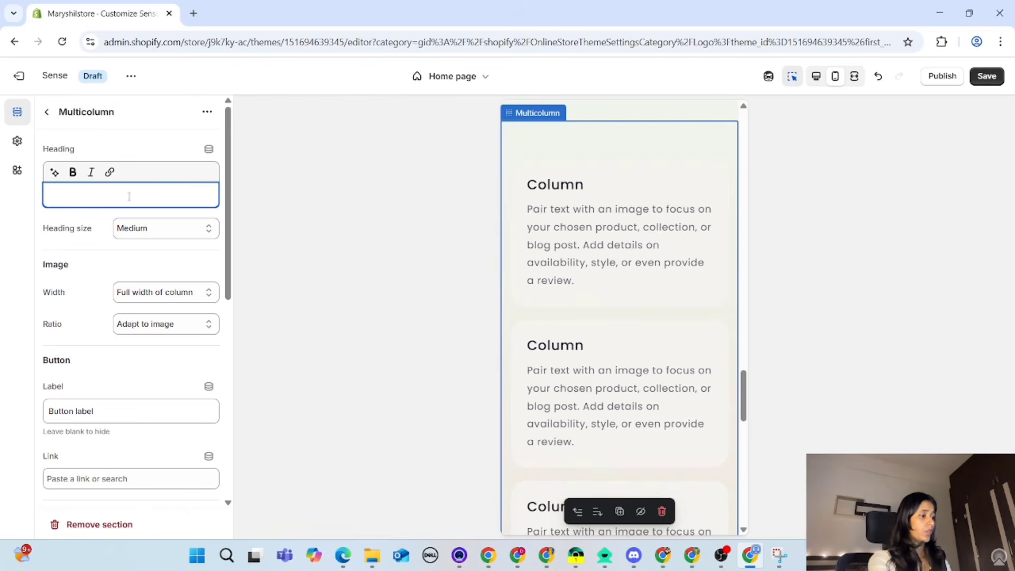
text(Wh)
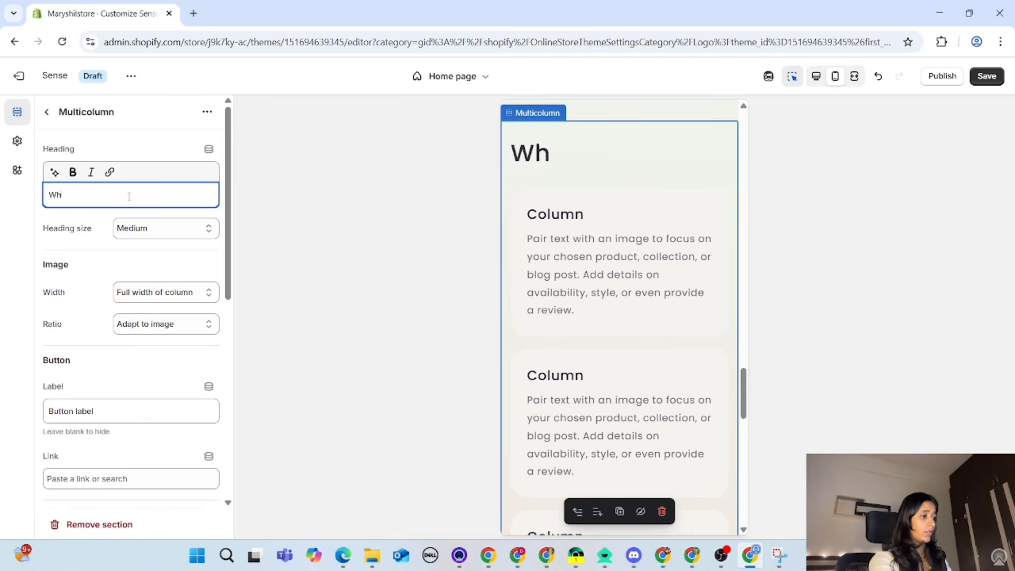
text(y b)
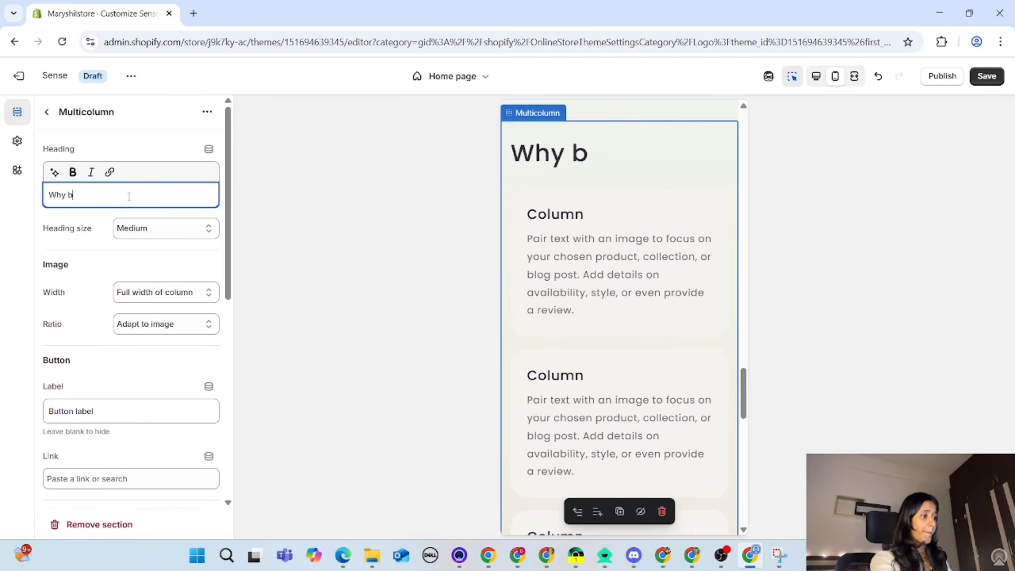
text(uy fron)
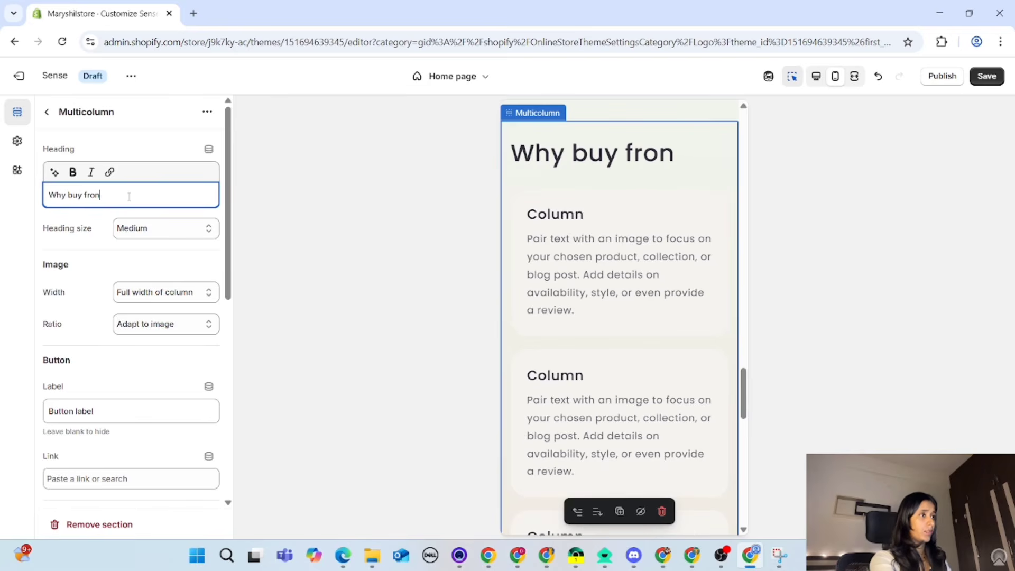
key(BackSpace)
text(m us)
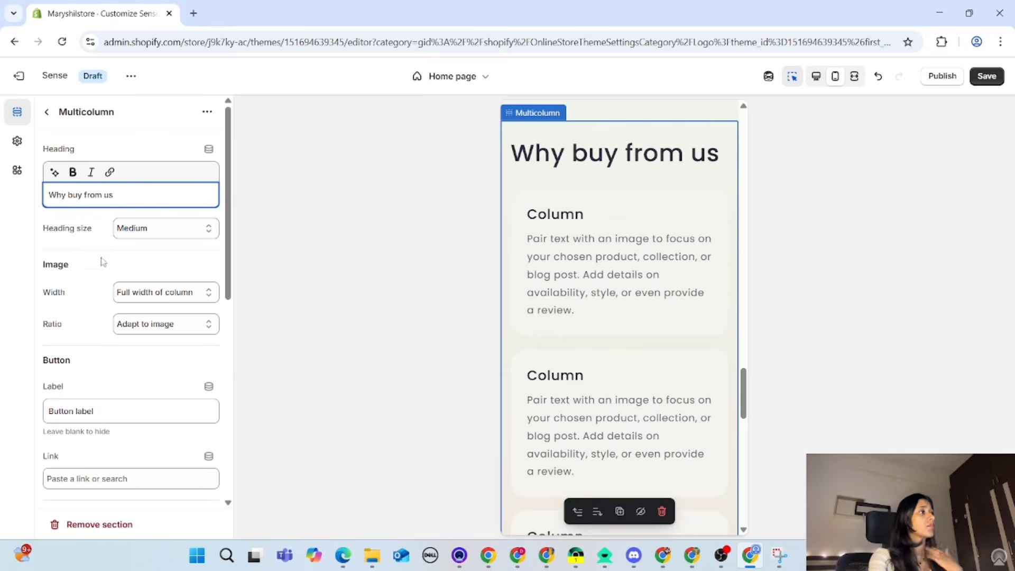
Step: Set the "Why buy from us" heading size to Small and add an exclamation mark after a space
click(160, 228)
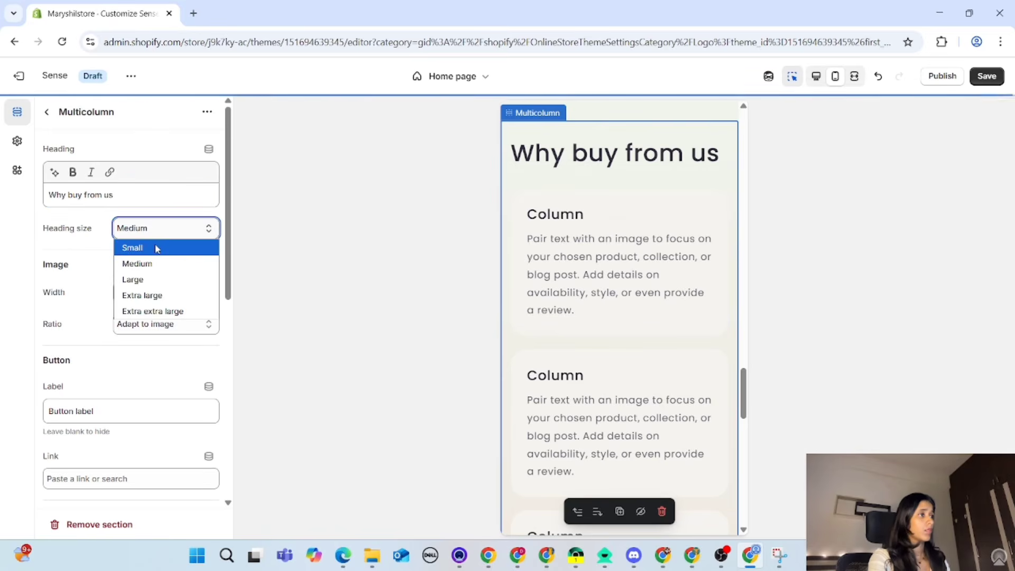
click(157, 248)
click(141, 196)
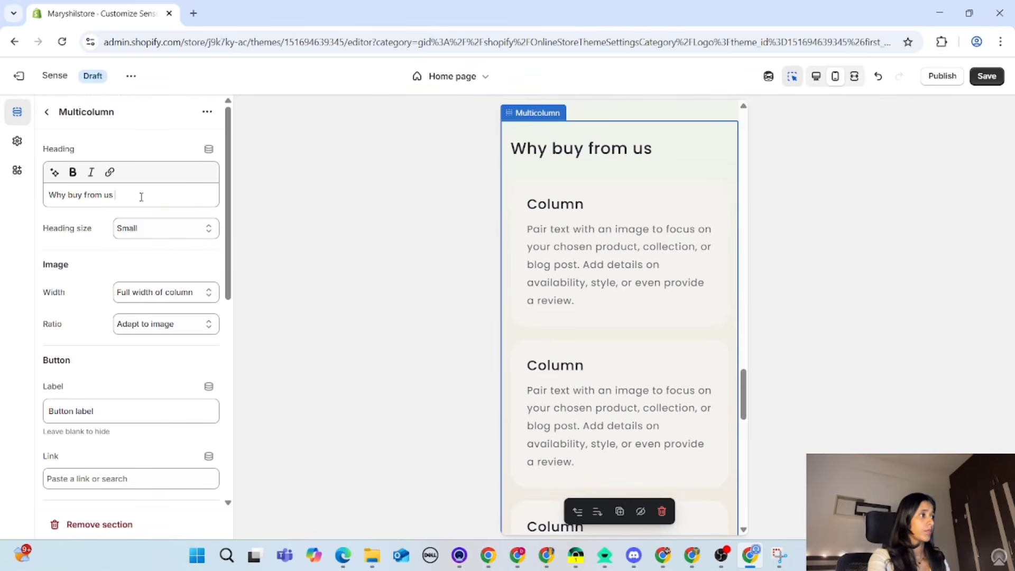
text(!)
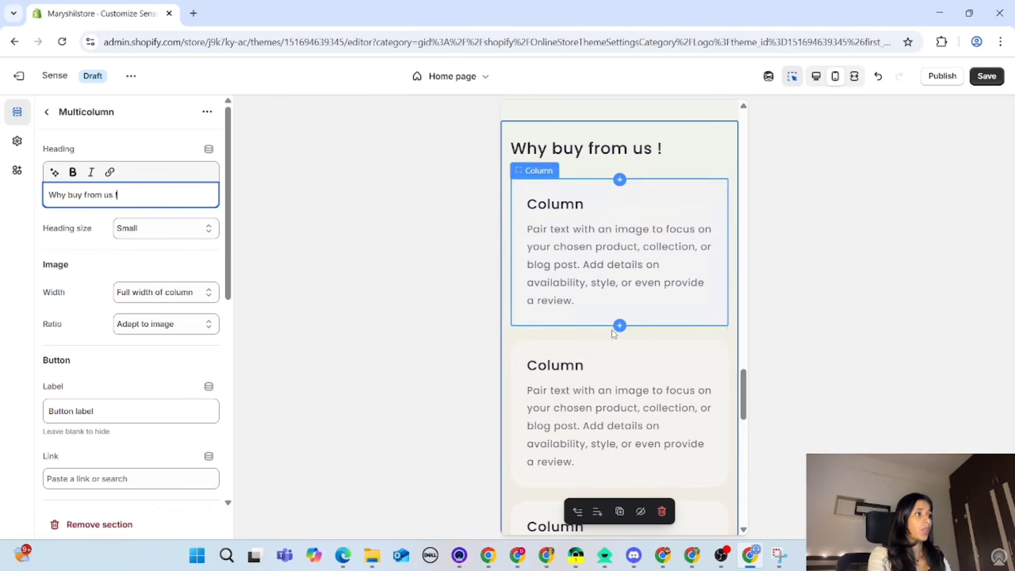
Step: Add the golden rupee symbol picture from the file library as the image of the first column under "Why buy from us !"
click(608, 270)
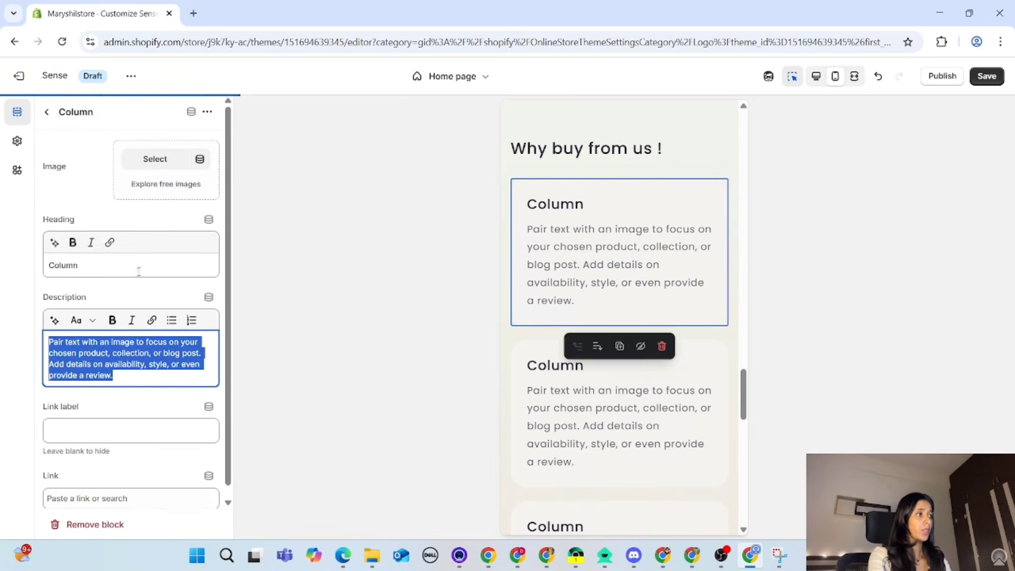
scroll(547, 356, down, 1)
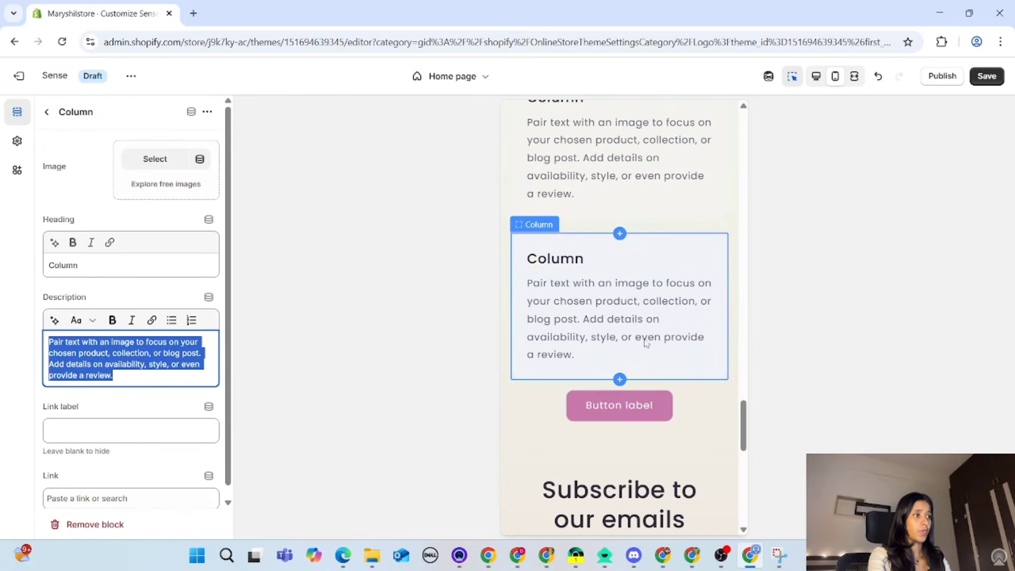
click(622, 385)
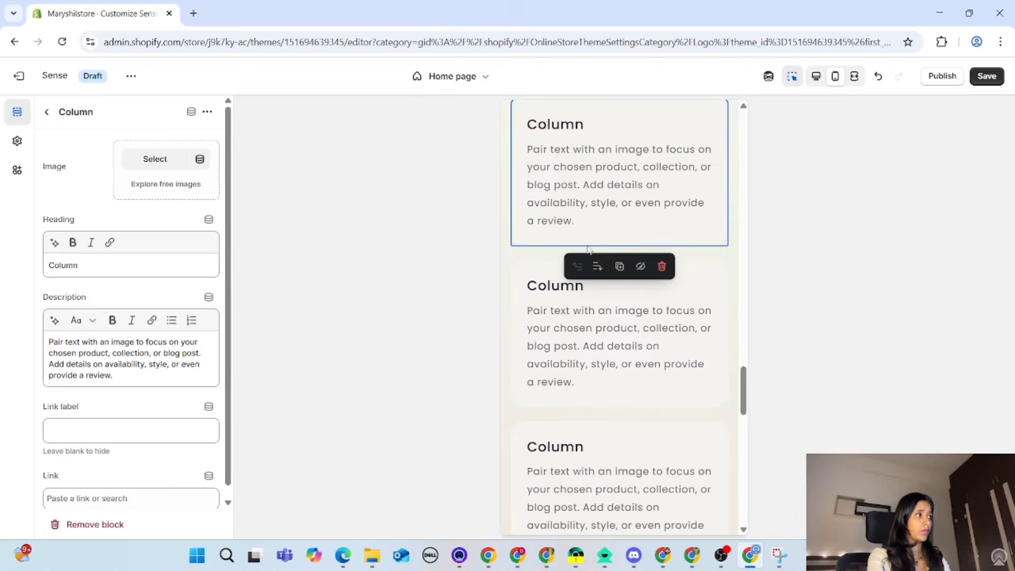
click(596, 305)
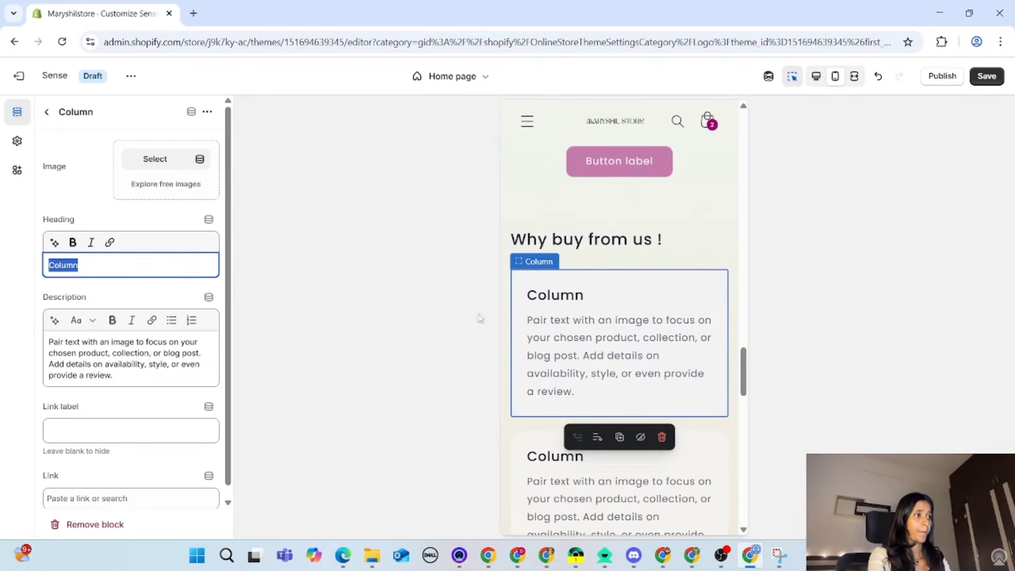
click(155, 161)
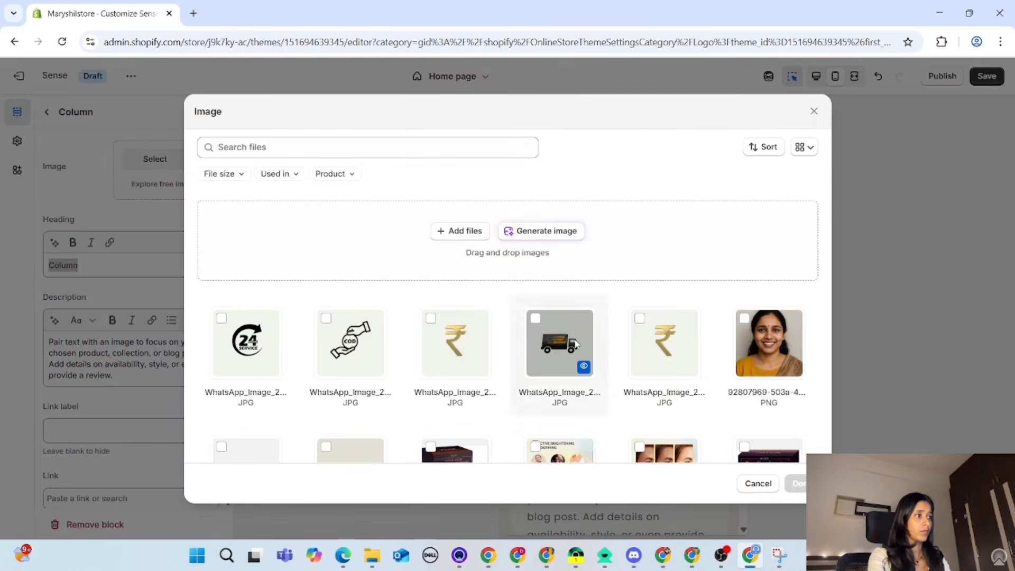
click(468, 329)
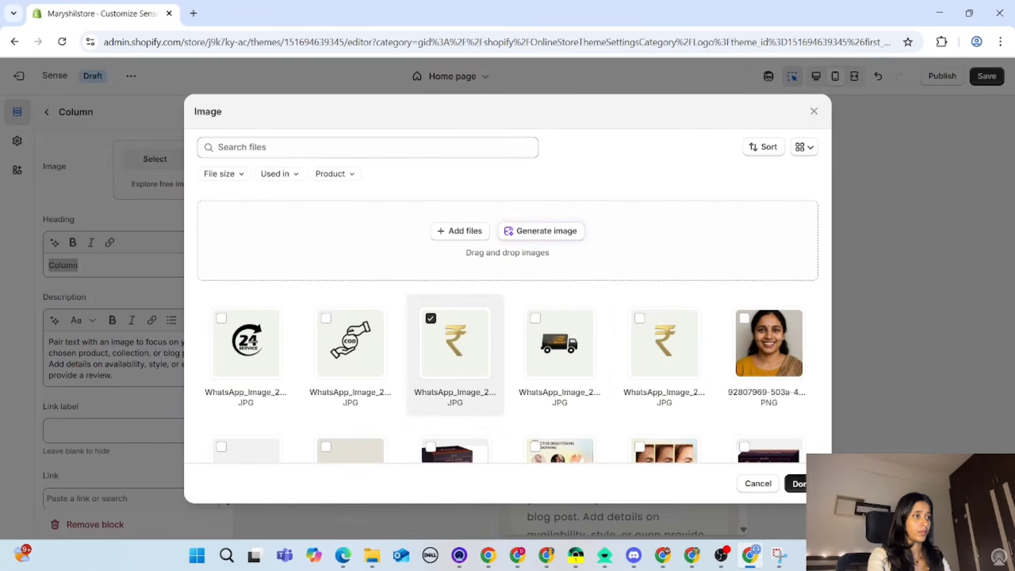
click(796, 484)
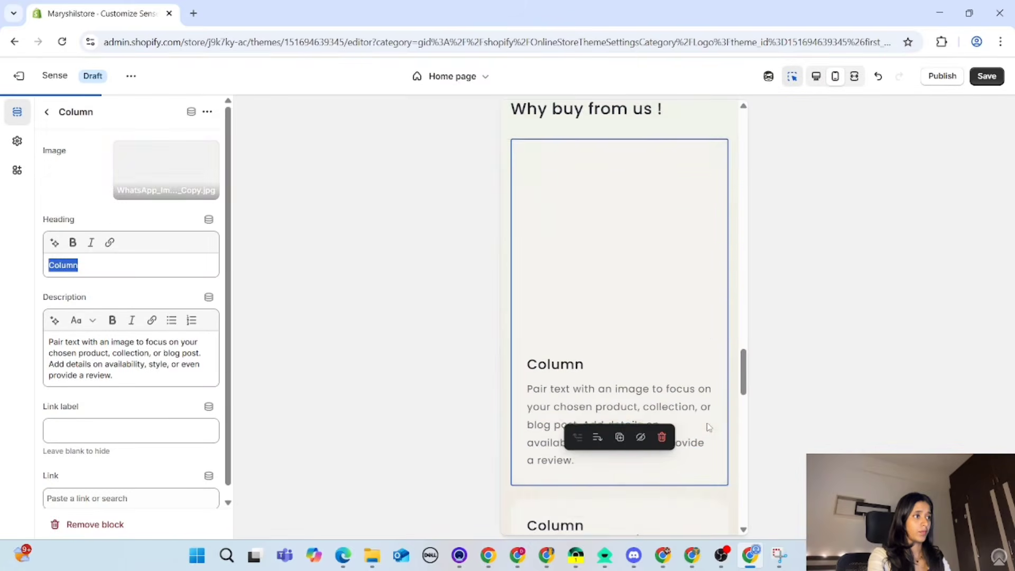
Step: Change the heading of the rupee image column to "Lowest price offered"
click(88, 264)
key(BackSpace)
key(BackSpace)
key(BackSpace)
key(BackSpace)
key(BackSpace)
key(BackSpace)
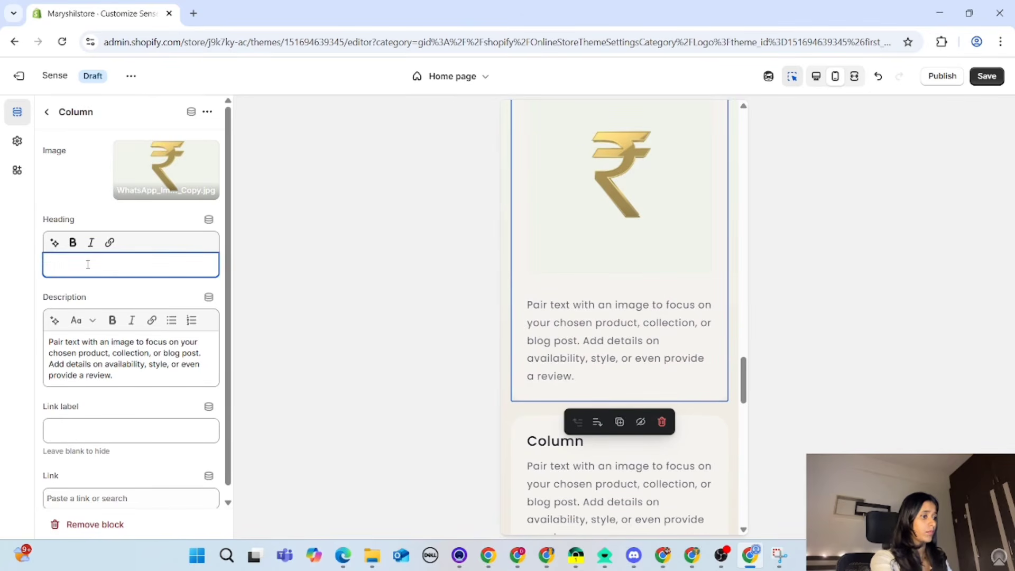
text(Lowe)
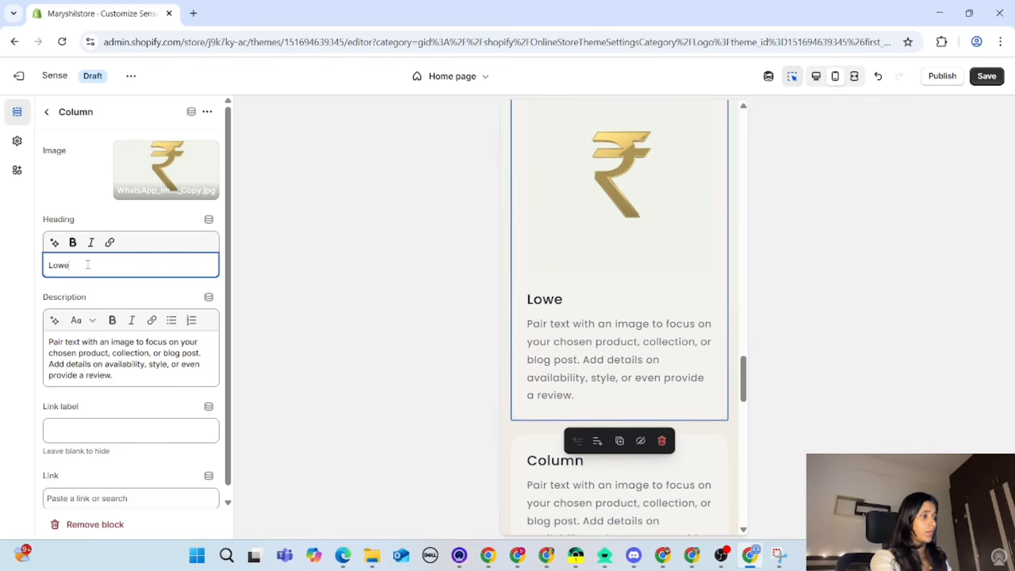
text(srt )
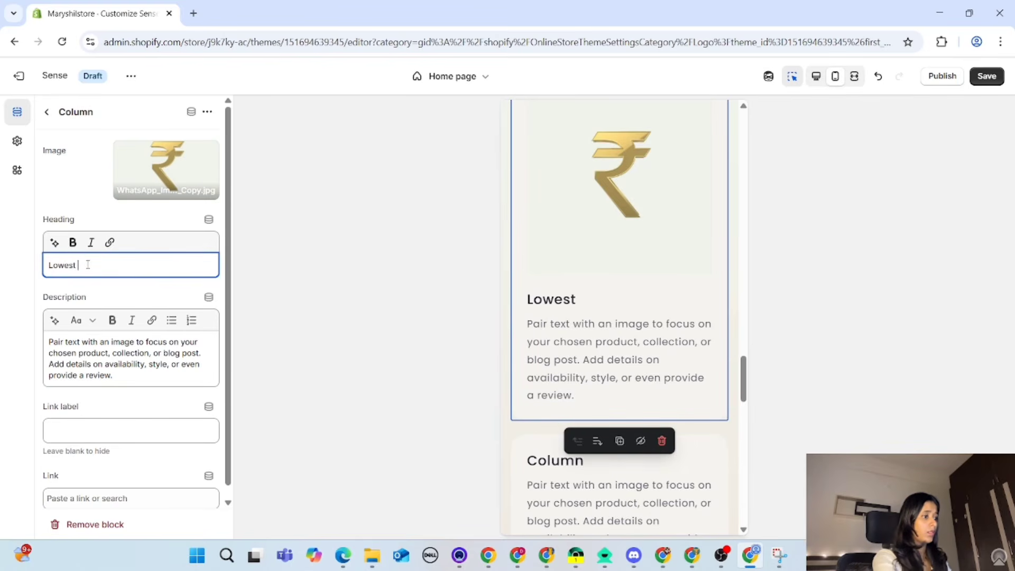
text(price )
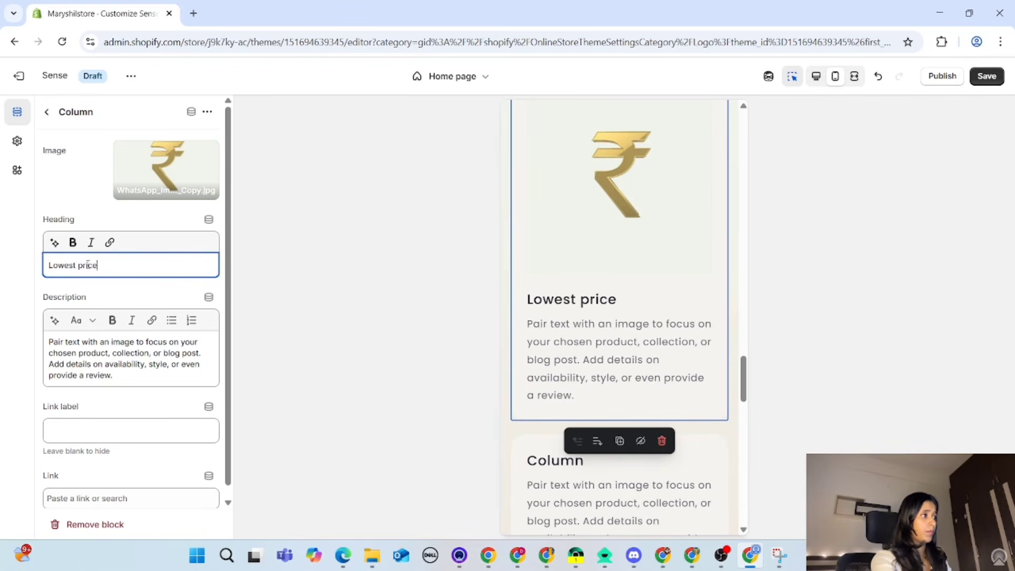
text(offe)
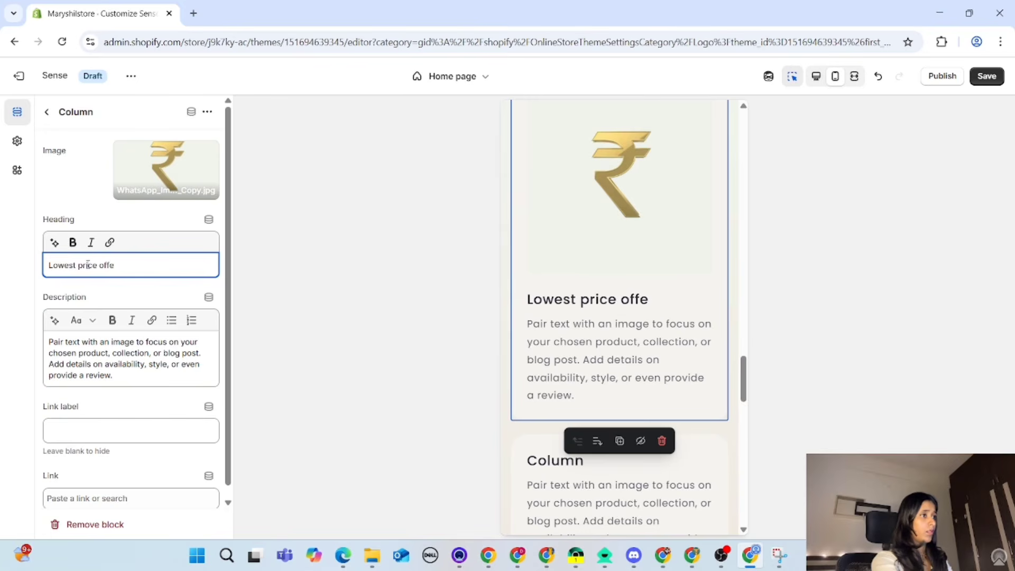
text(red)
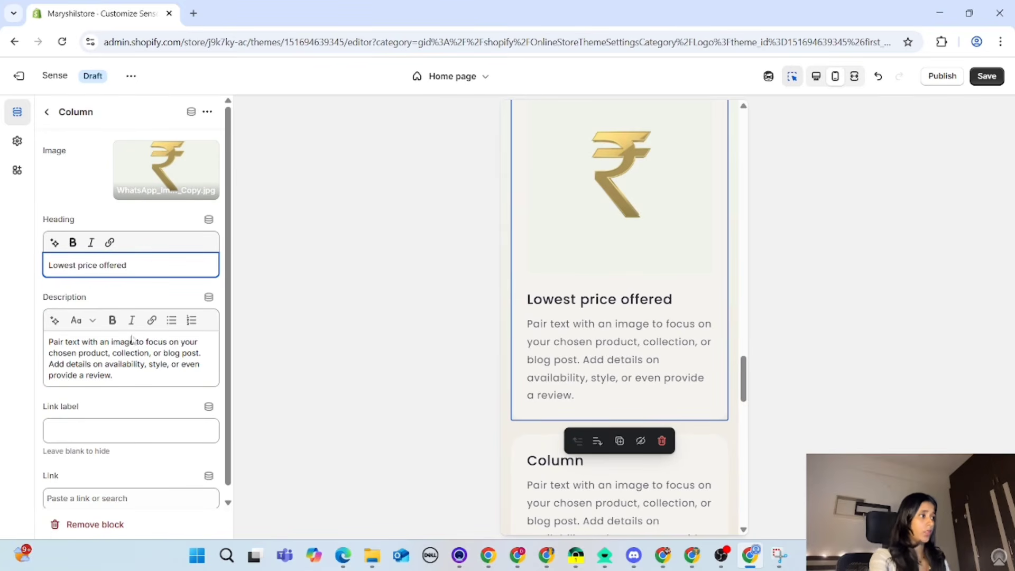
Step: Delete the placeholder description of the "Lowest price offered" column
triple_click(122, 374)
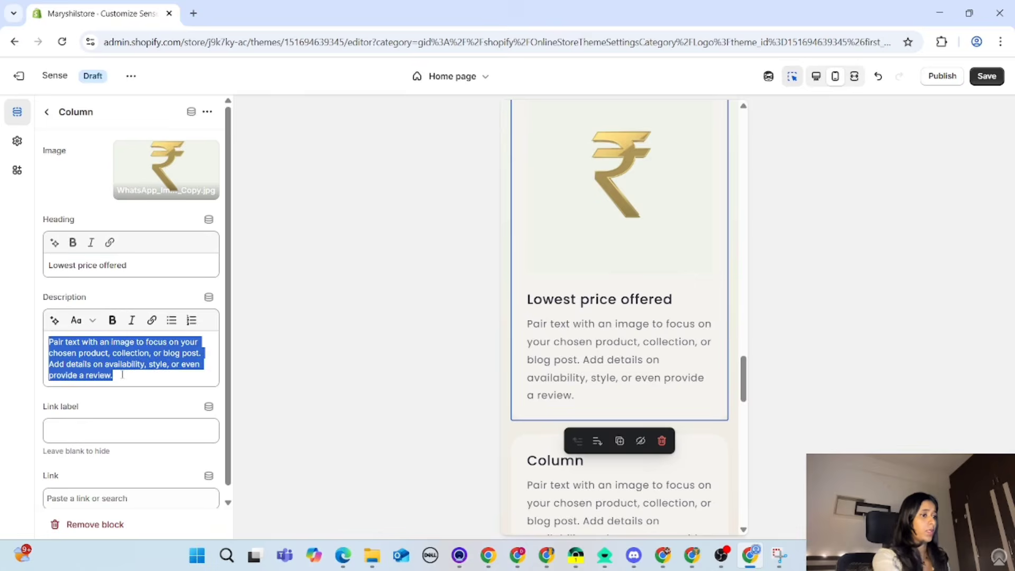
key(BackSpace)
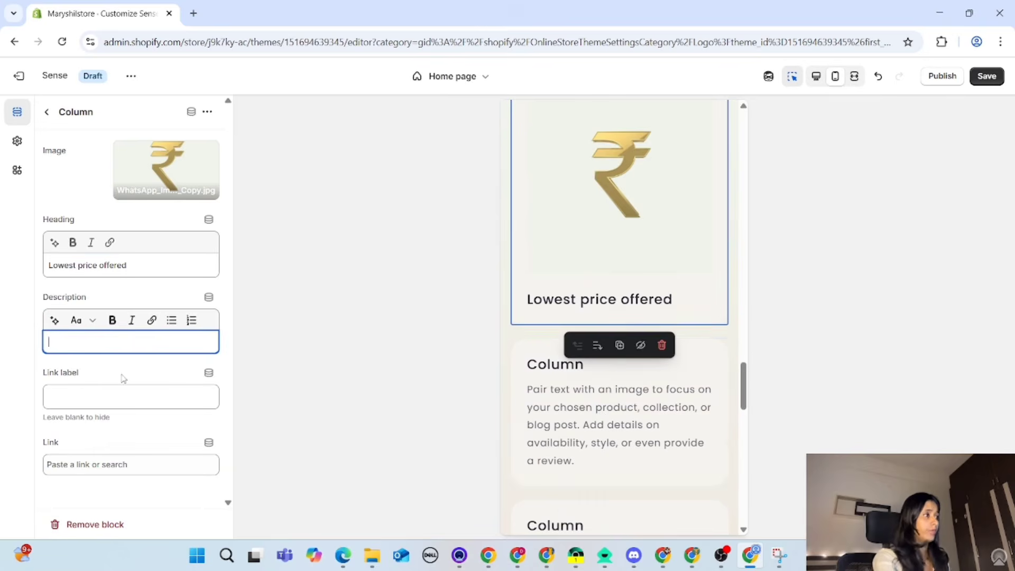
Step: Add the "Free Fast Delivery" truck picture from the file library as the image of the second column under "Why buy from us !"
click(601, 412)
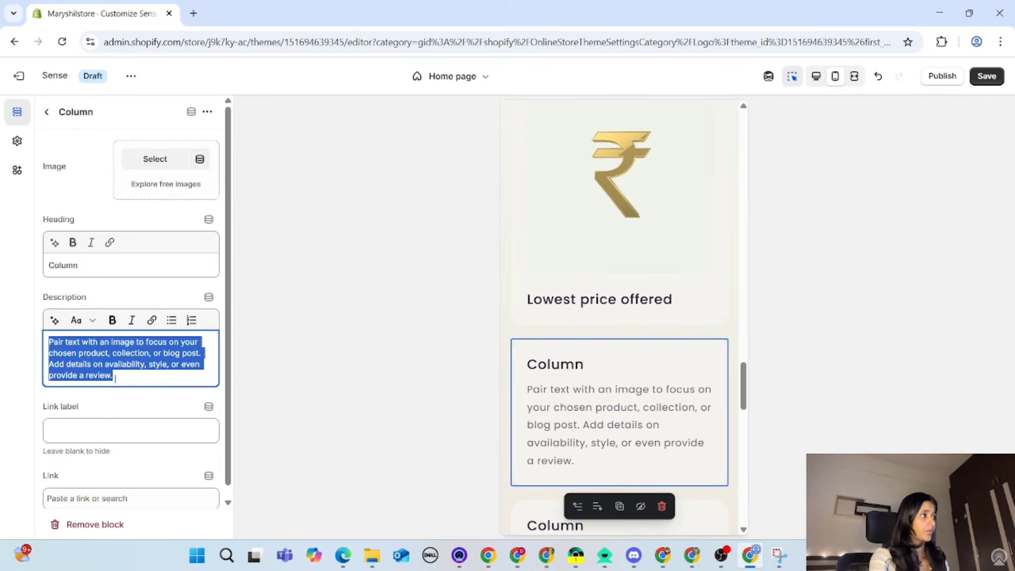
click(161, 164)
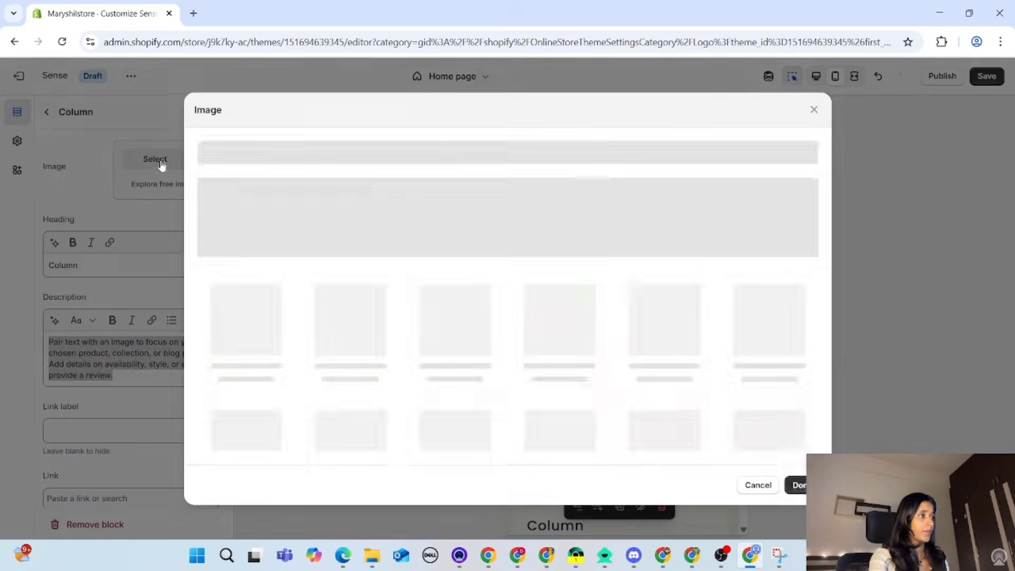
click(554, 335)
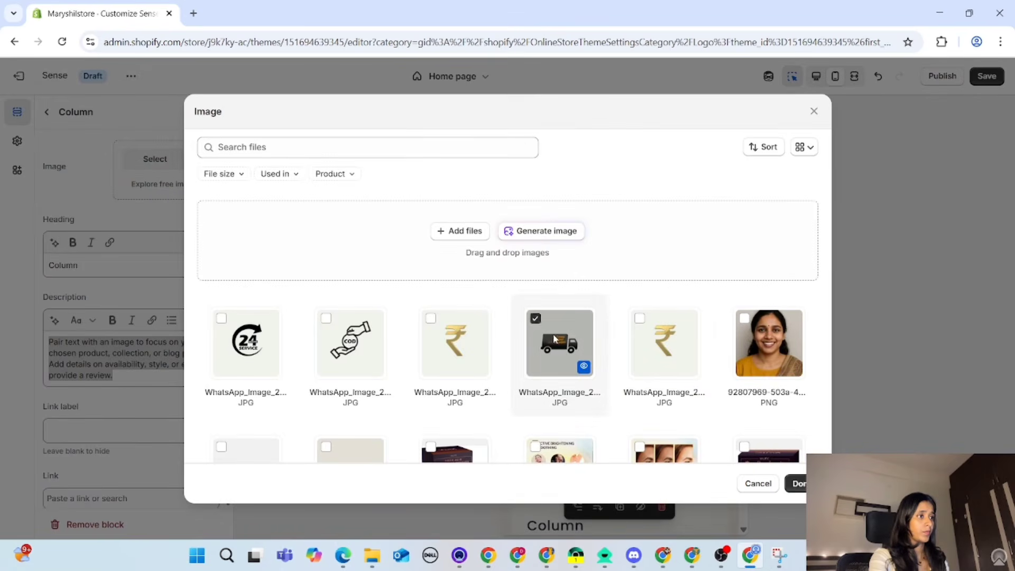
click(799, 484)
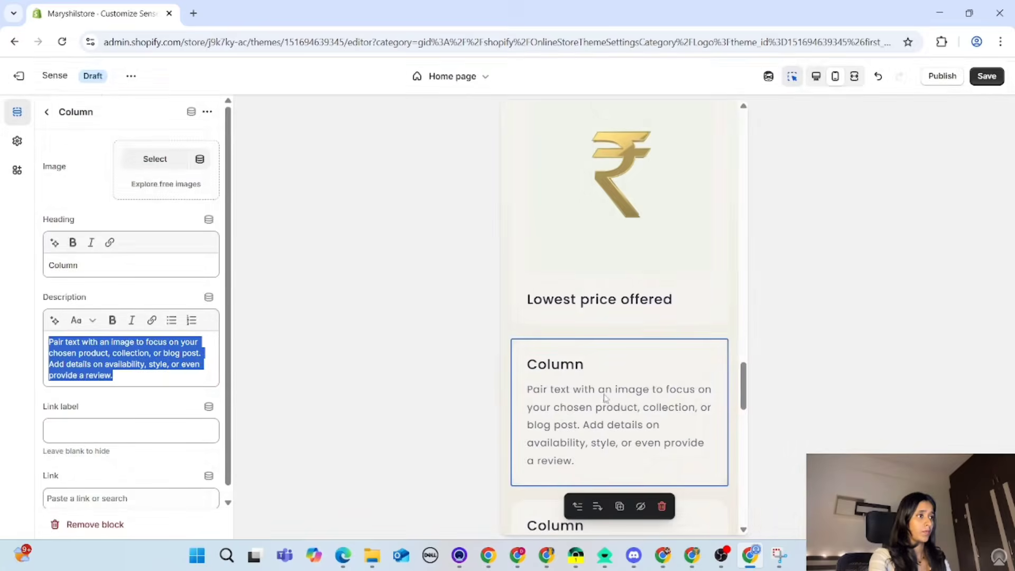
Step: Change the truck column's heading to "Fast and Free Shipping" and delete its placeholder description
click(89, 266)
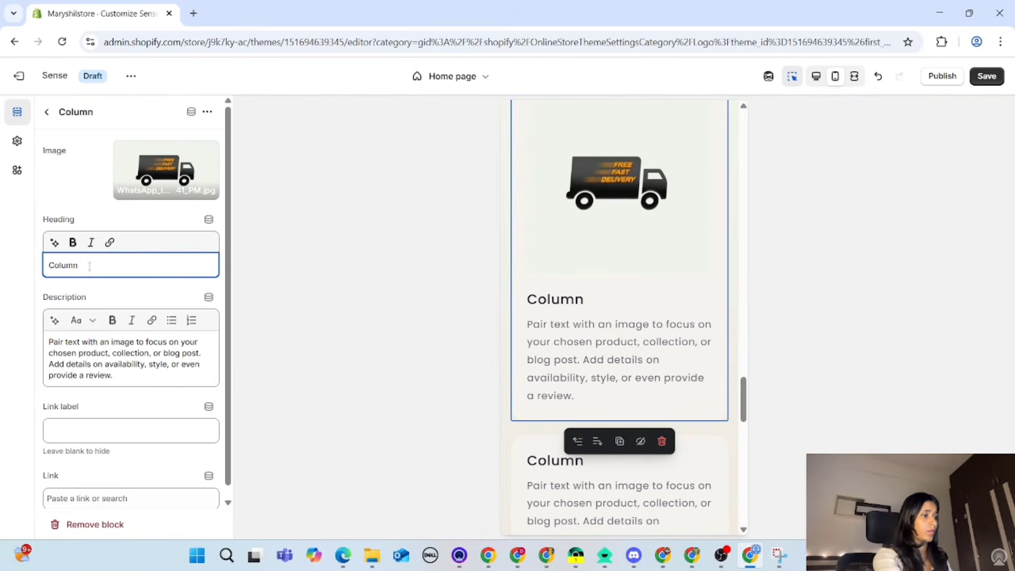
key(BackSpace)
key(BackSpace)
key(BackSpace)
key(BackSpace)
key(BackSpace)
key(BackSpace)
text(FA)
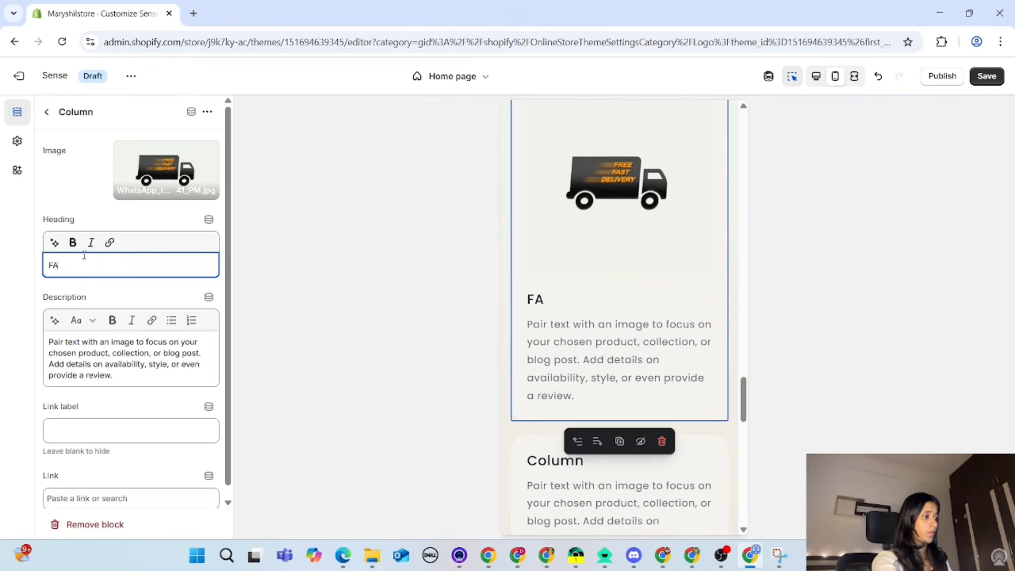
key(BackSpace)
text(ast)
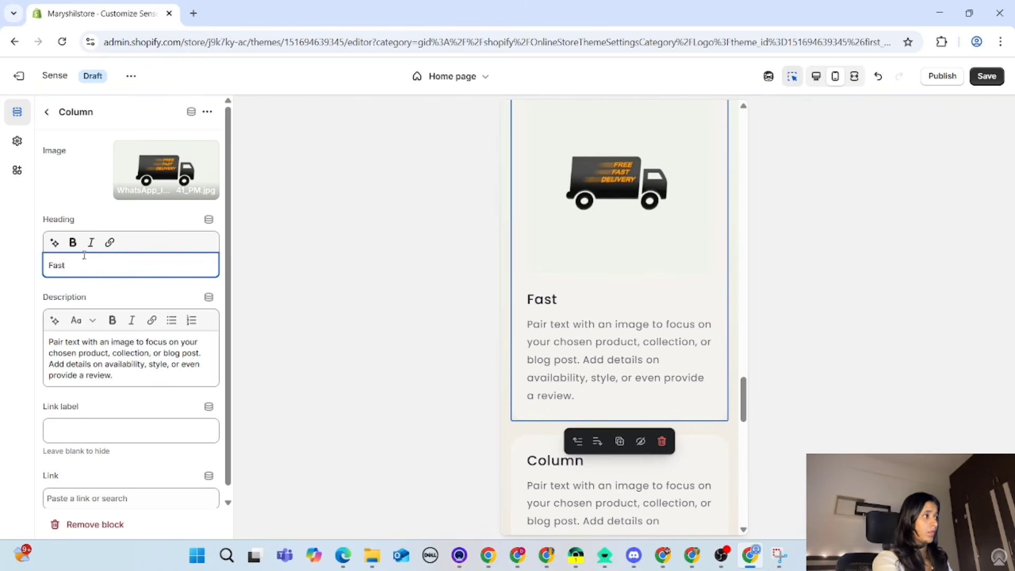
text( an)
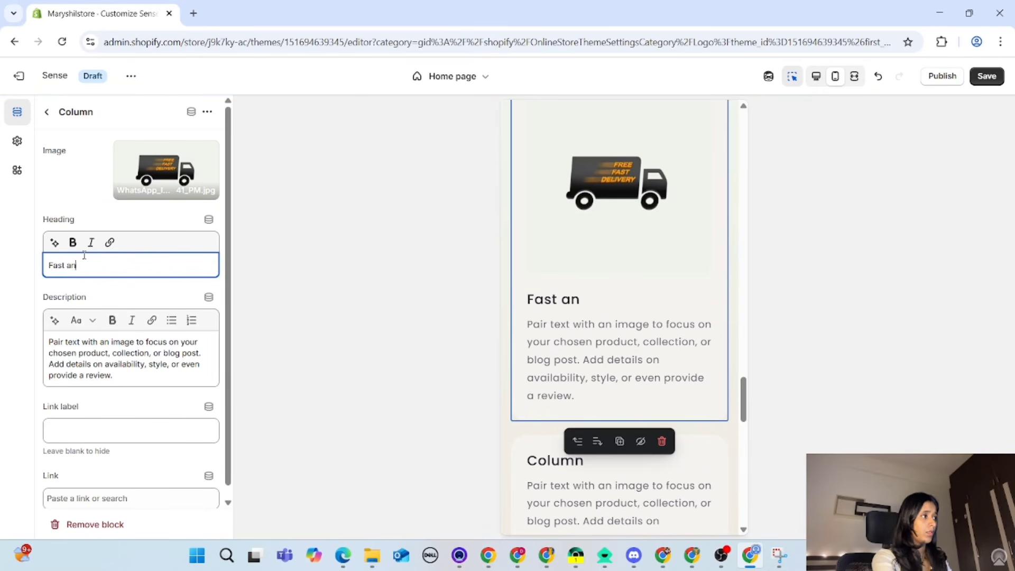
text(d Fre)
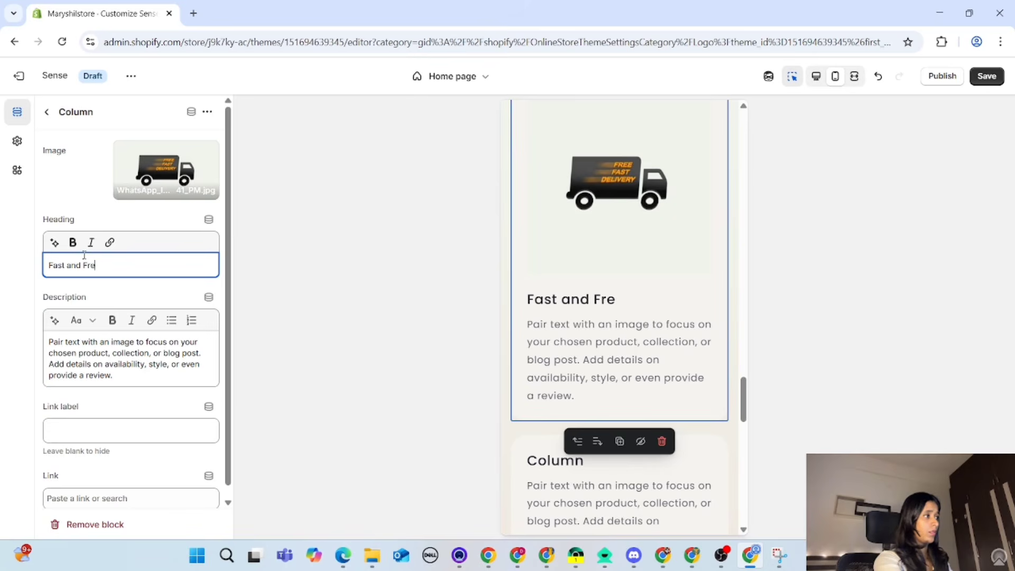
text(ee)
key(BackSpace)
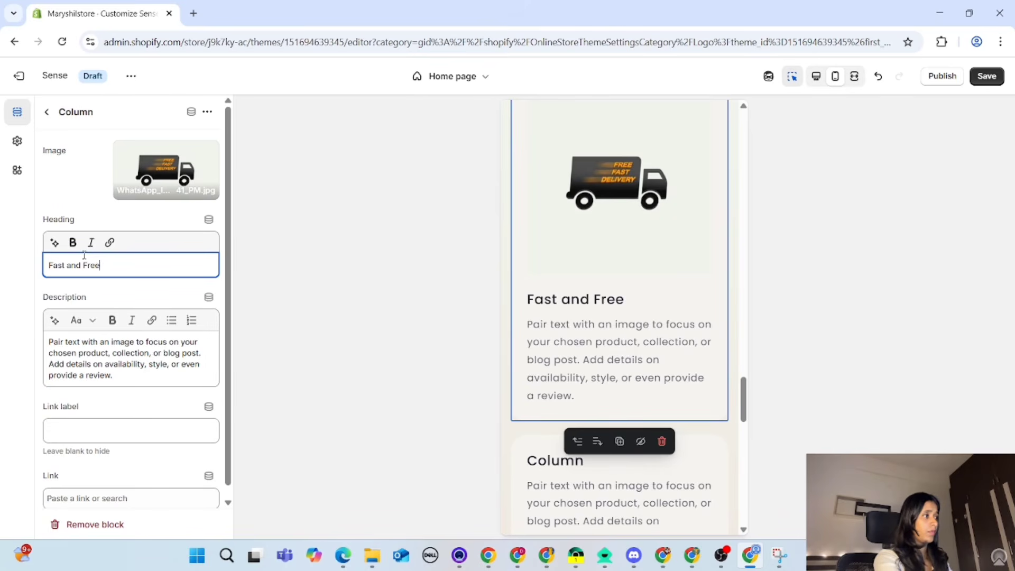
text(Sh)
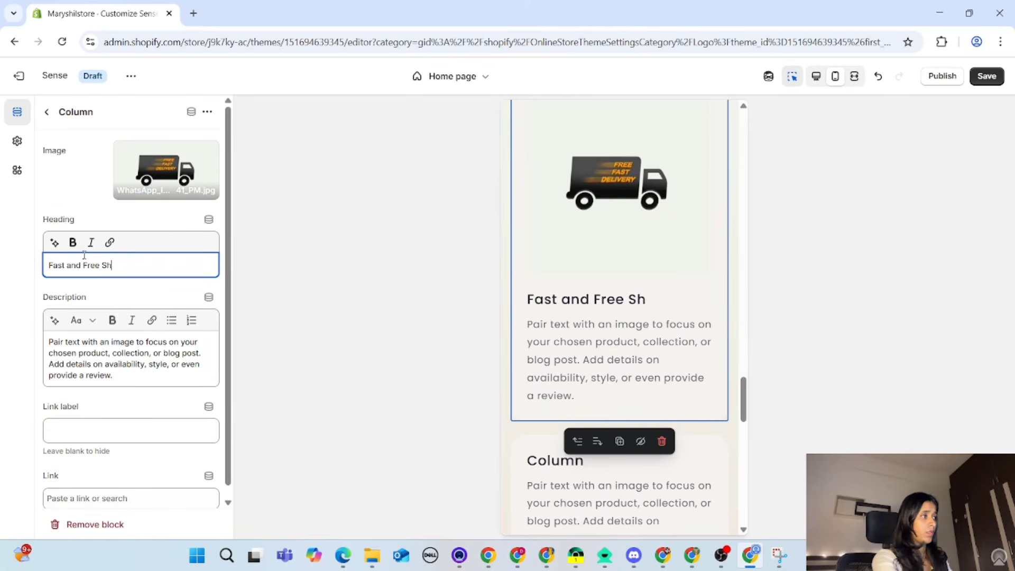
text(ipping)
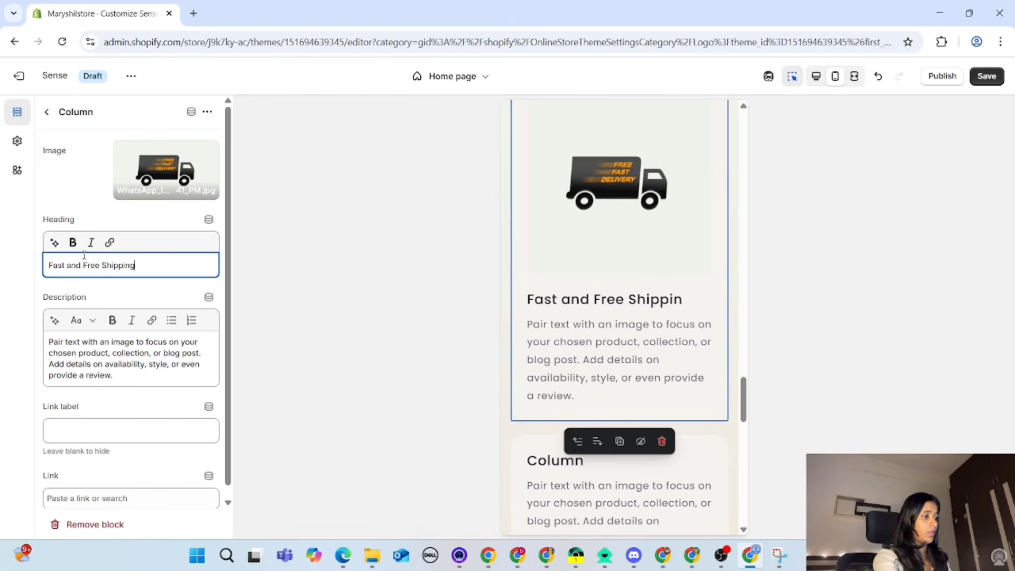
triple_click(148, 365)
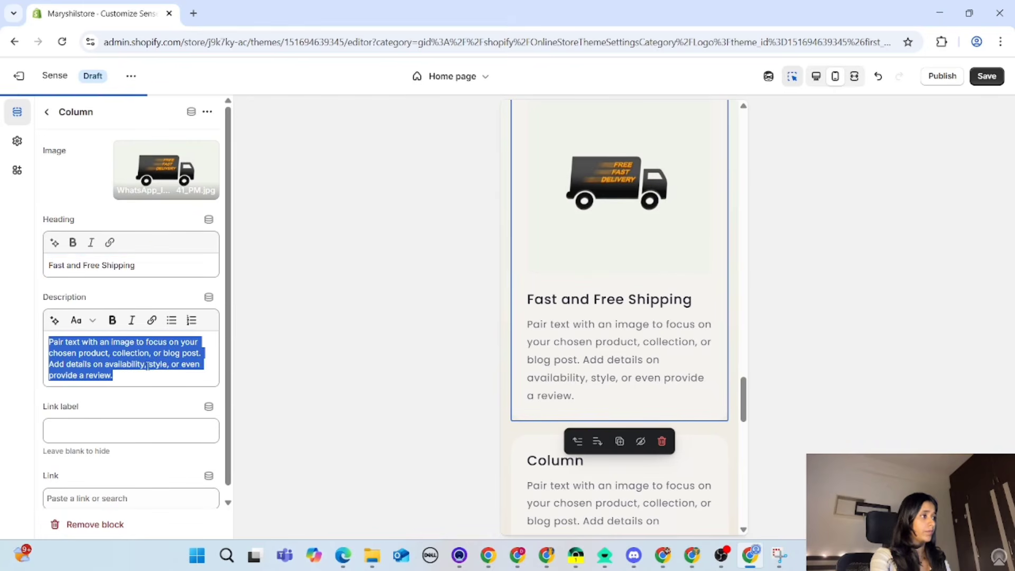
key(BackSpace)
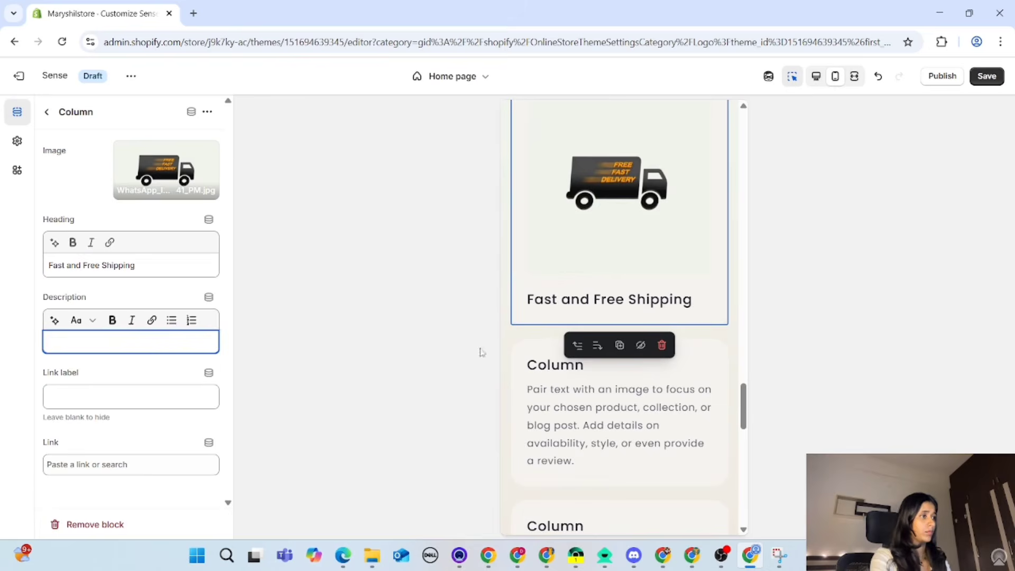
Step: Add the COD hands picture from the file library as the image of the third column, below "Fast and Free Shipping"
click(574, 421)
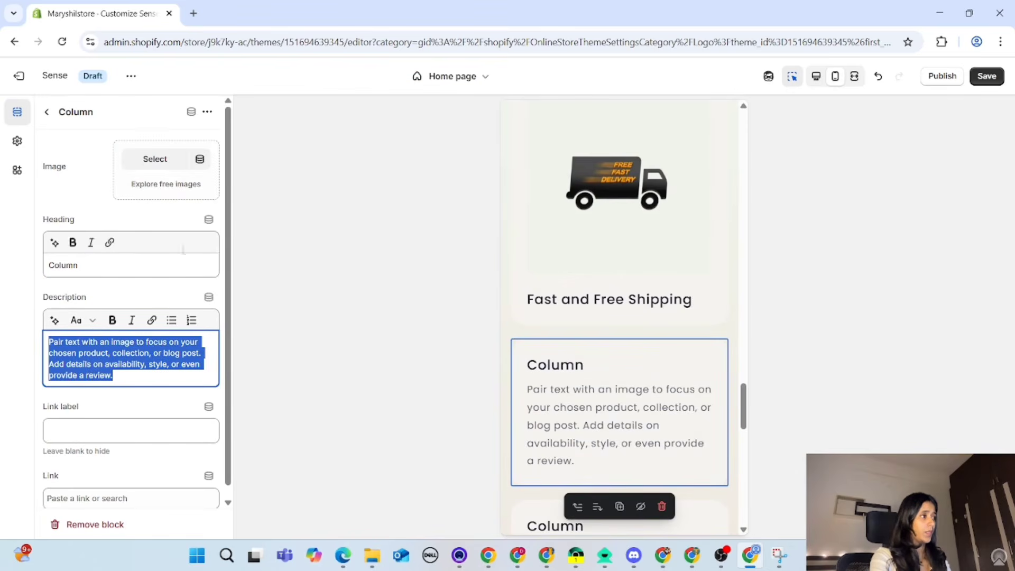
click(150, 161)
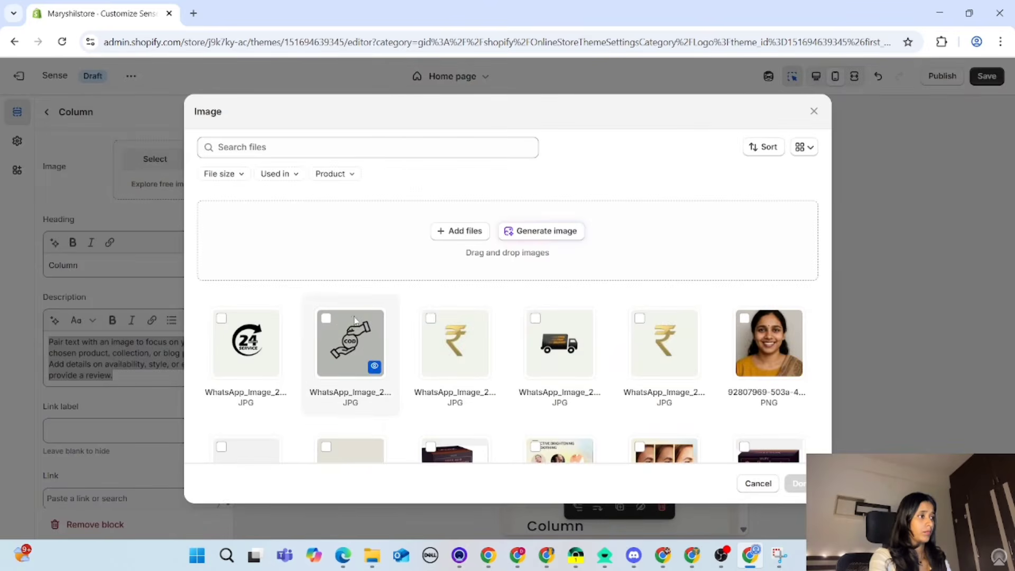
click(346, 327)
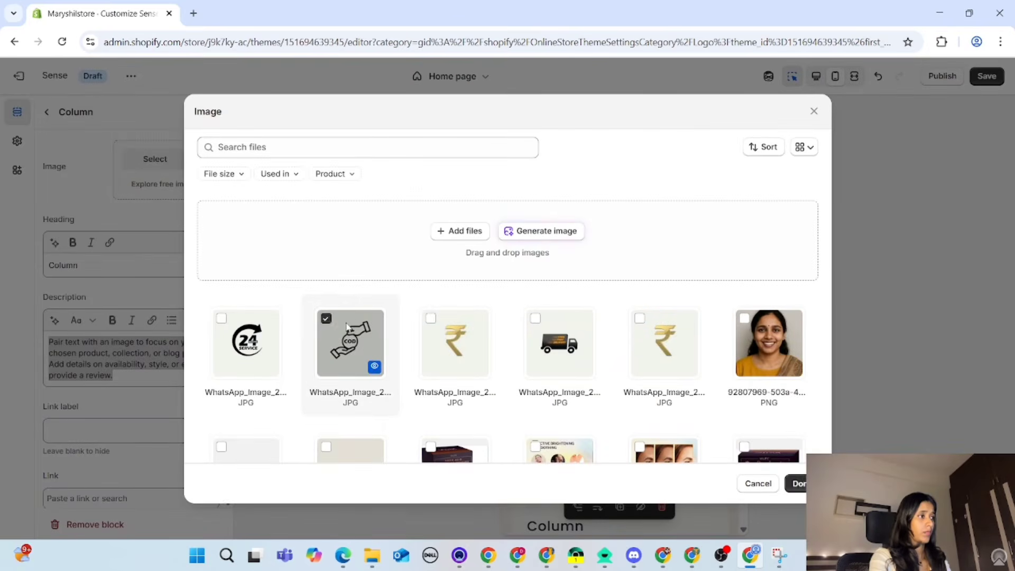
click(797, 483)
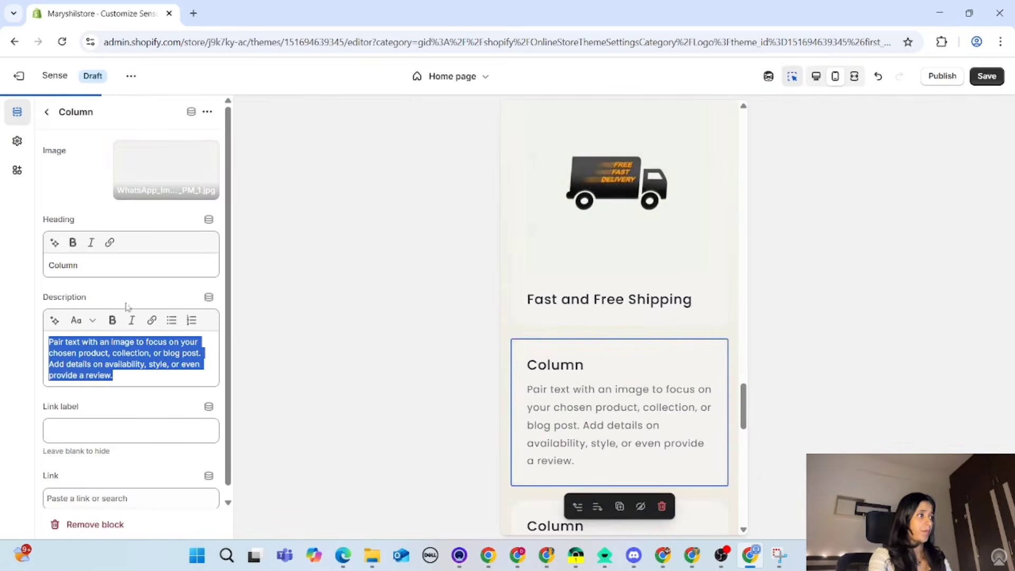
Step: Change the COD column's heading to "Cash on Delivery available" and delete its placeholder description
click(81, 265)
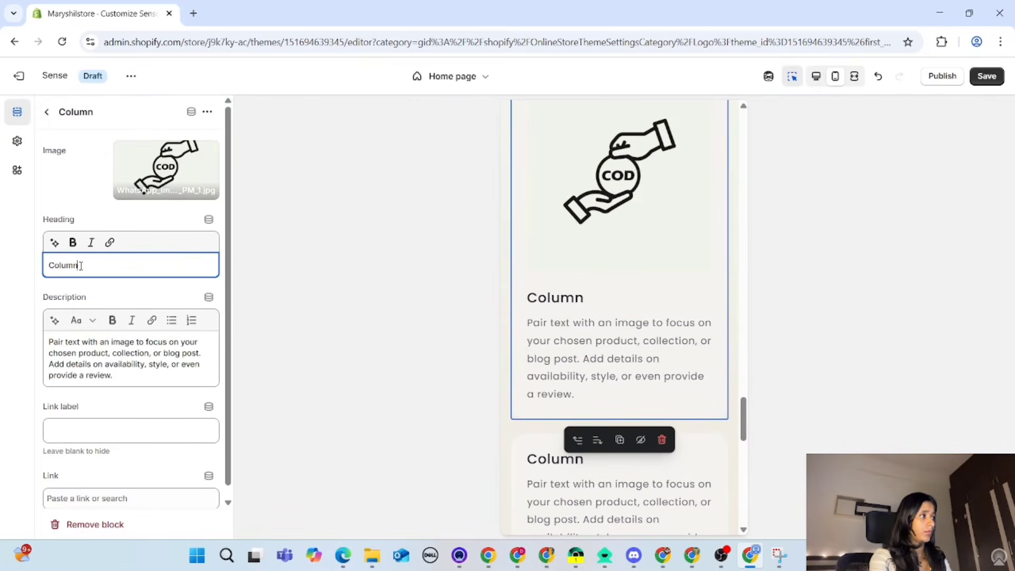
key(BackSpace)
key(BackSpace)
key(BackSpace)
key(BackSpace)
text(A)
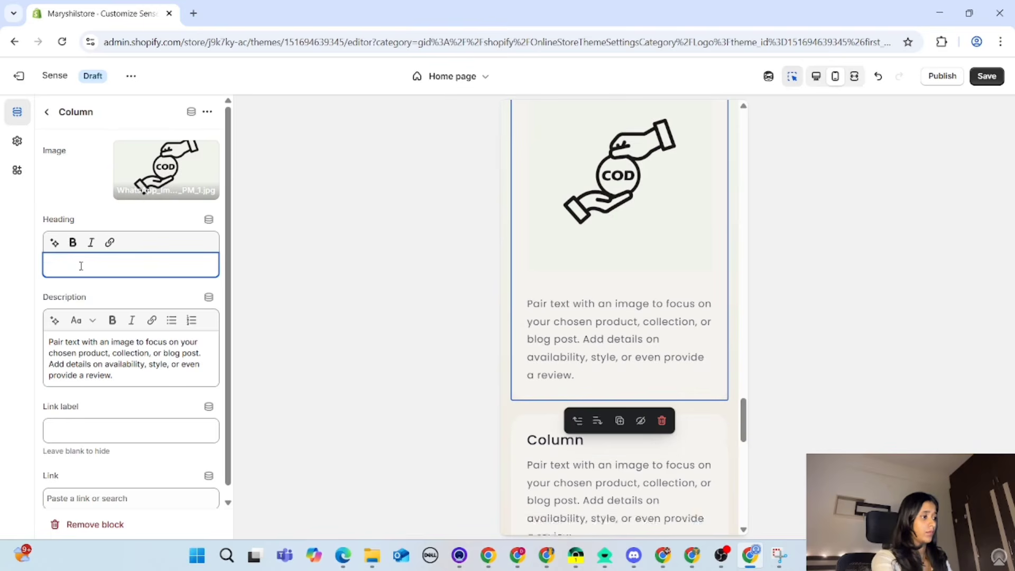
key(BackSpace)
text(Ca)
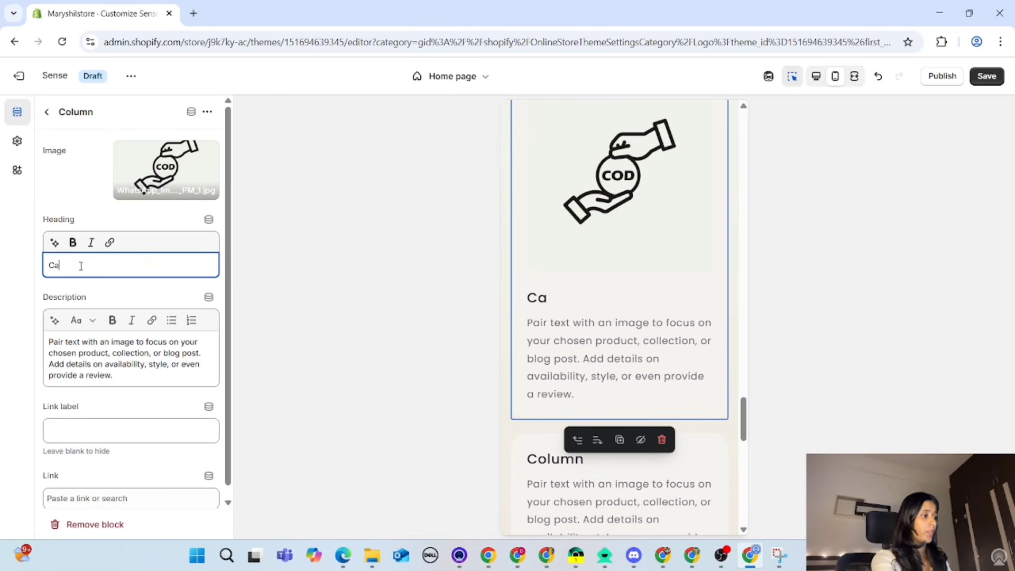
text(sh on)
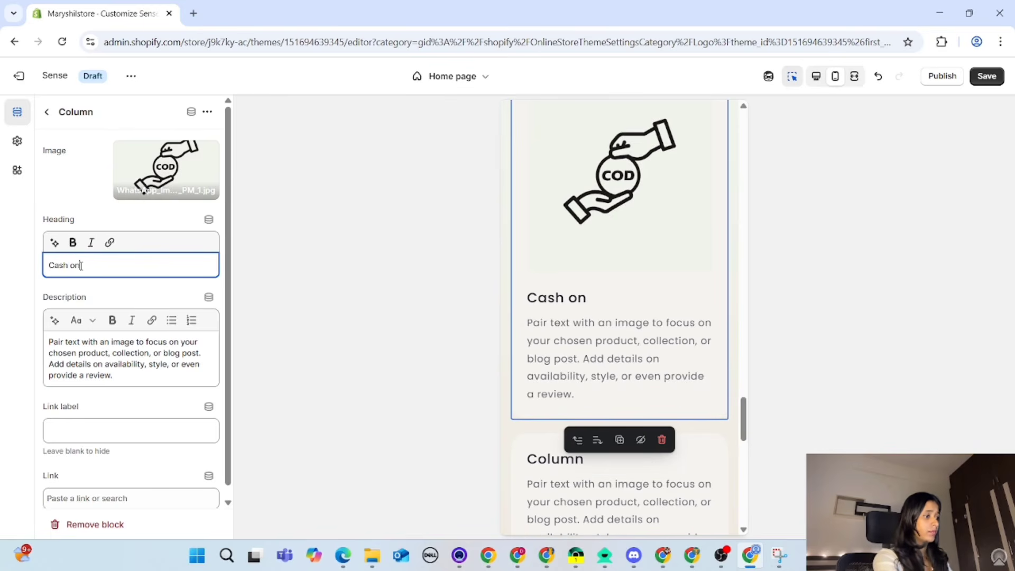
text( Deli)
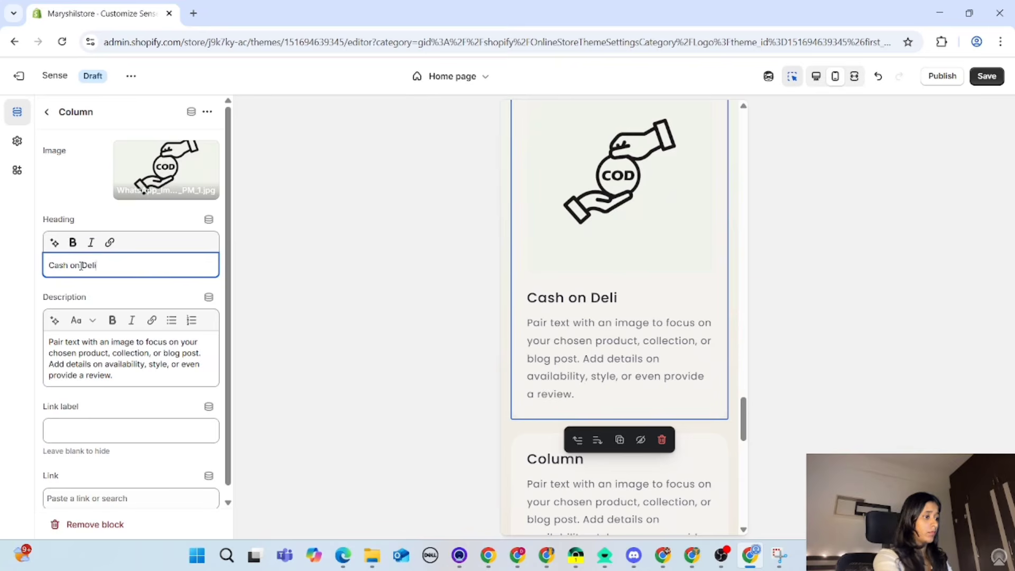
text(very)
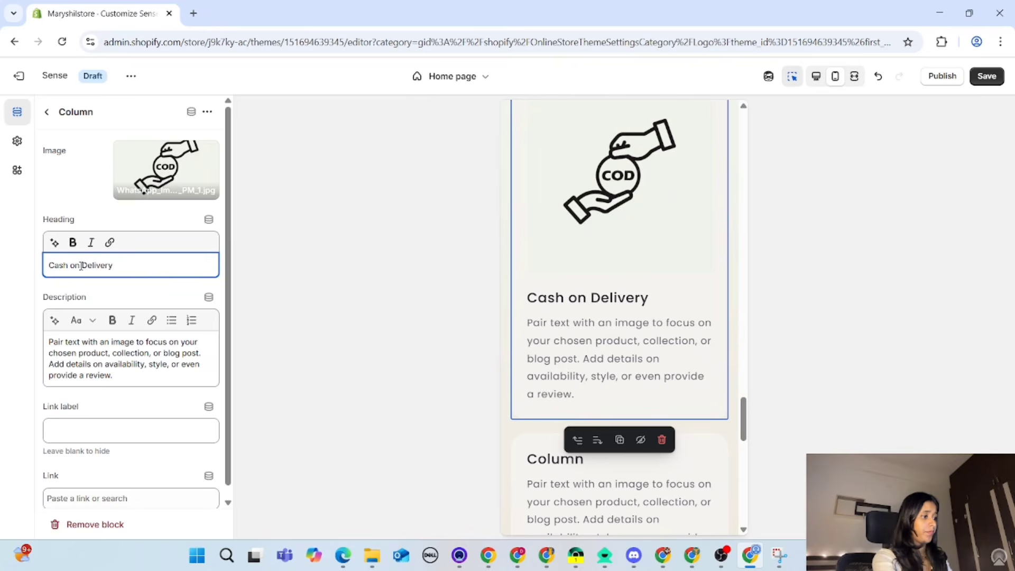
text( available)
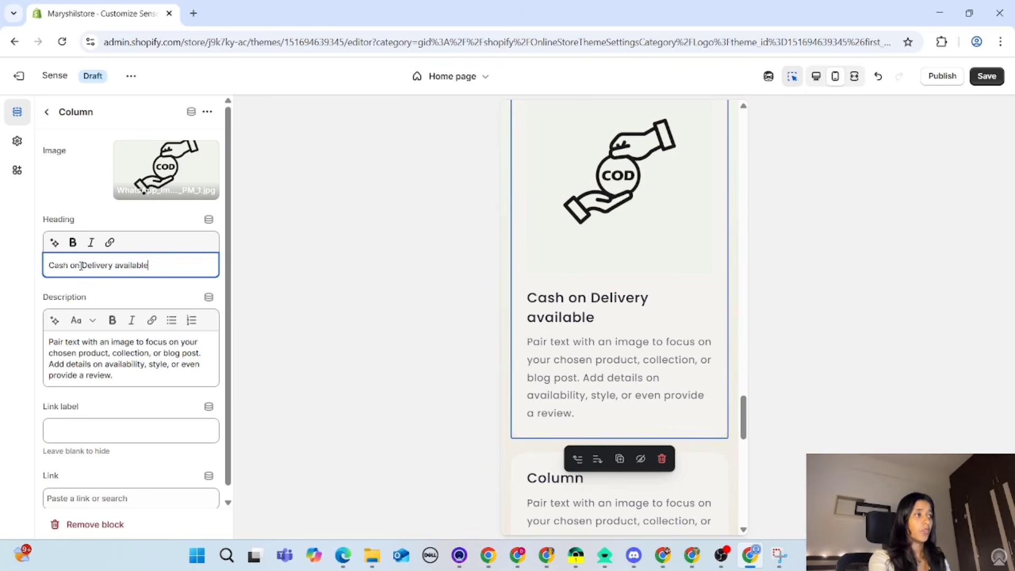
triple_click(126, 375)
key(BackSpace)
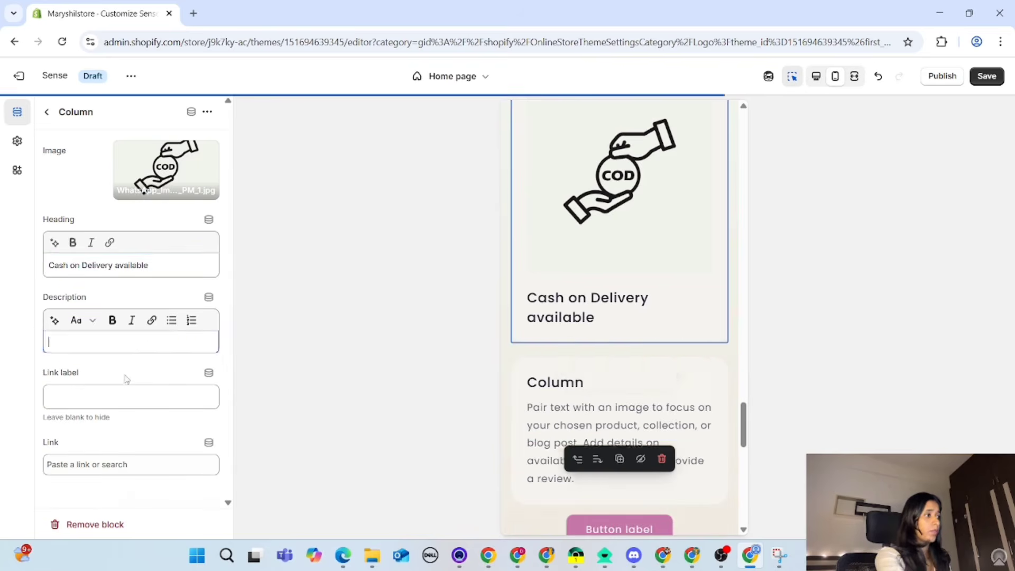
Step: Add the "24 Hours Service" picture from the file library as the image of the last column, below "Cash on Delivery available"
click(599, 417)
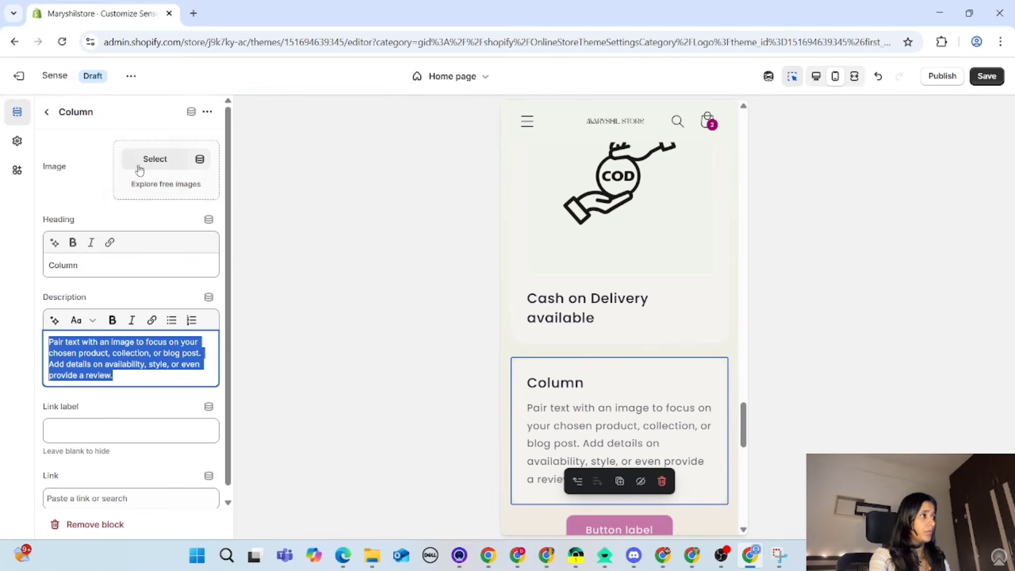
click(140, 168)
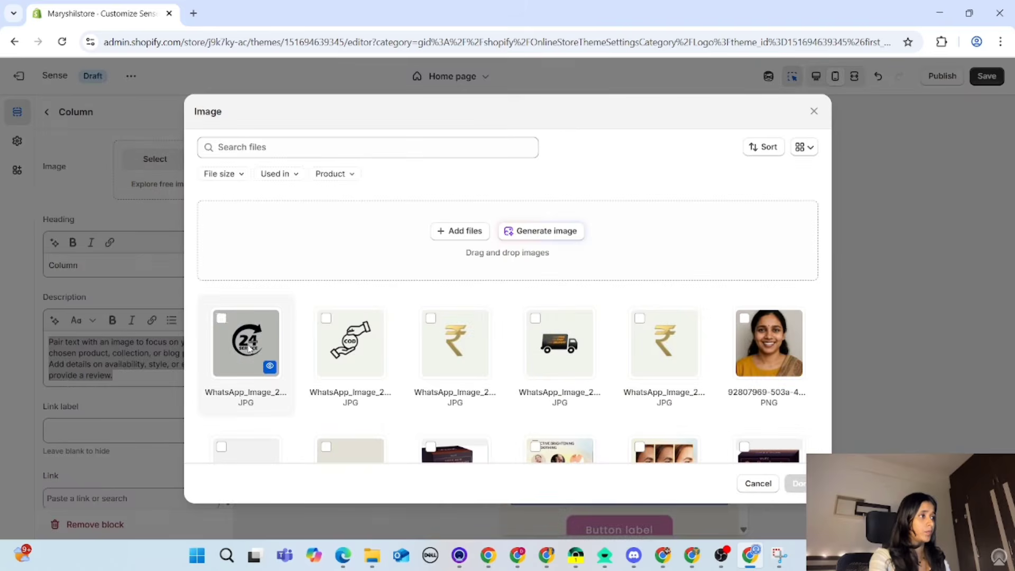
click(249, 348)
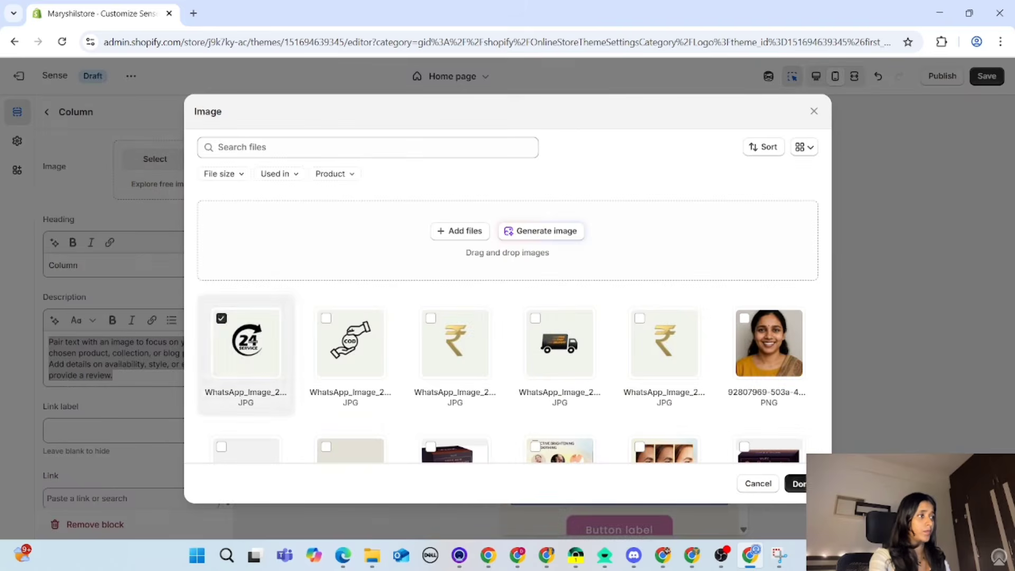
click(796, 483)
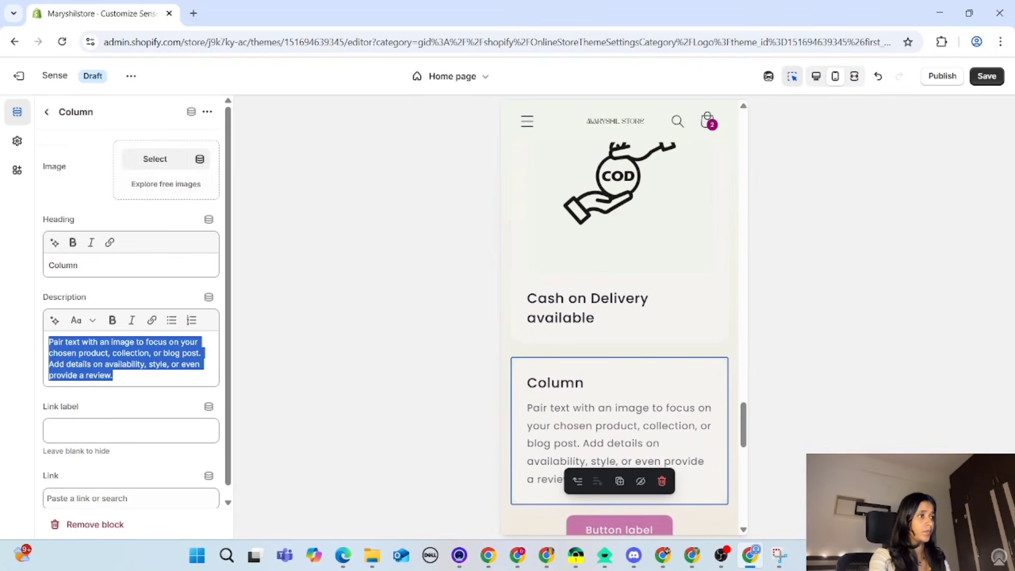
Step: Change the heading of the 24-hour service image column to "24/7 Support"
click(109, 270)
key(BackSpace)
key(BackSpace)
key(BackSpace)
key(BackSpace)
key(BackSpace)
key(BackSpace)
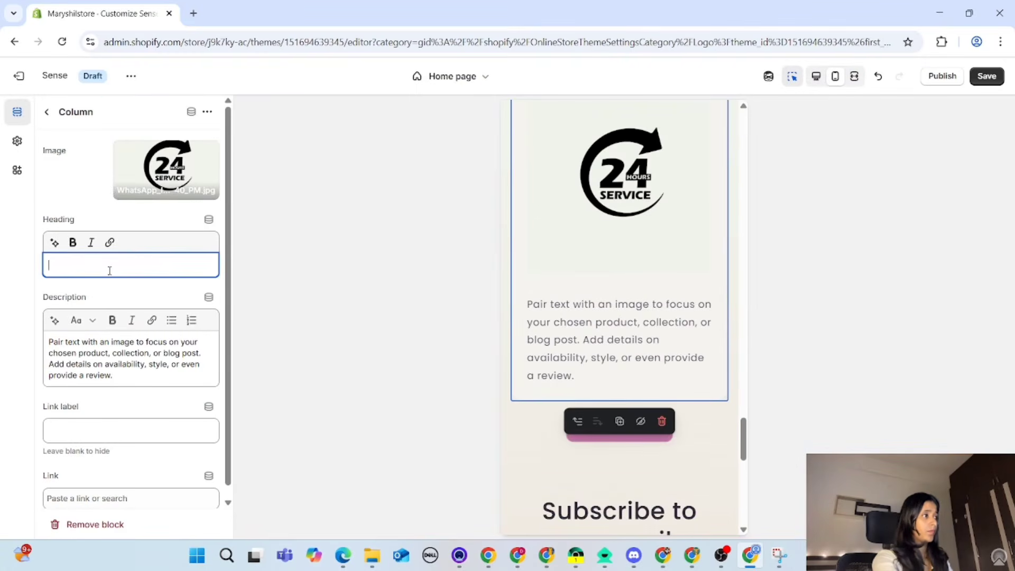
text(24)
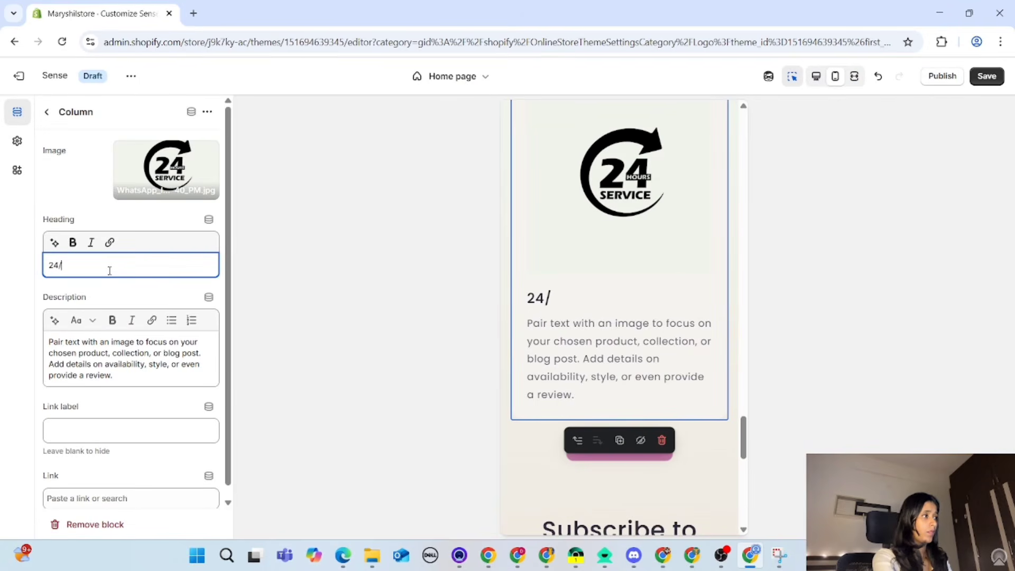
text(/7 Support)
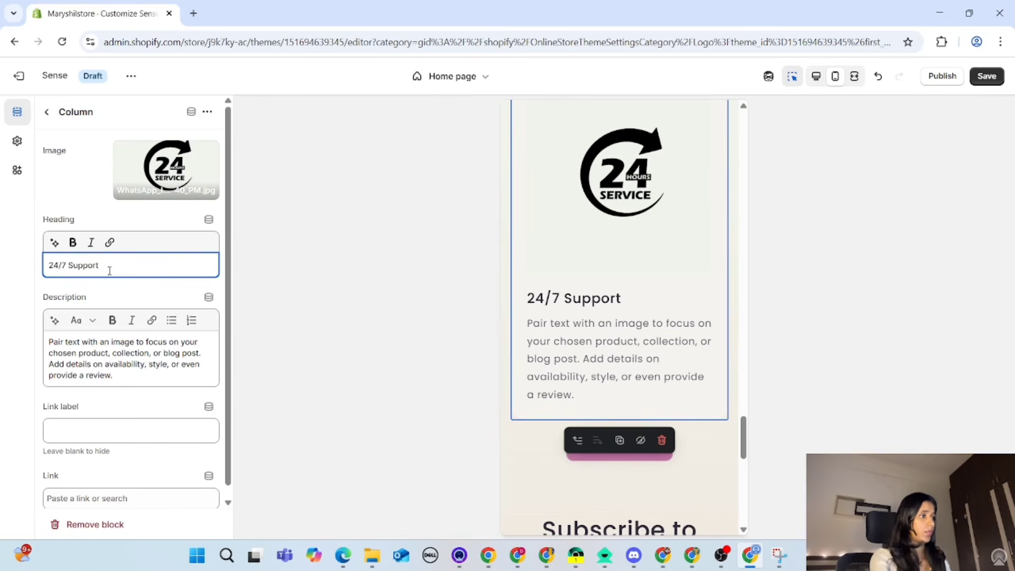
Step: Delete the placeholder description of the "24/7 Support" column
triple_click(126, 370)
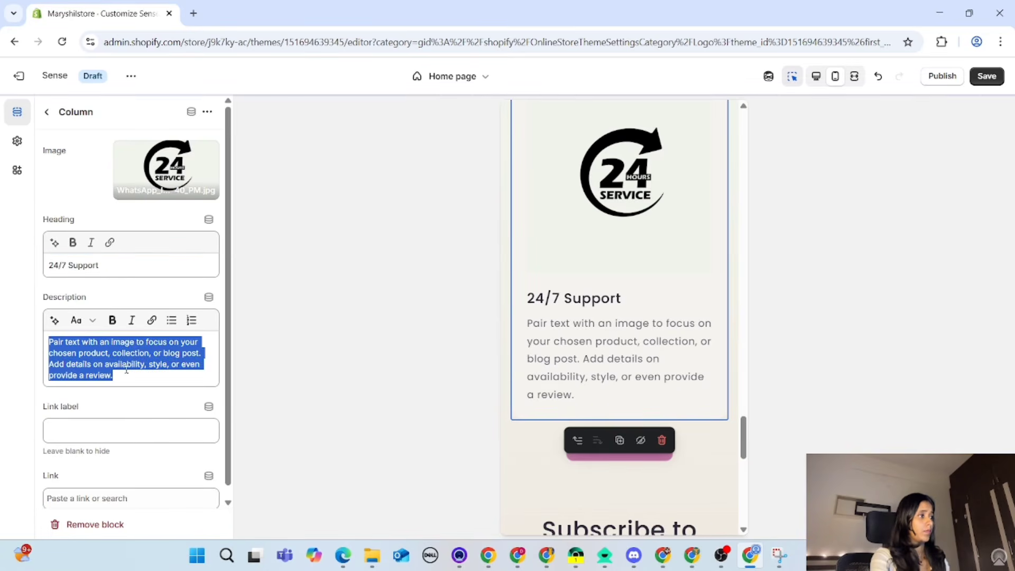
key(BackSpace)
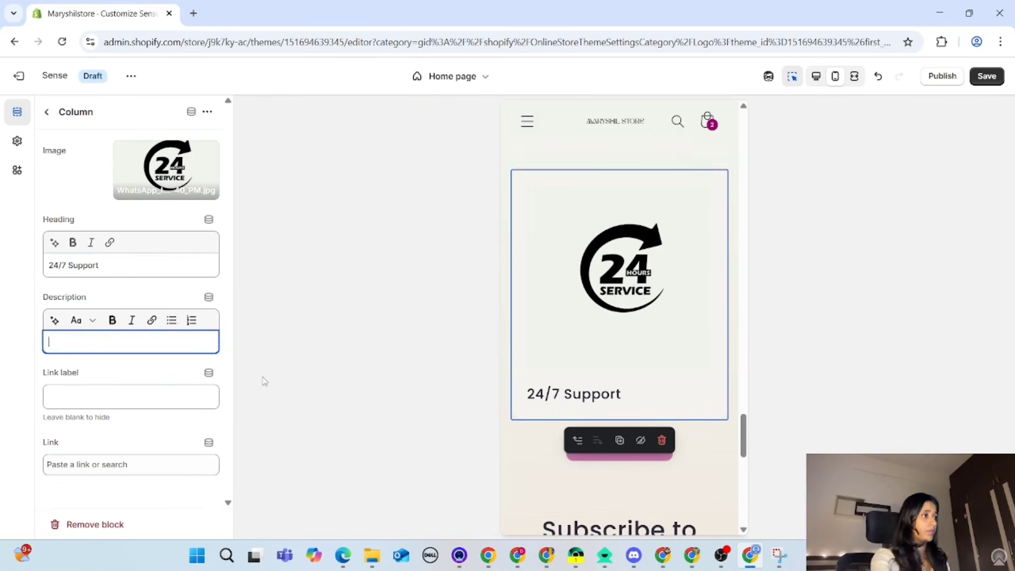
scroll(669, 359, up, 3)
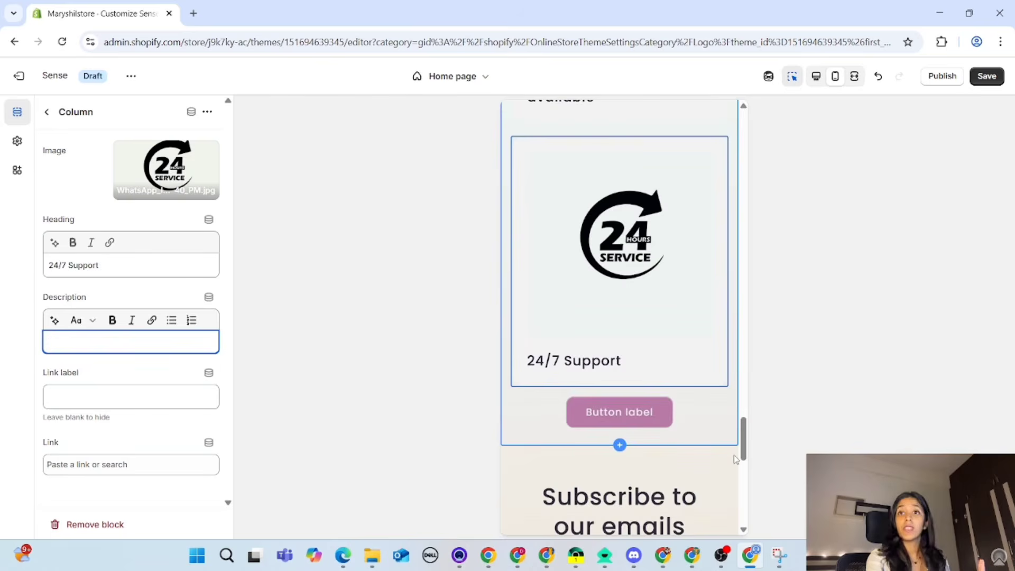
Step: Clear the placeholder button label of the "Why buy from us !" multicolumn section
click(654, 416)
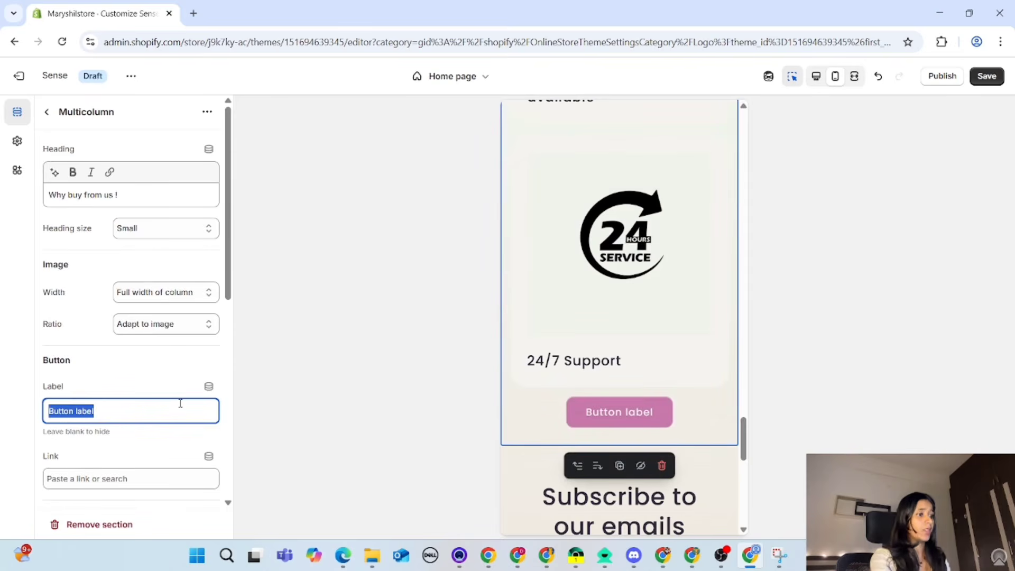
click(128, 413)
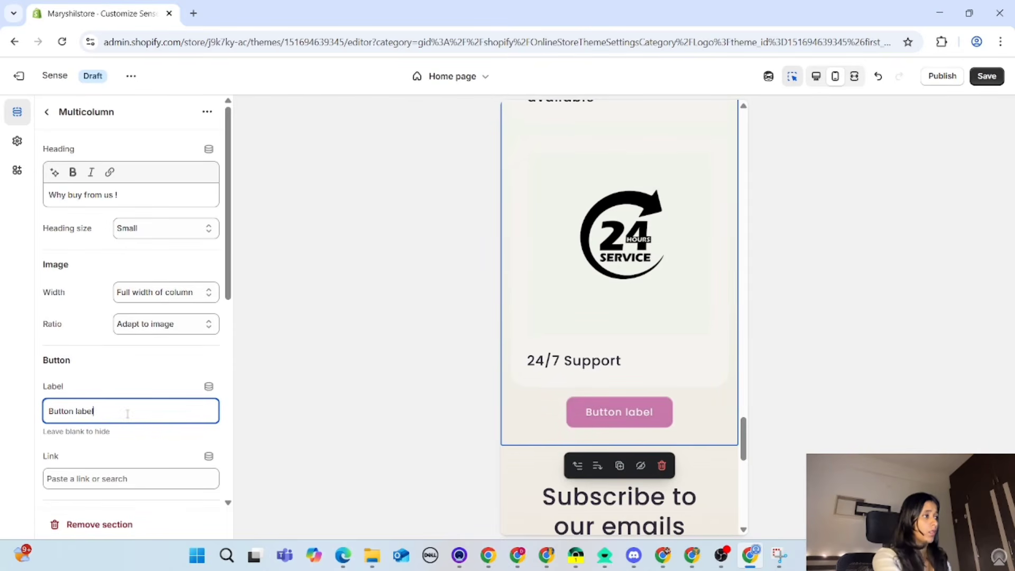
key(BackSpace)
key(BackSpace)
key(BackSpace)
key(BackSpace)
key(BackSpace)
key(BackSpace)
key(BackSpace)
key(BackSpace)
key(BackSpace)
key(BackSpace)
key(BackSpace)
key(BackSpace)
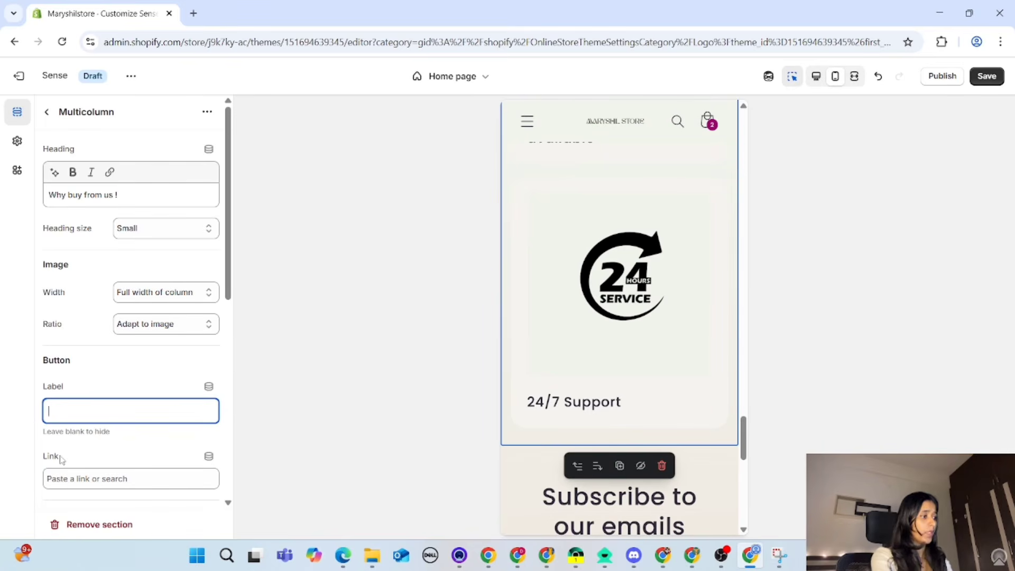
text(Show )
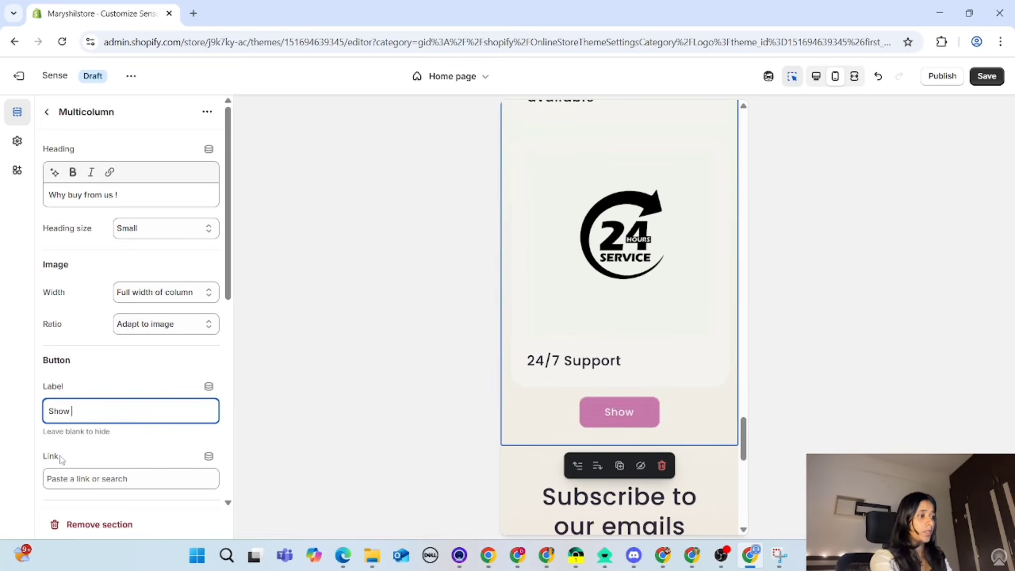
text(now)
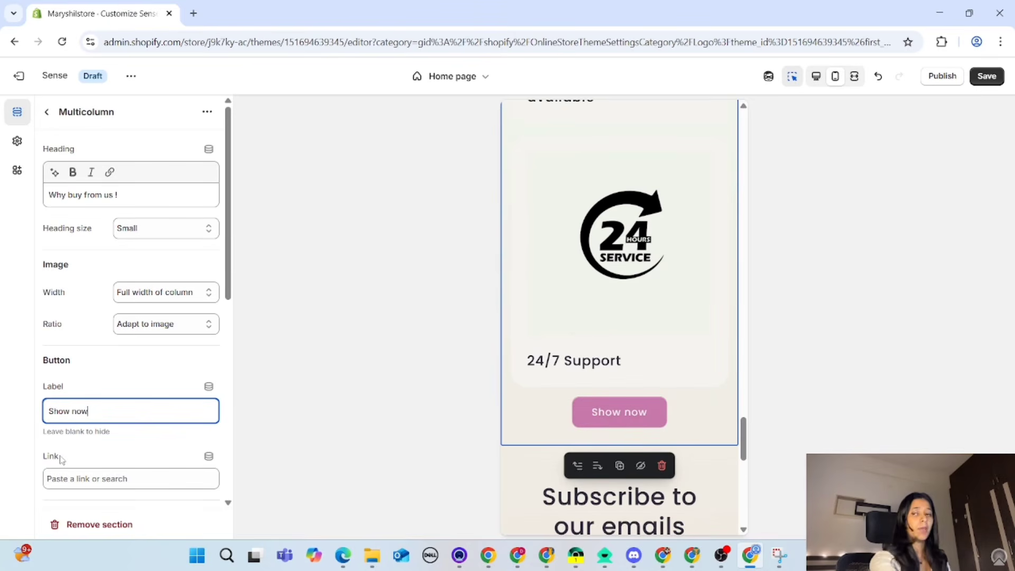
key(BackSpace)
key(BackSpace)
key(BackSpace)
key(BackSpace)
key(BackSpace)
key(BackSpace)
key(BackSpace)
key(BackSpace)
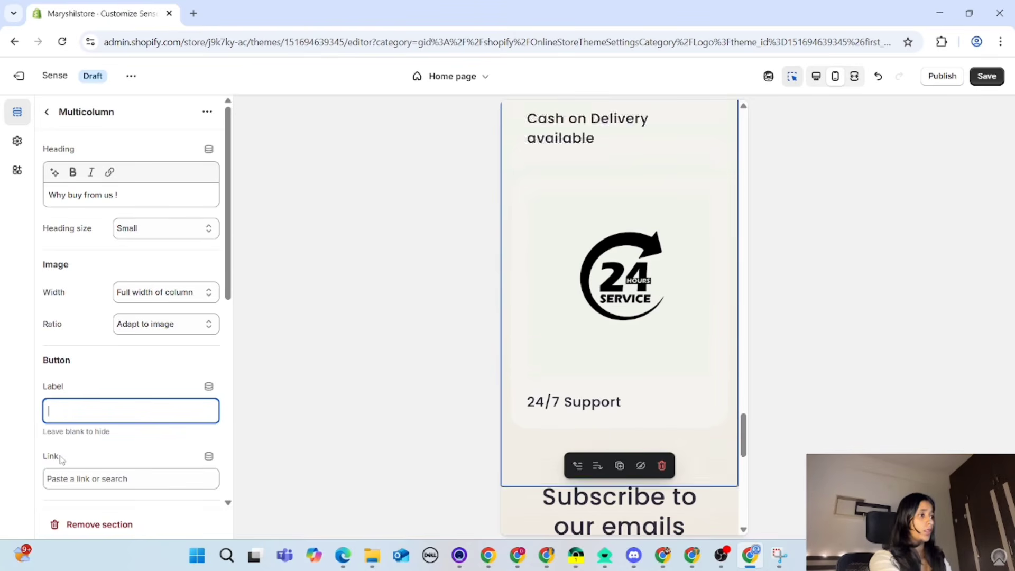
click(307, 433)
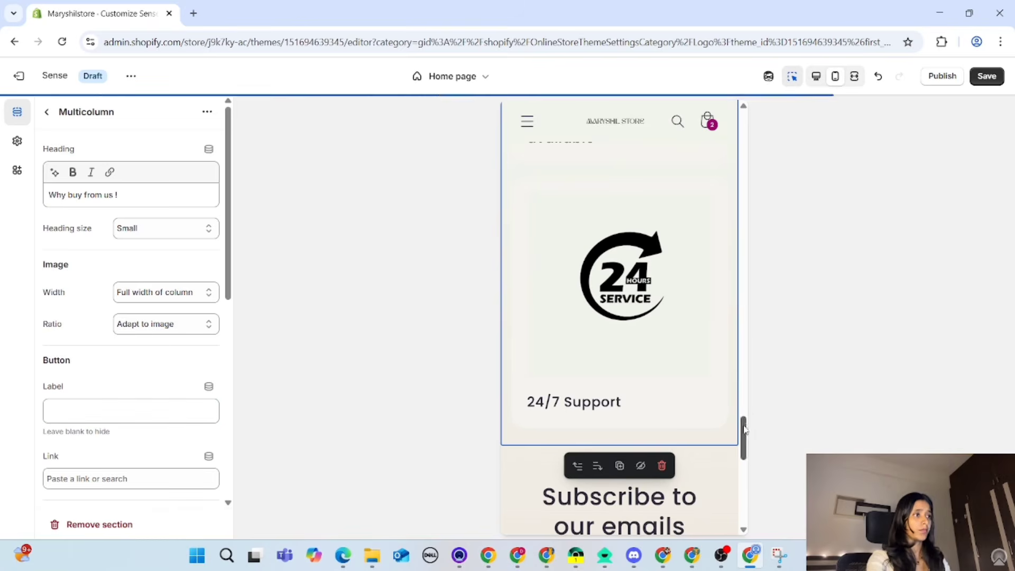
Step: Examine how the four columns of the "Why buy from us !" section are arranged in the mobile and desktop previews
scroll(627, 403, up, 5)
scroll(627, 403, up, 10)
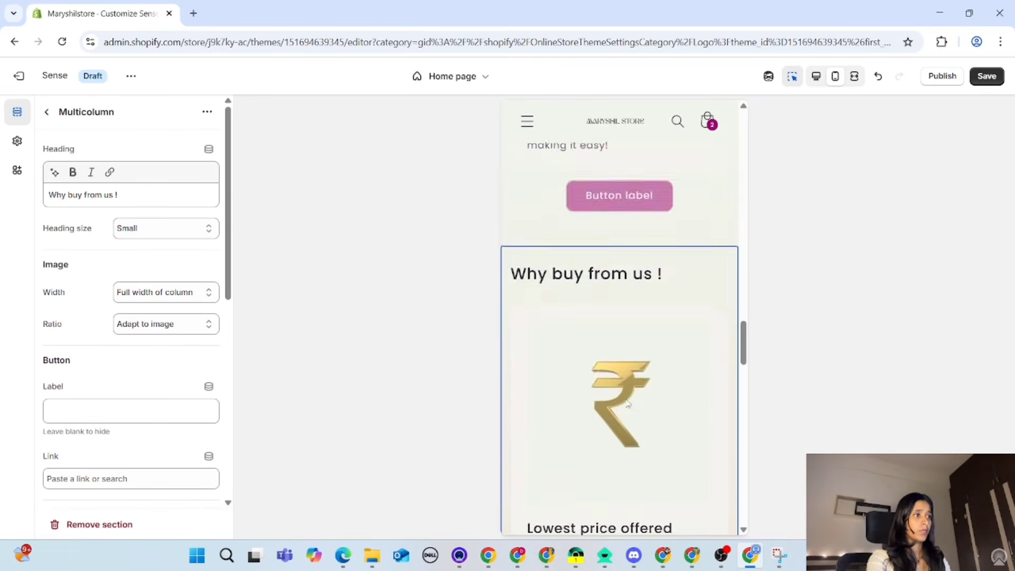
scroll(627, 403, down, 6)
scroll(627, 403, down, 10)
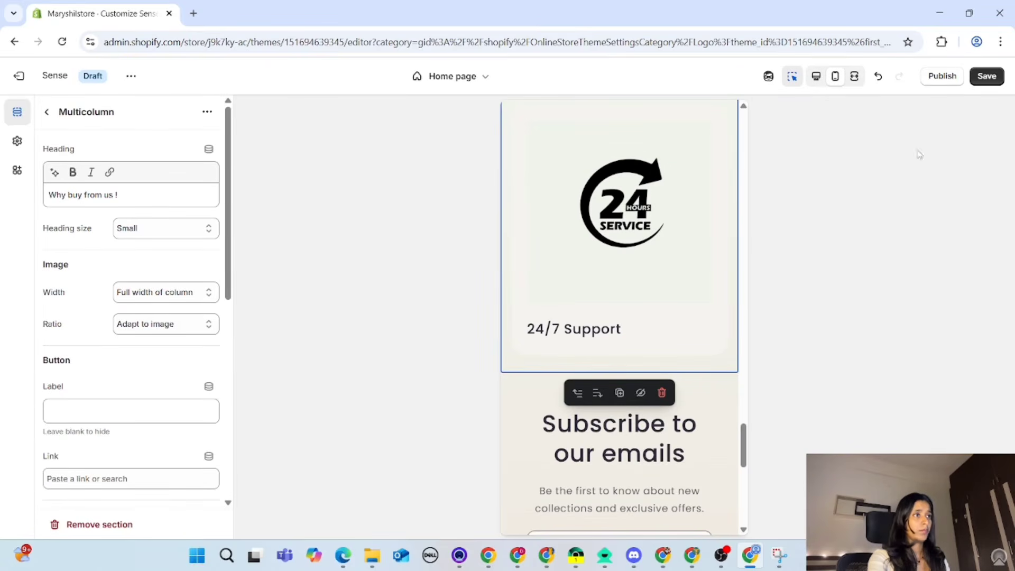
click(818, 83)
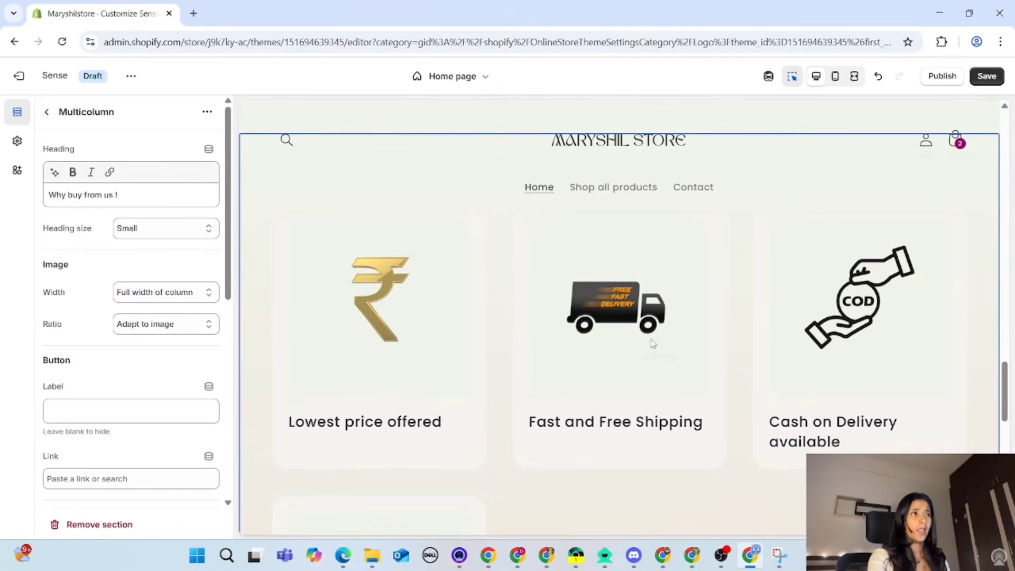
scroll(654, 344, down, 4)
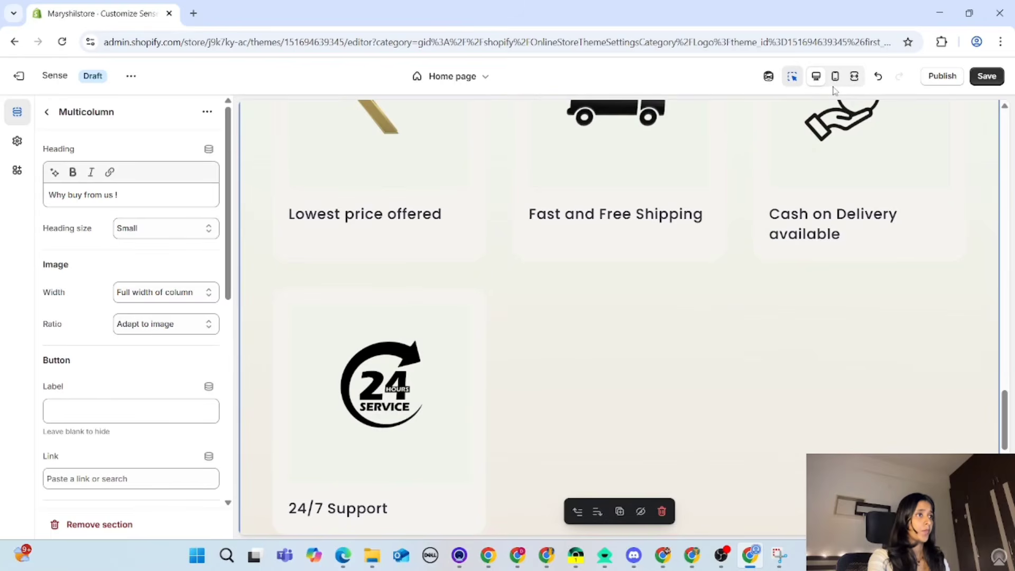
click(836, 77)
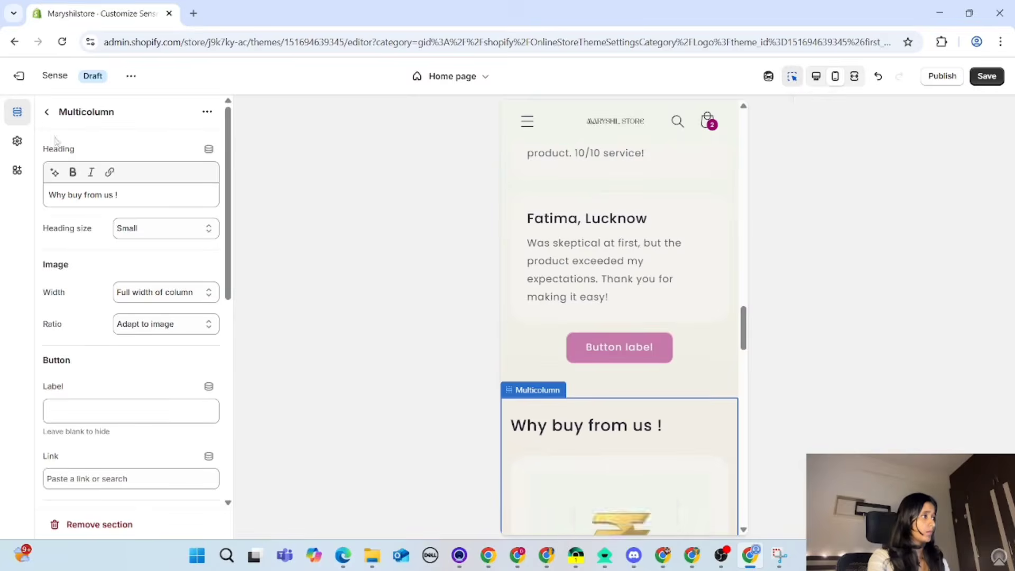
Step: Set the layout of the "Why buy from us !" section to 4 columns and check it in the desktop preview
scroll(111, 303, down, 5)
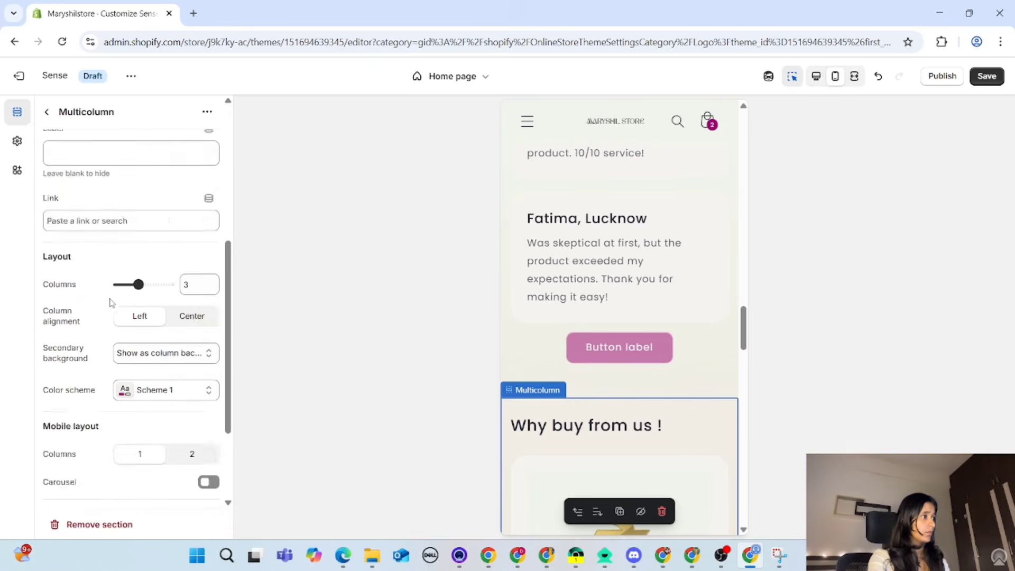
scroll(111, 303, down, 3)
scroll(112, 303, down, 1)
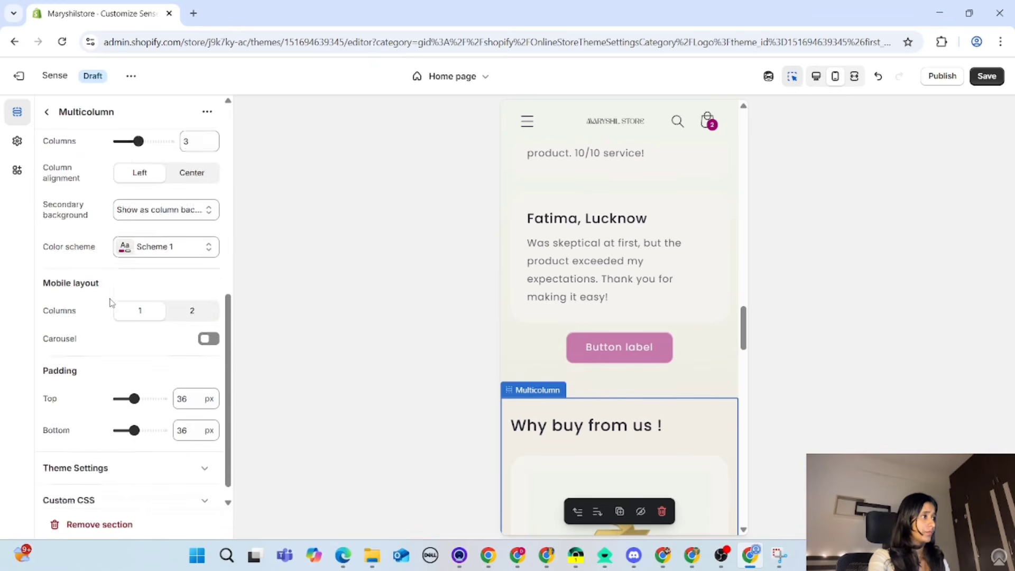
scroll(111, 302, up, 3)
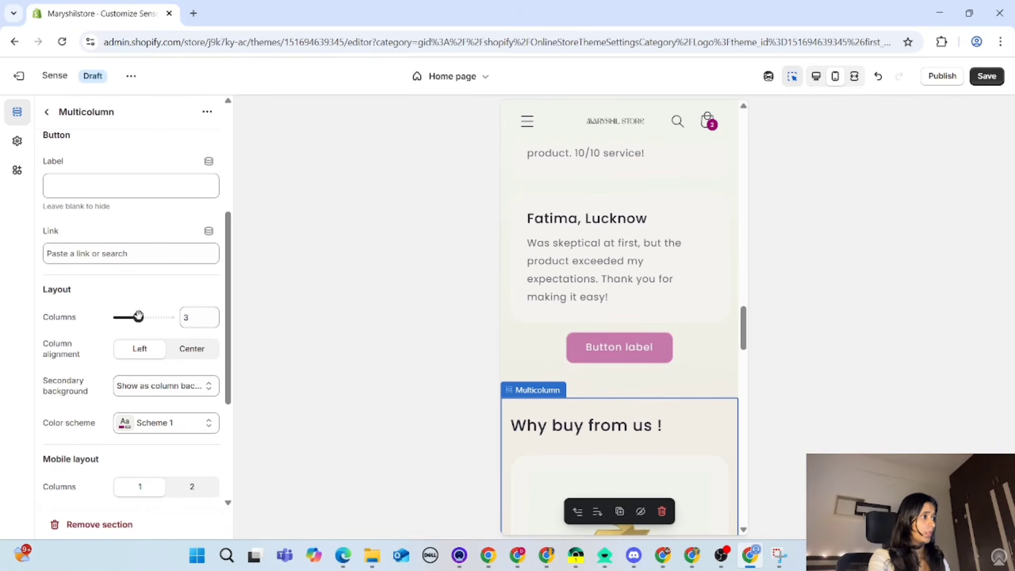
click(189, 322)
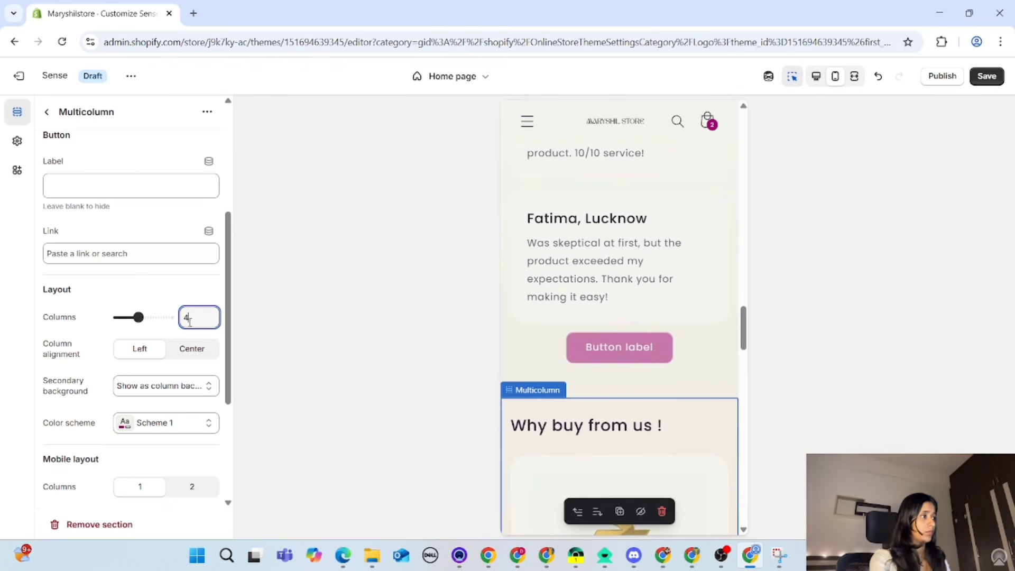
text(4)
click(336, 330)
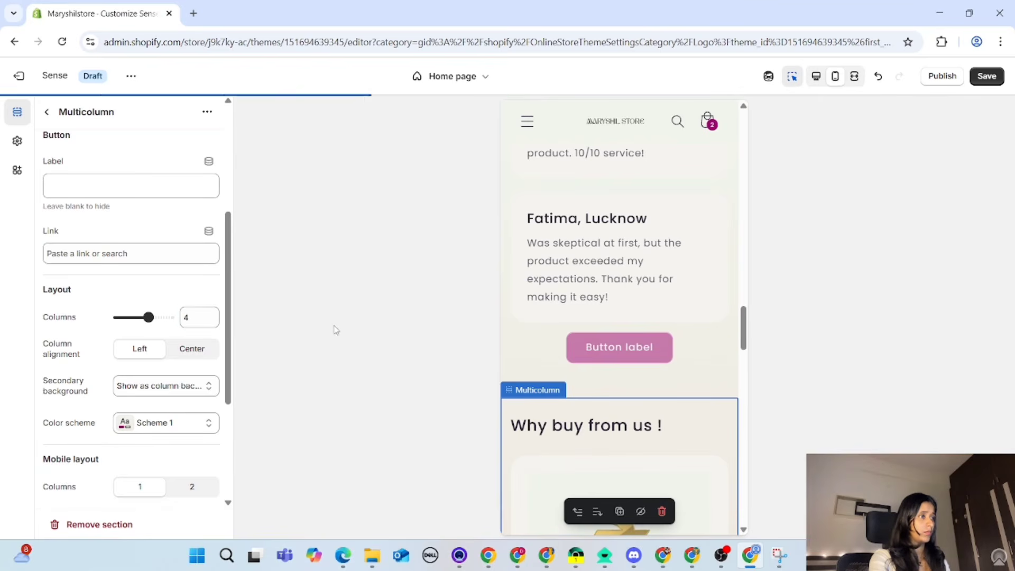
click(816, 76)
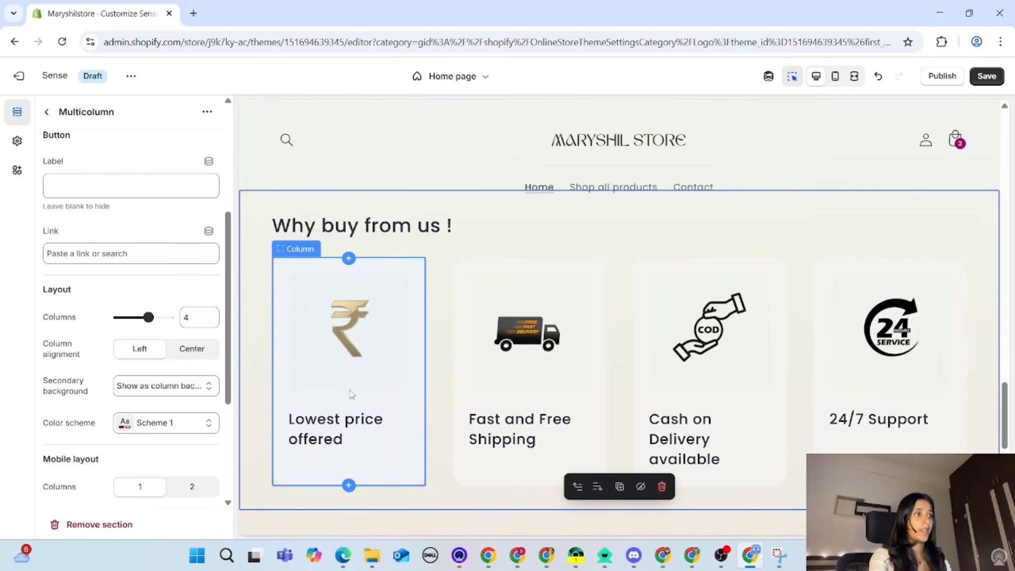
scroll(350, 396, down, 4)
scroll(473, 278, up, 3)
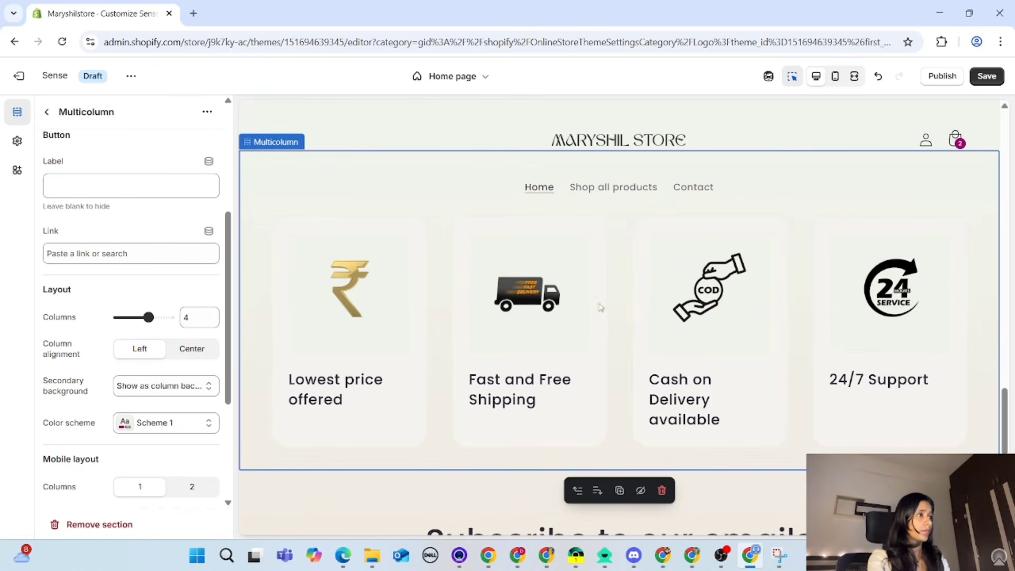
Step: Return to the home page's section list and review the whole page in the mobile preview, from the announcement bar to the footer
click(836, 76)
scroll(634, 356, up, 5)
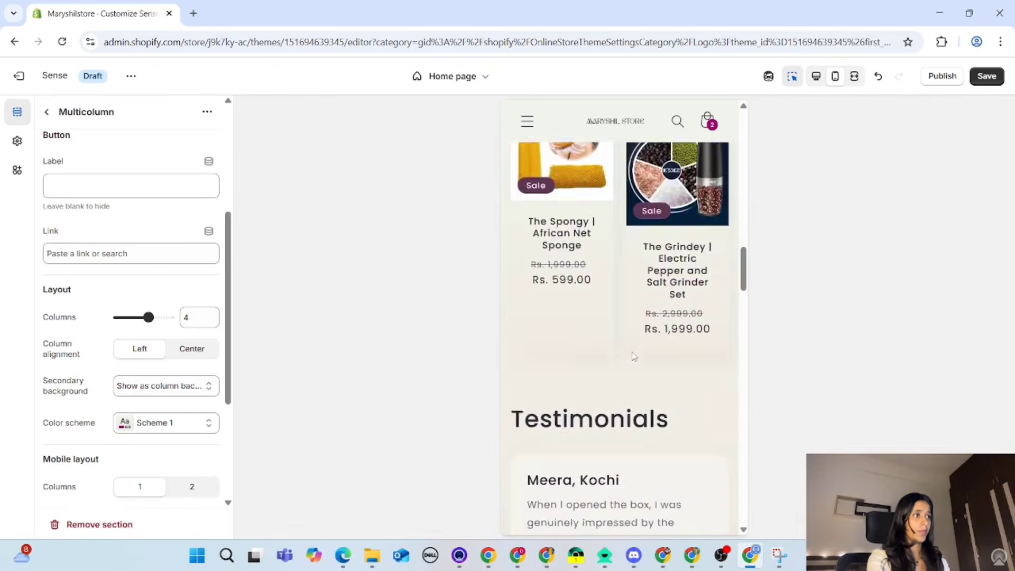
scroll(634, 356, up, 10)
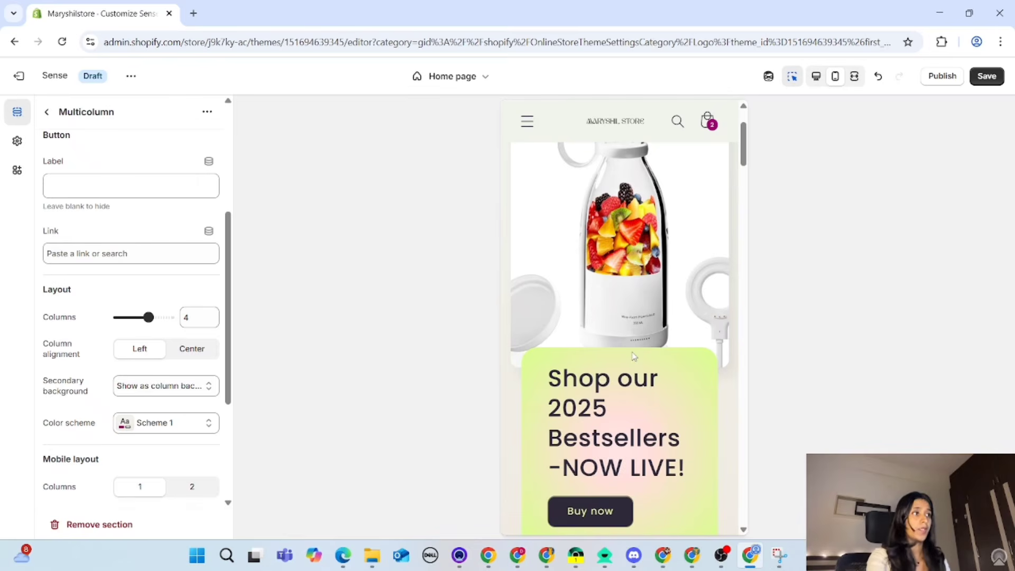
scroll(634, 356, up, 2)
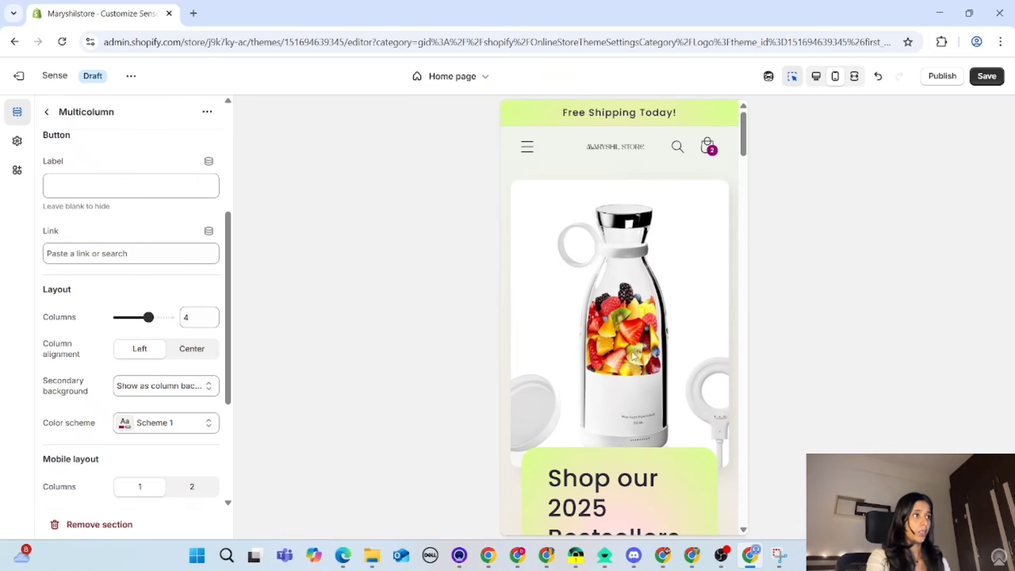
click(48, 112)
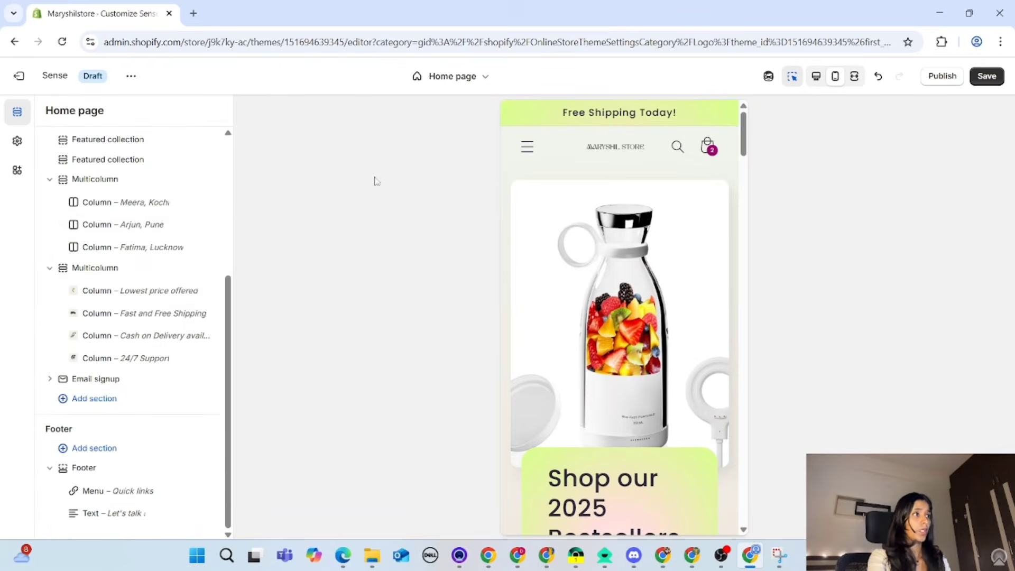
scroll(172, 225, up, 5)
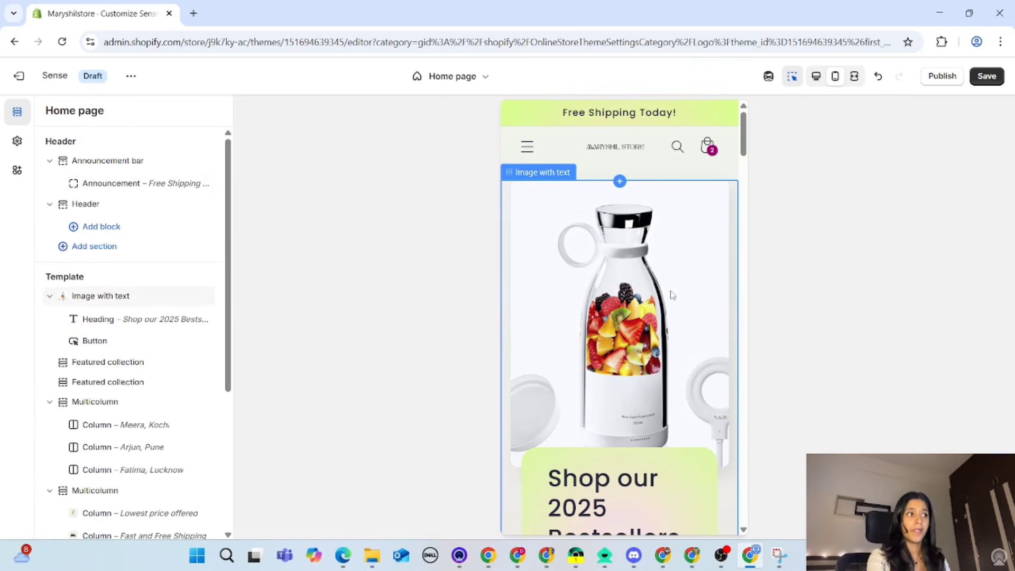
scroll(521, 296, down, 3)
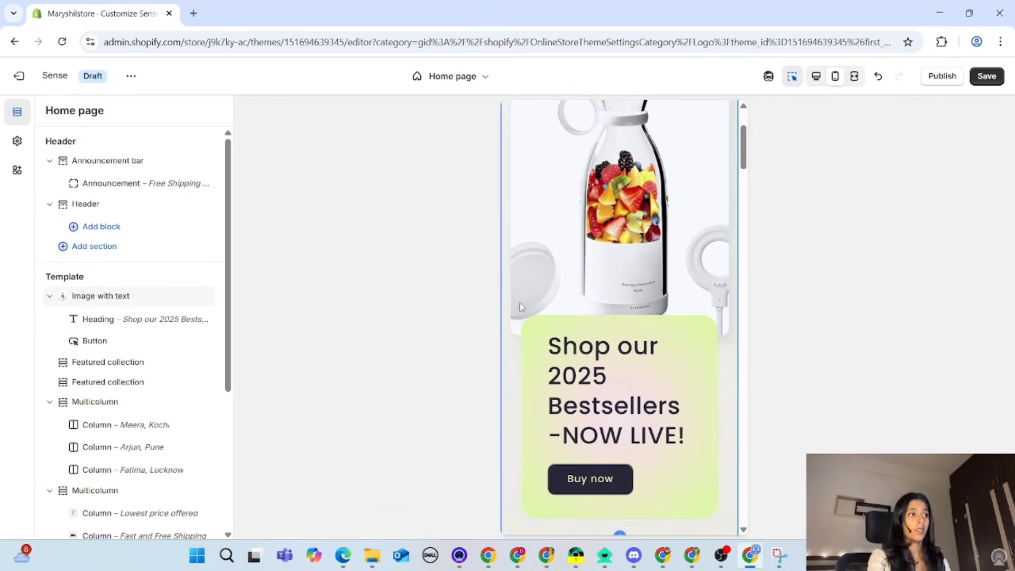
scroll(571, 453, down, 5)
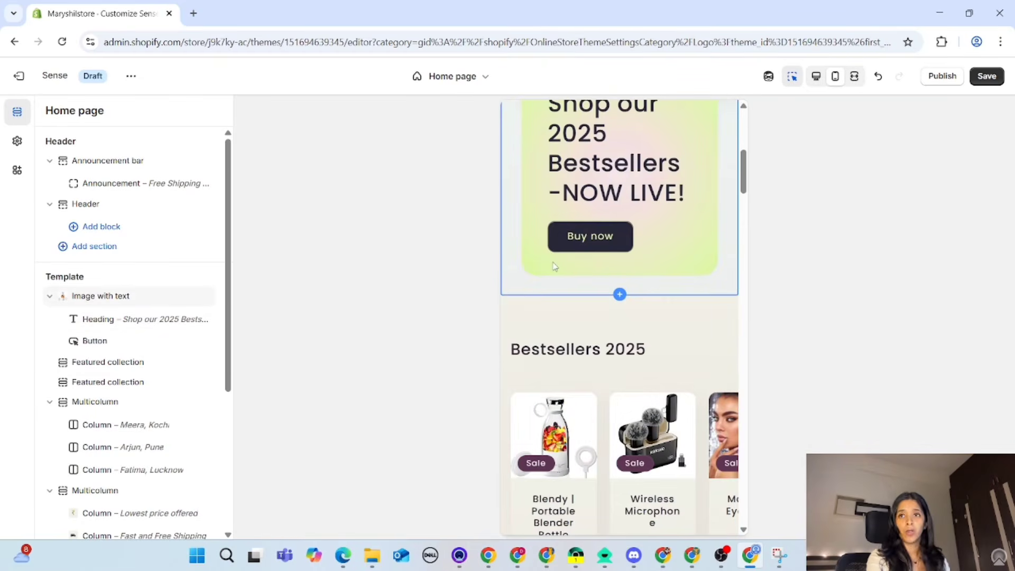
scroll(554, 266, down, 3)
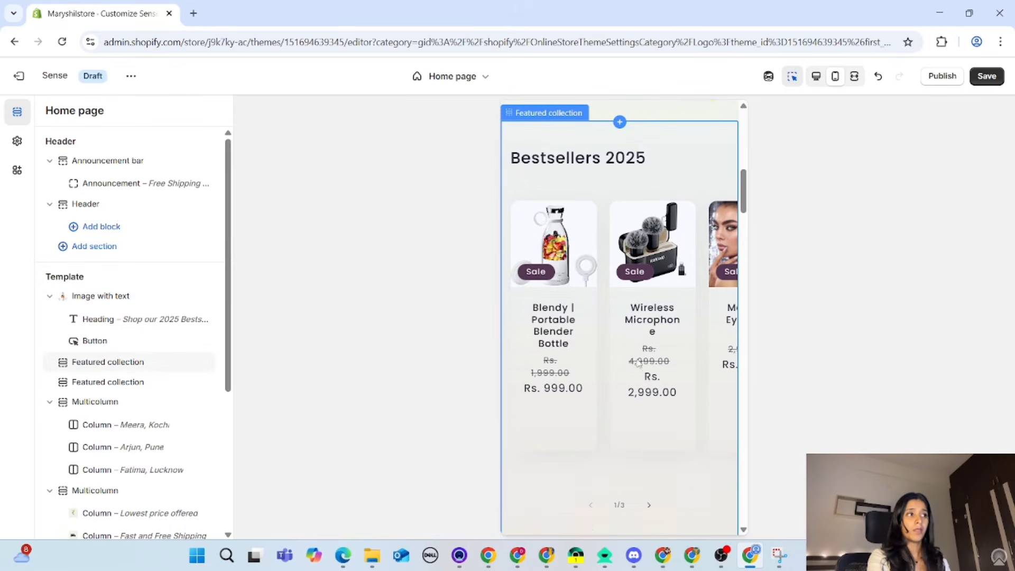
scroll(639, 363, down, 7)
scroll(639, 363, down, 8)
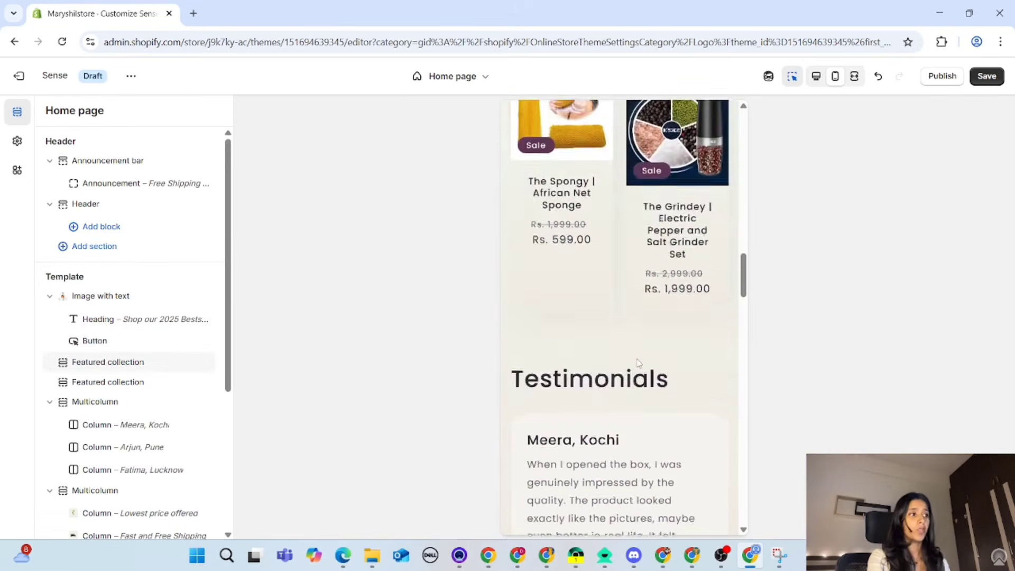
scroll(638, 362, down, 10)
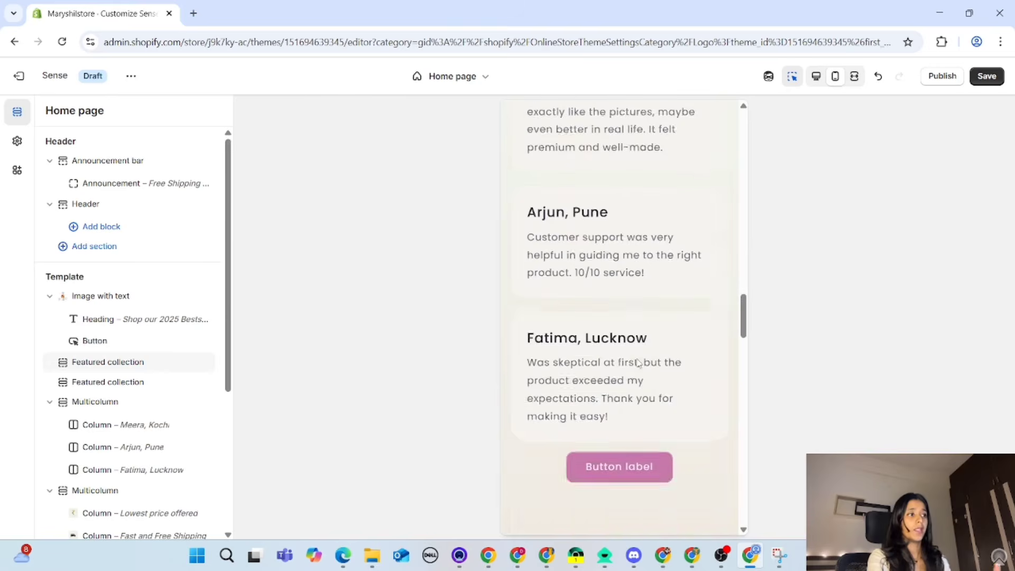
scroll(638, 363, down, 12)
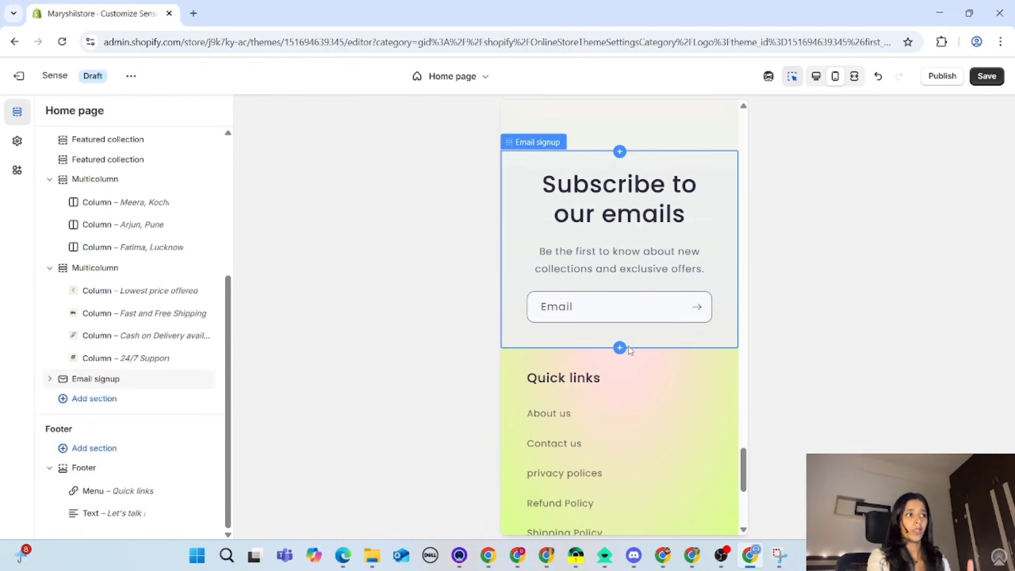
scroll(630, 350, down, 5)
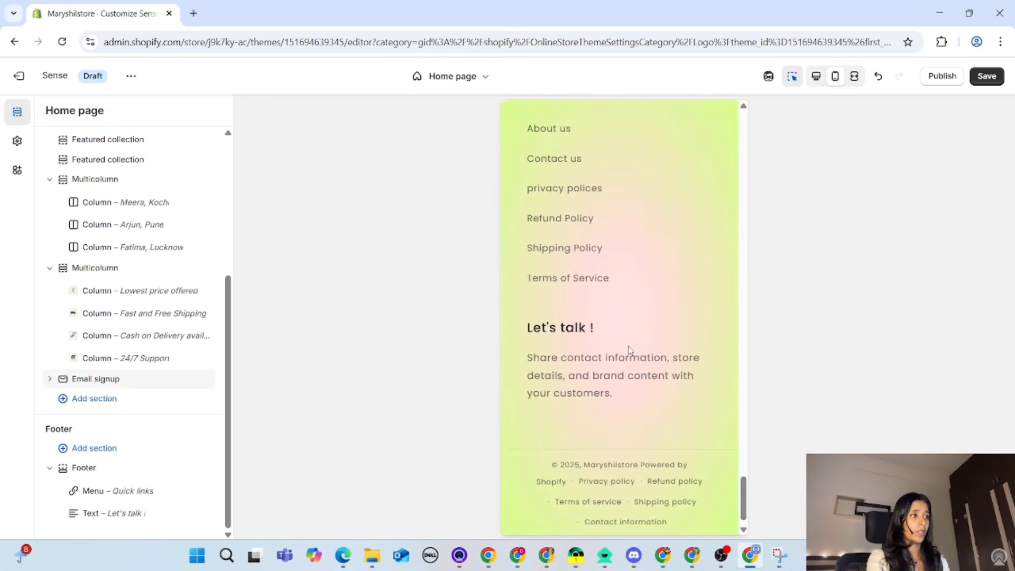
scroll(621, 341, up, 1)
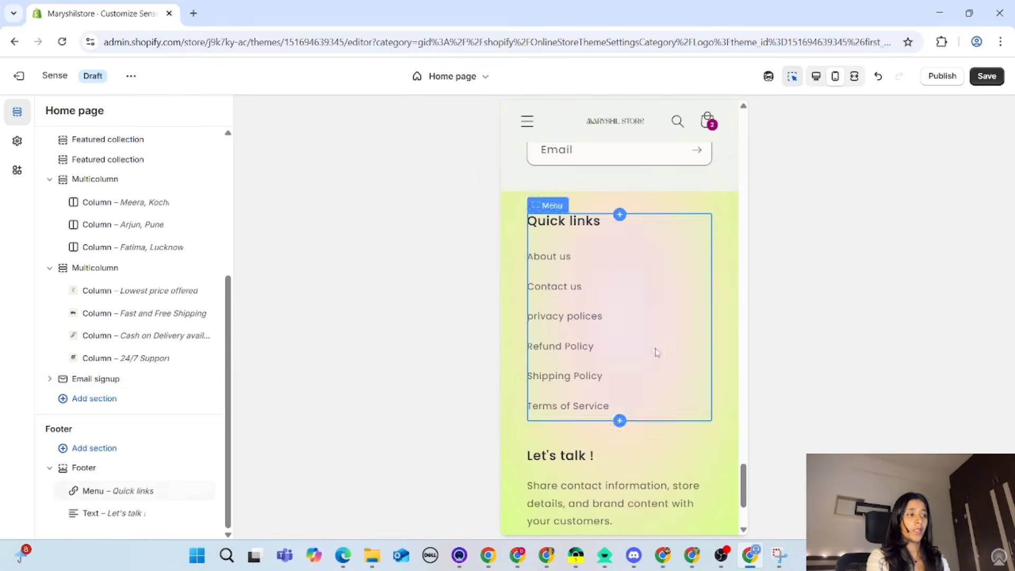
Step: Finish checking the footer and upper sections in the mobile preview, and save the home page customizations
scroll(623, 371, down, 2)
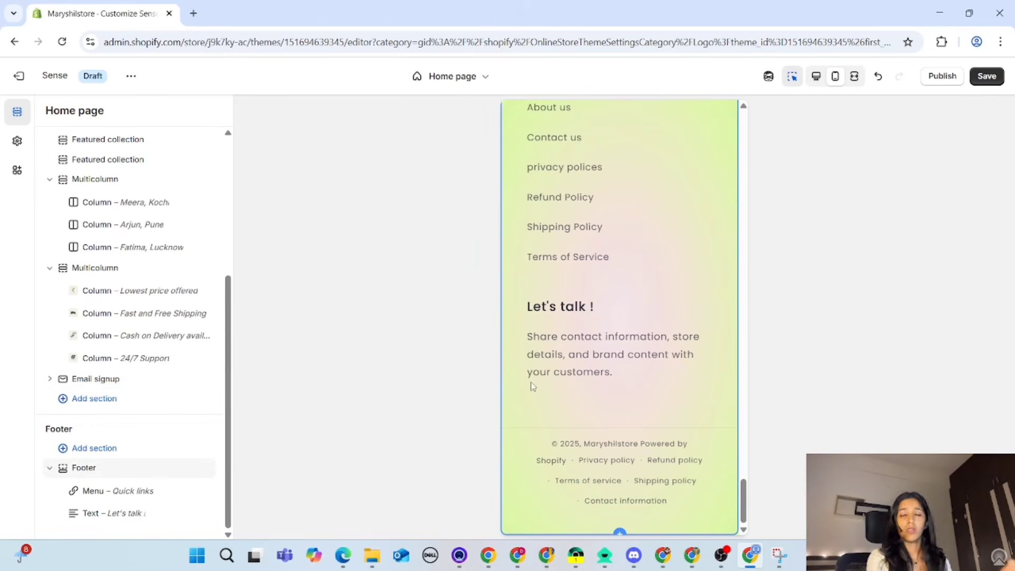
scroll(531, 383, up, 15)
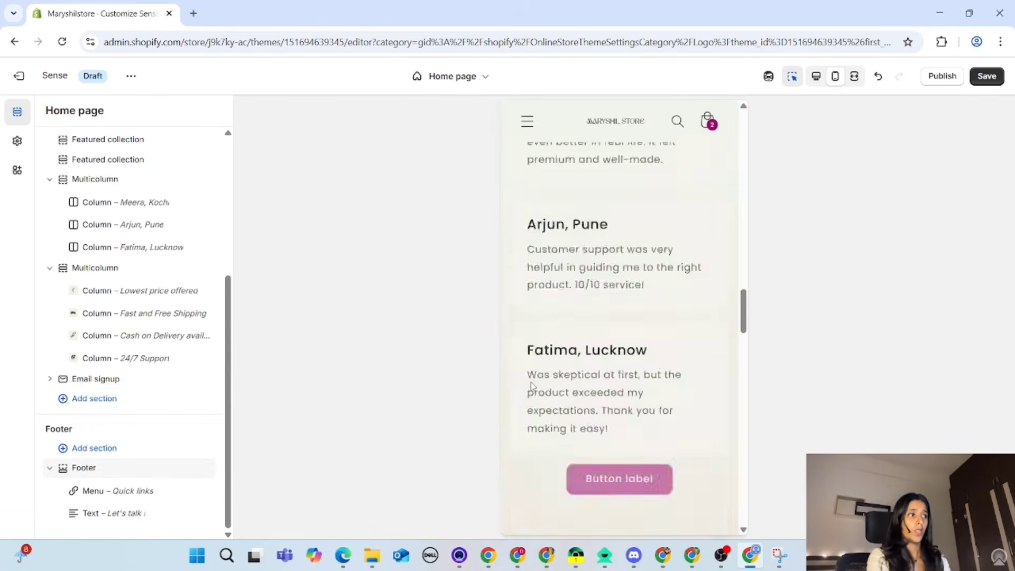
scroll(533, 387, up, 4)
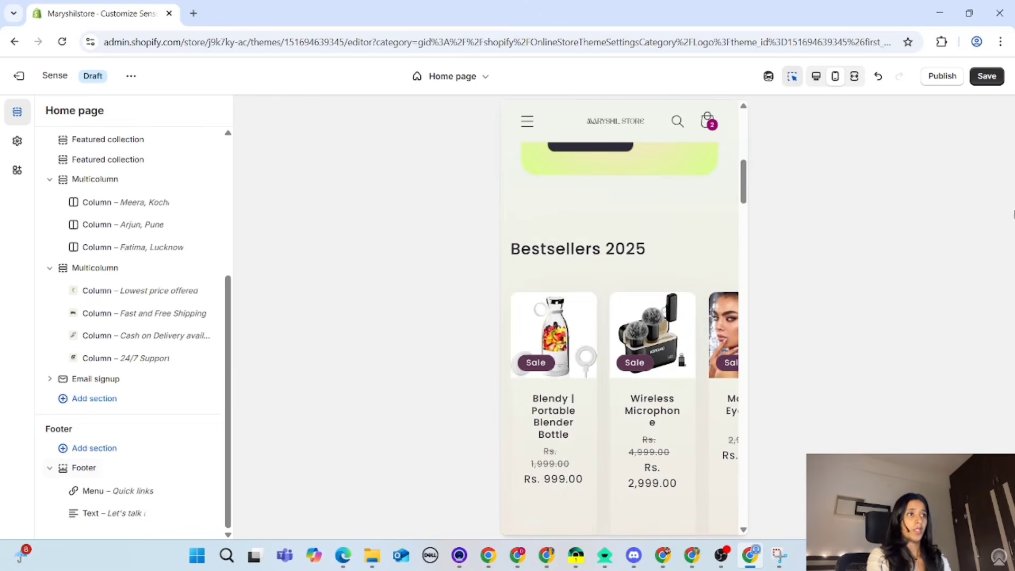
click(986, 78)
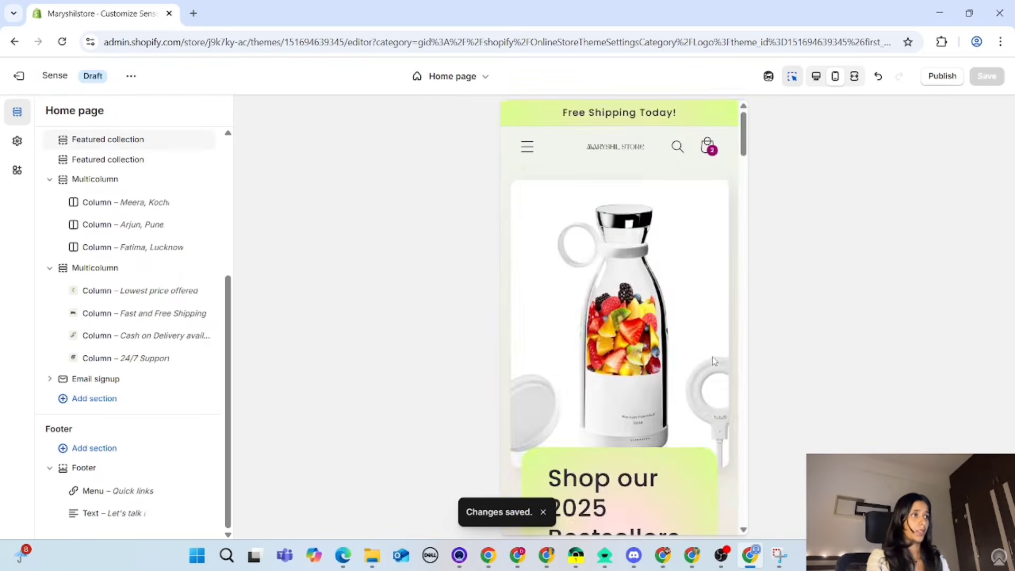
scroll(714, 361, up, 12)
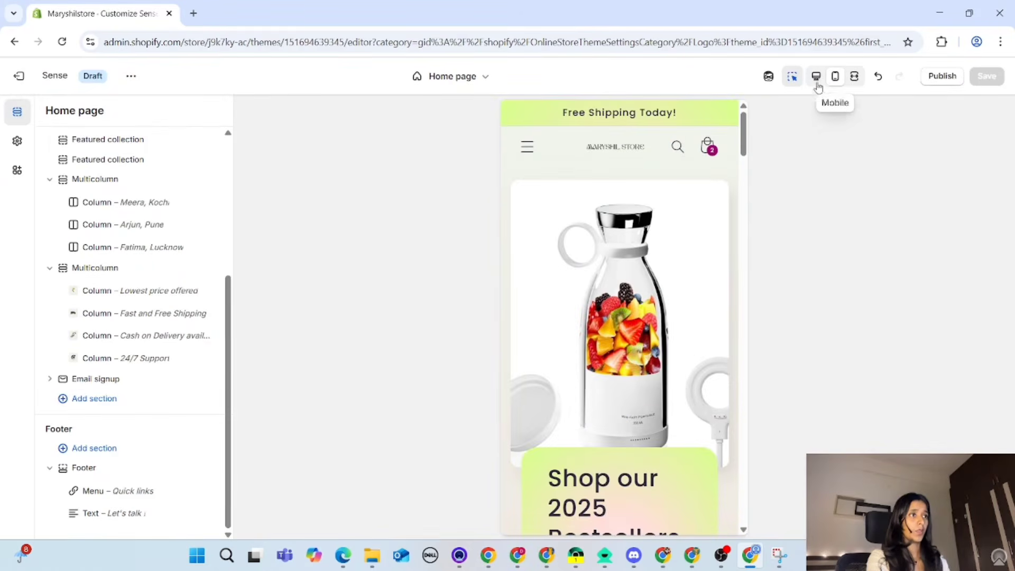
Step: Review the saved home page in the desktop preview, from the announcement bar and bestseller banner down to the footer
click(818, 77)
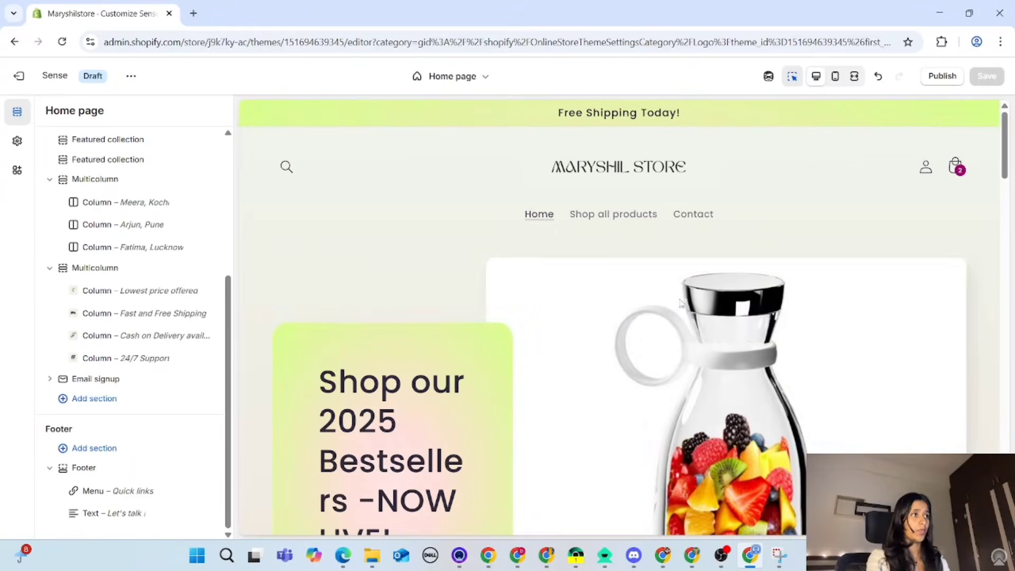
scroll(644, 333, down, 15)
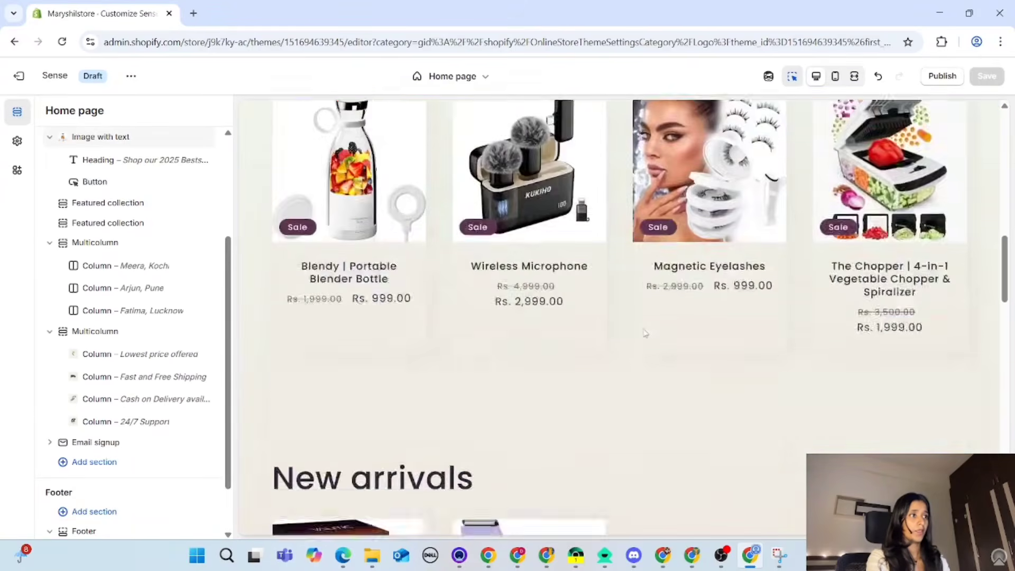
scroll(645, 333, down, 10)
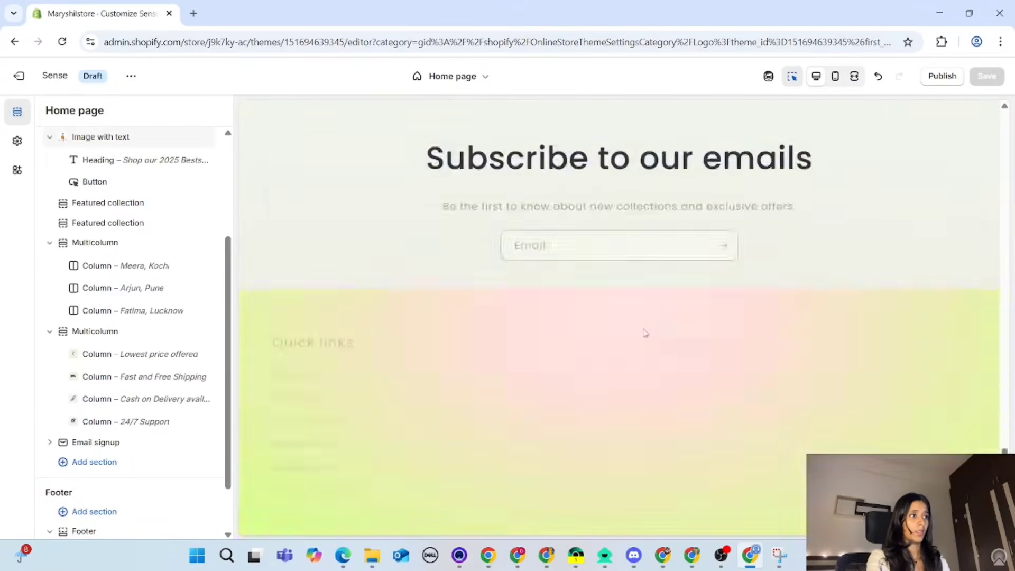
scroll(645, 333, down, 8)
scroll(645, 333, up, 12)
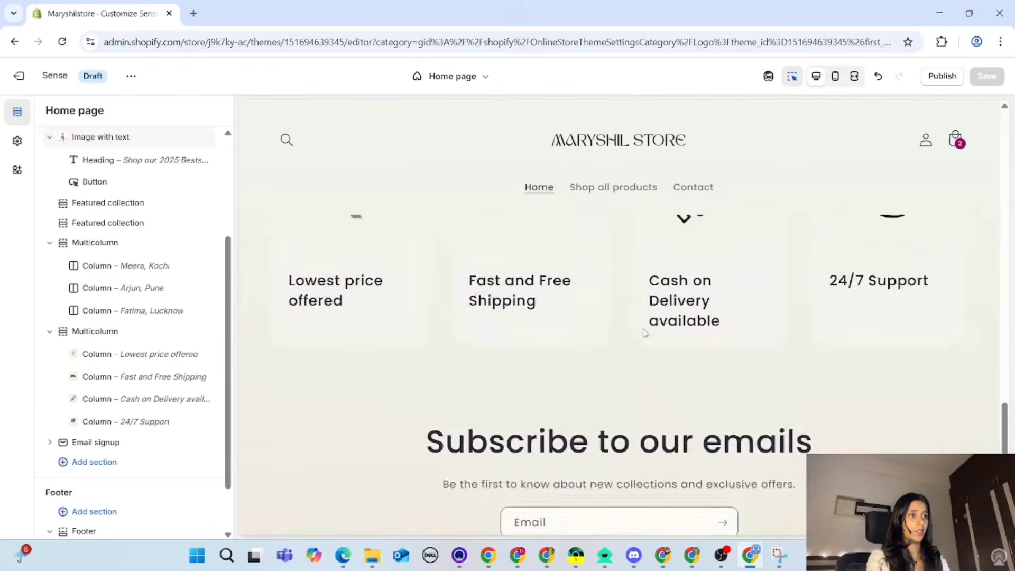
scroll(646, 333, up, 4)
scroll(645, 333, up, 10)
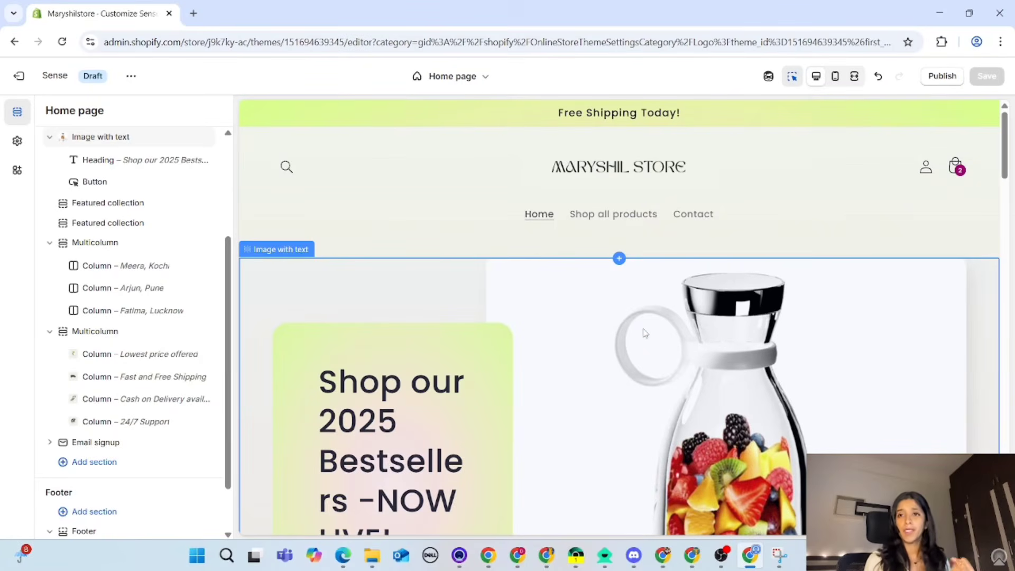
scroll(645, 333, down, 5)
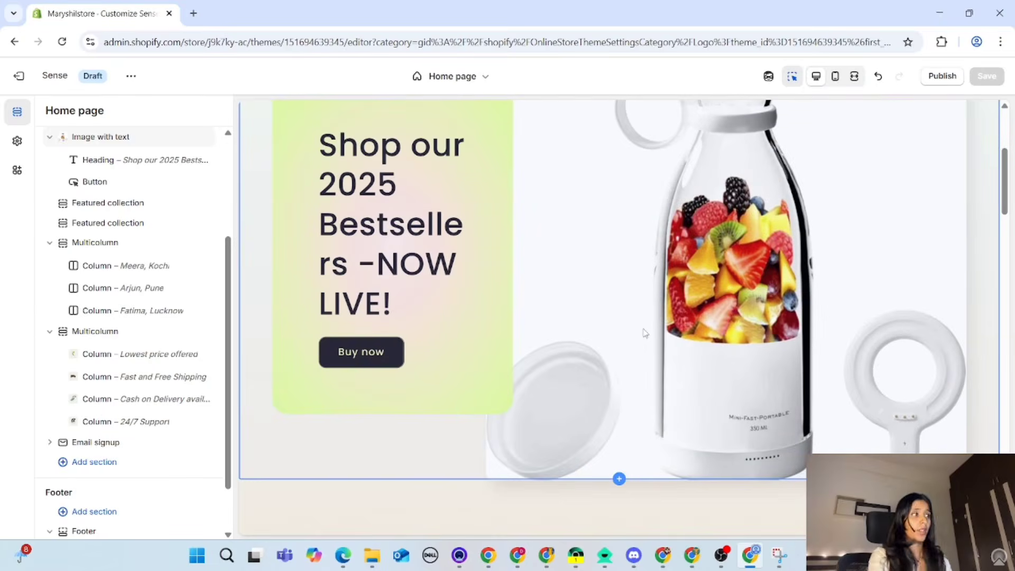